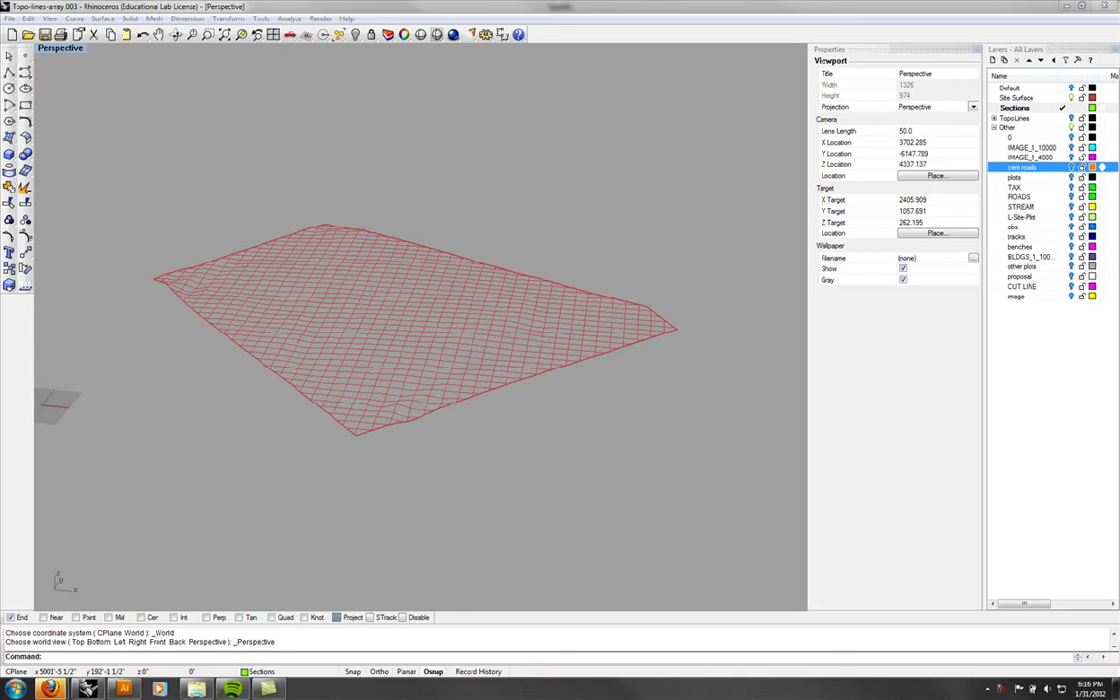
- Orbit the Perspective view around the red terrain and set the viewport display to Shaded
right_drag(600, 530, 304, 378)
scroll(330, 377, up, 3)
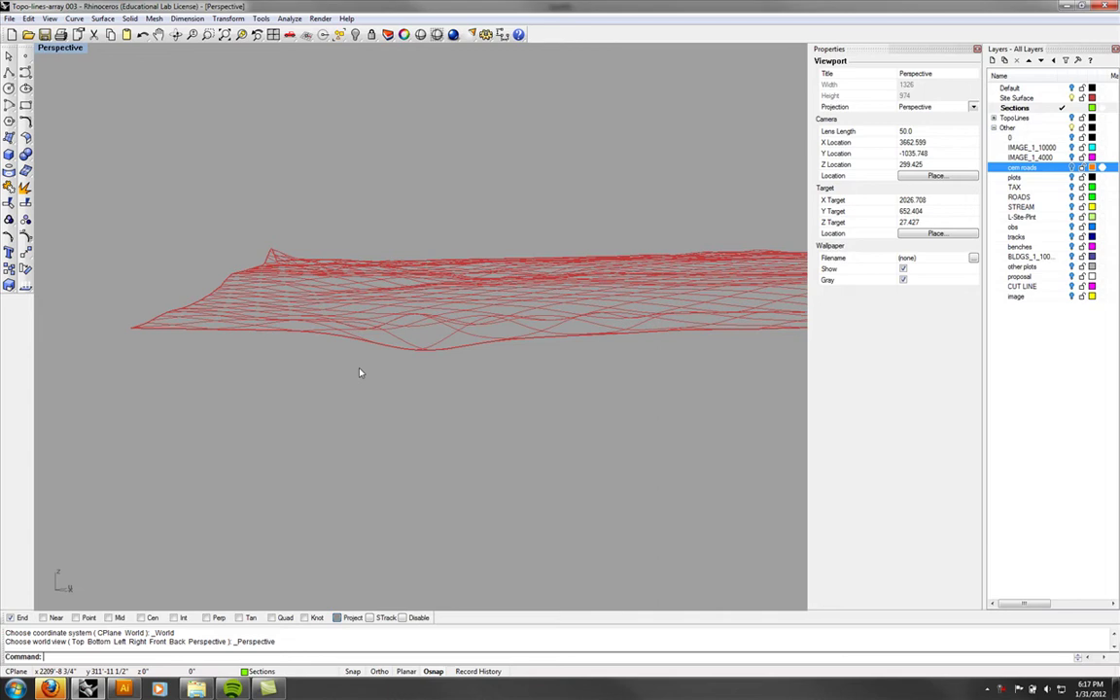
right_drag(467, 398, 532, 440)
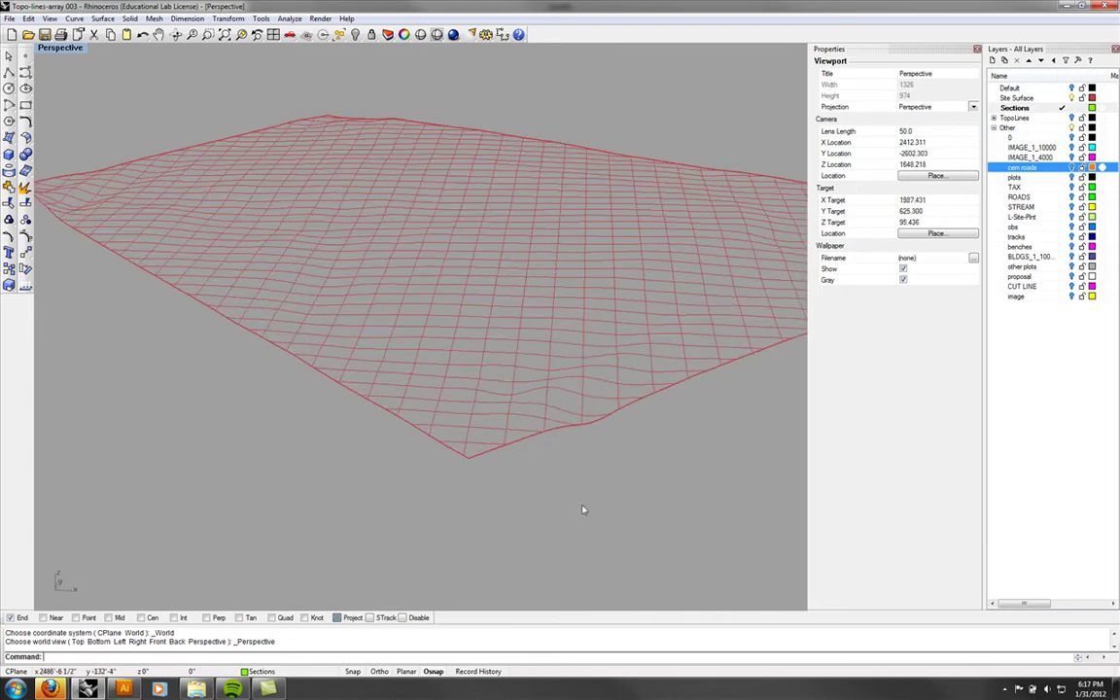
right_drag(603, 455, 462, 430)
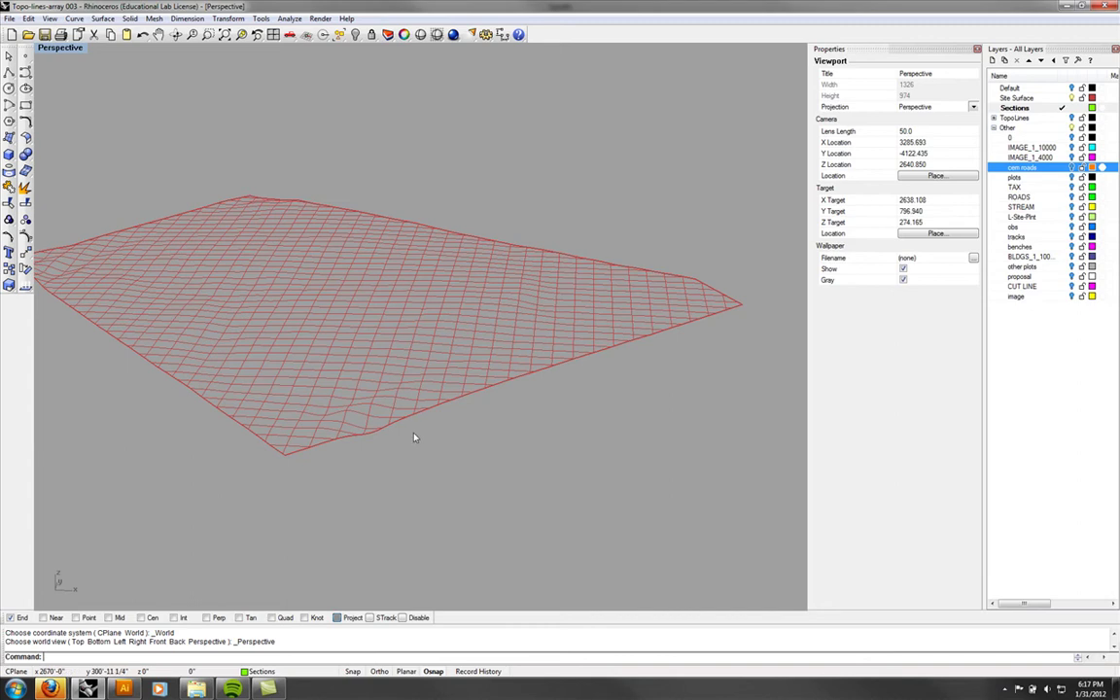
mouse_move(423, 427)
right_down()
mouse_move(436, 436)
mouse_move(407, 367)
mouse_move(452, 389)
mouse_move(263, 280)
mouse_move(242, 295)
mouse_move(398, 361)
mouse_move(510, 452)
mouse_move(403, 347)
mouse_move(403, 370)
mouse_move(473, 397)
mouse_move(542, 366)
right_up()
click(59, 47)
click(86, 92)
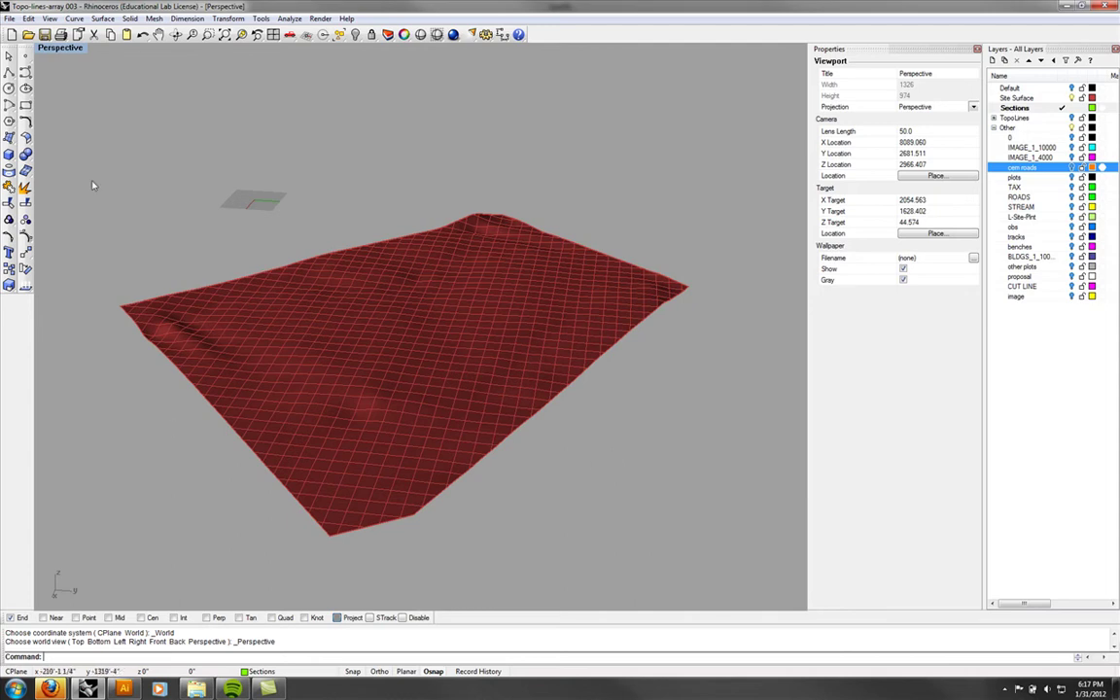
- Tear off the Curve From Object toolbar as a floating panel
click(9, 171)
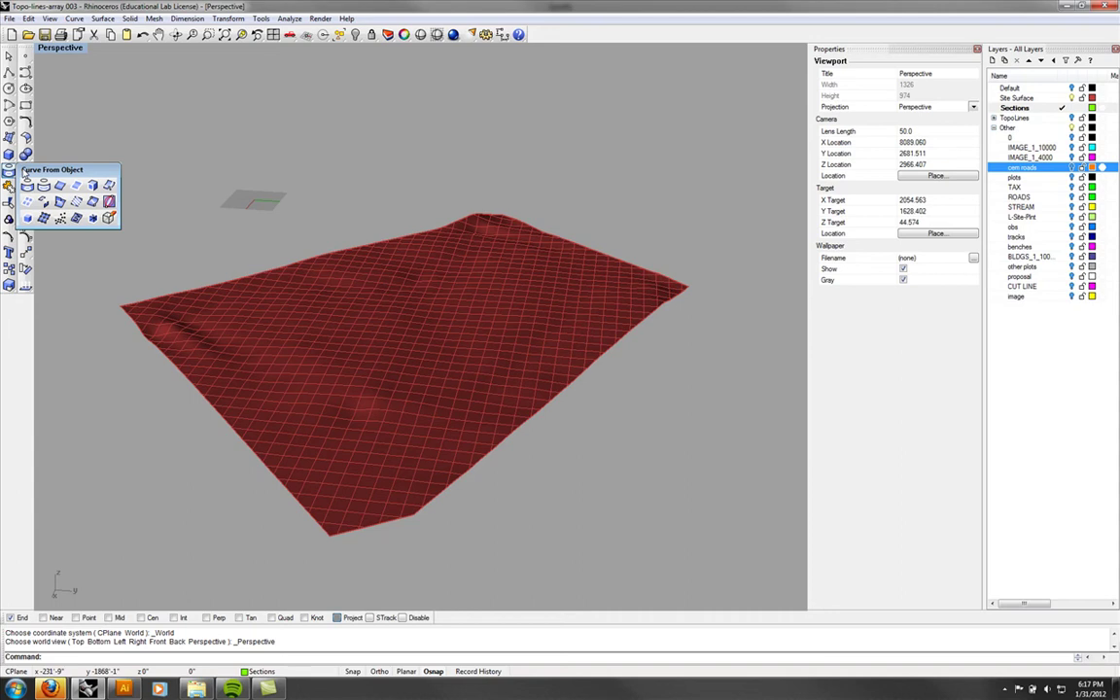
drag(25, 171, 143, 105)
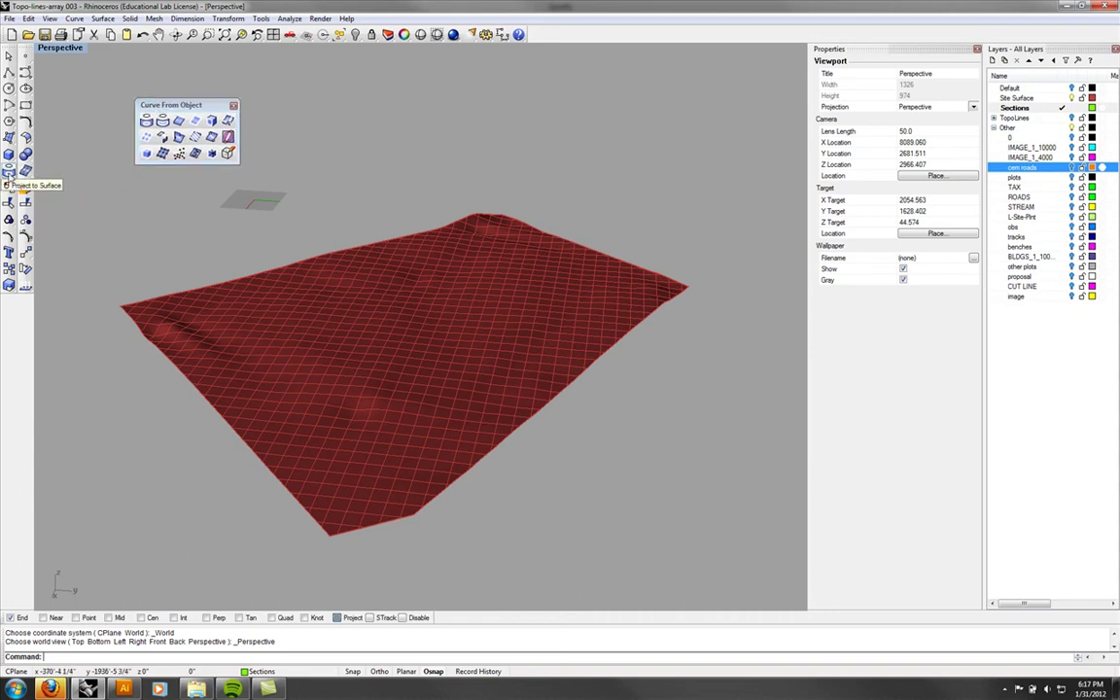
drag(145, 104, 130, 109)
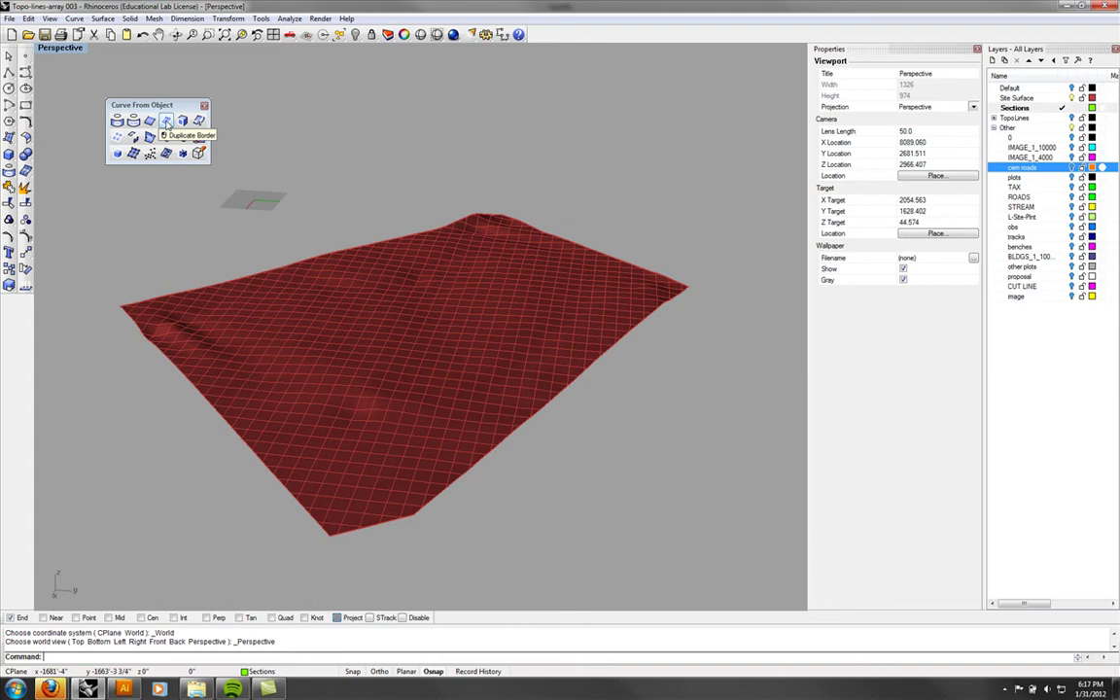
- Duplicate the terrain surface's border as a curve and pick it from the Selection Menu to check it
click(375, 340)
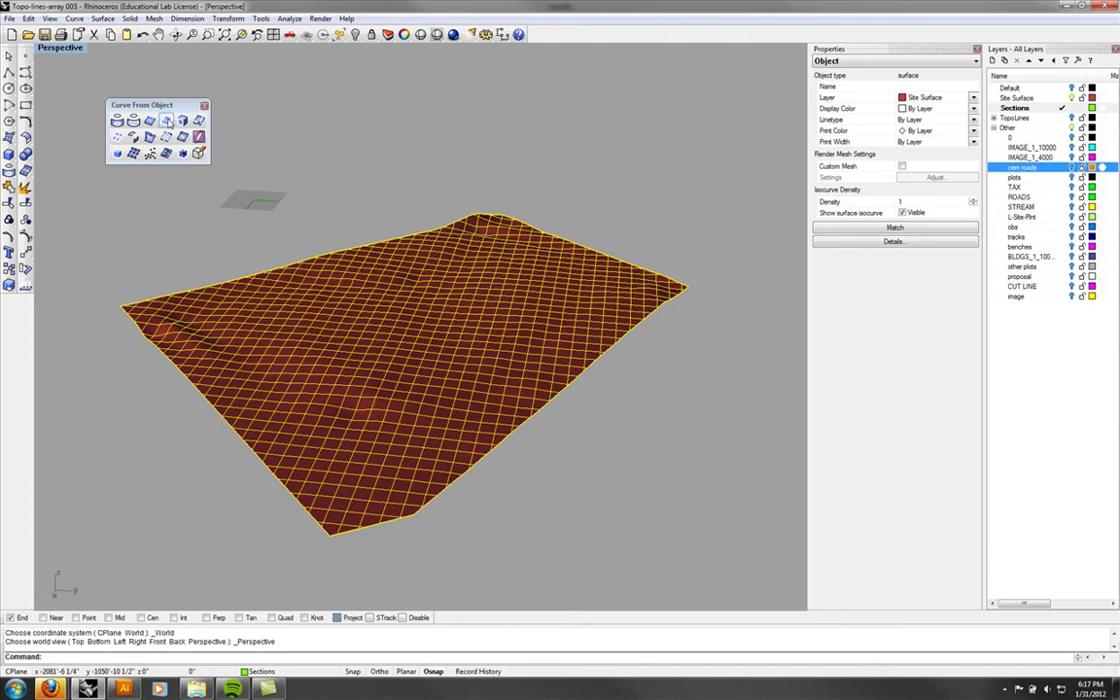
click(166, 121)
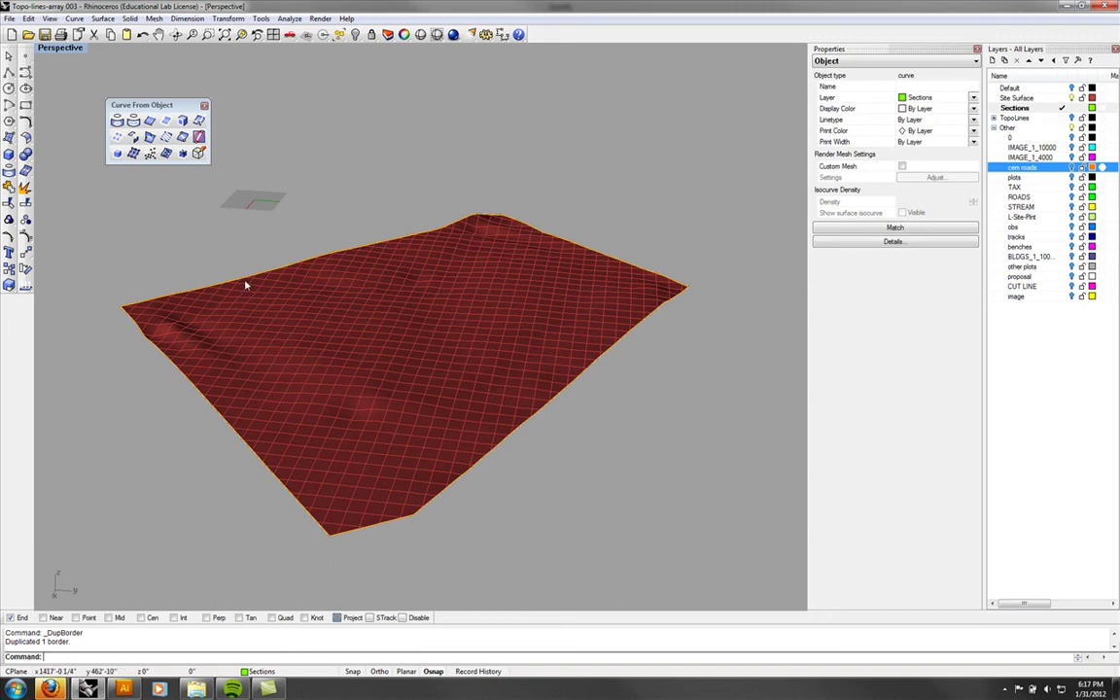
click(416, 516)
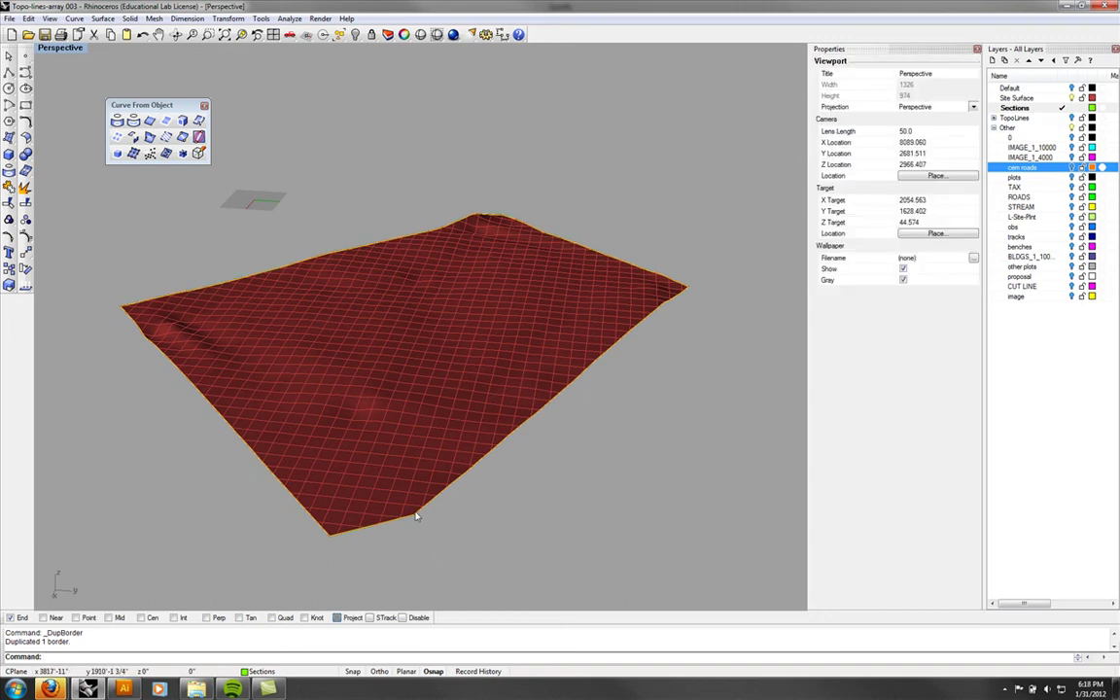
click(455, 541)
right_drag(464, 532, 587, 466)
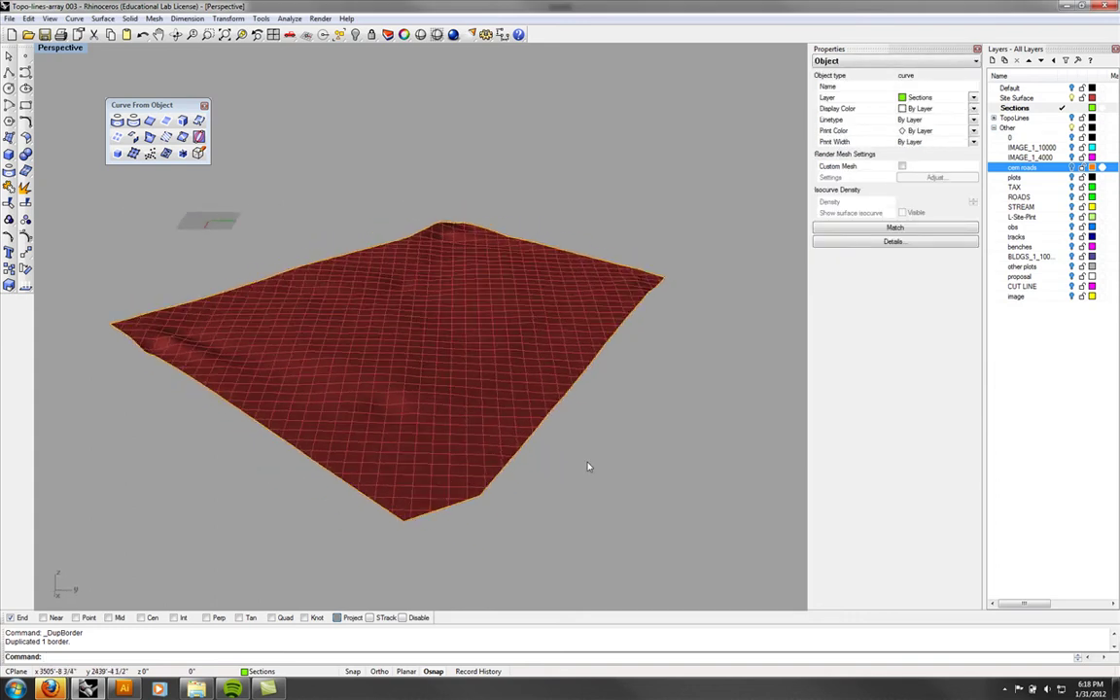
click(587, 466)
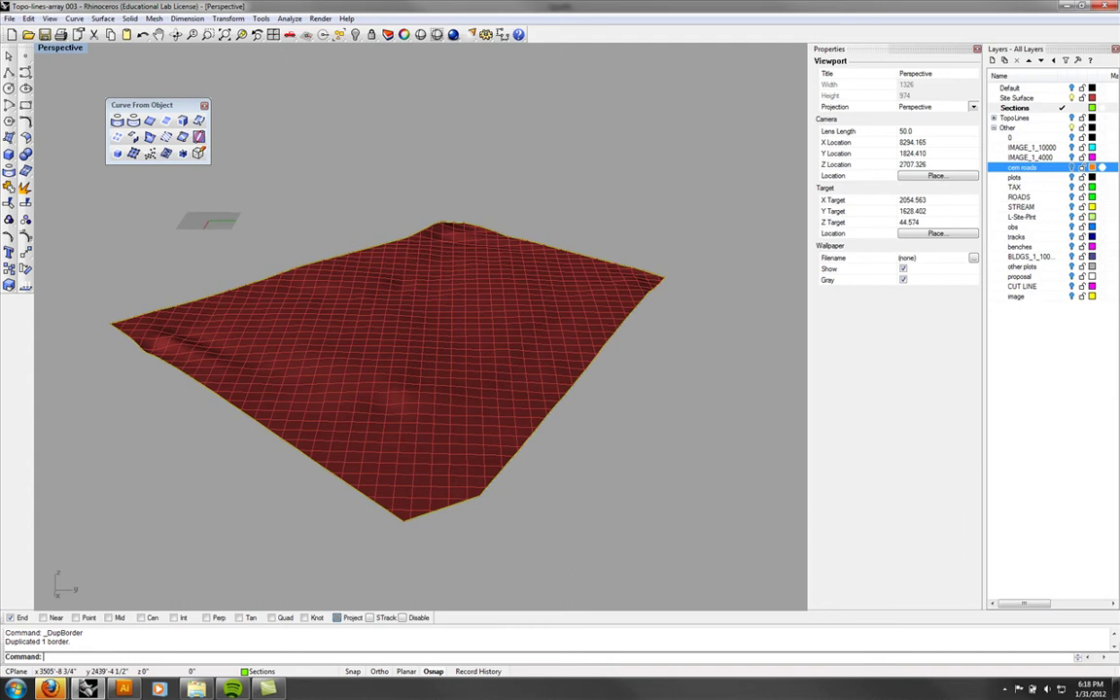
- Switch to a zoomed-out Top view and float the Surface toolbar
right_drag(587, 466, 639, 496)
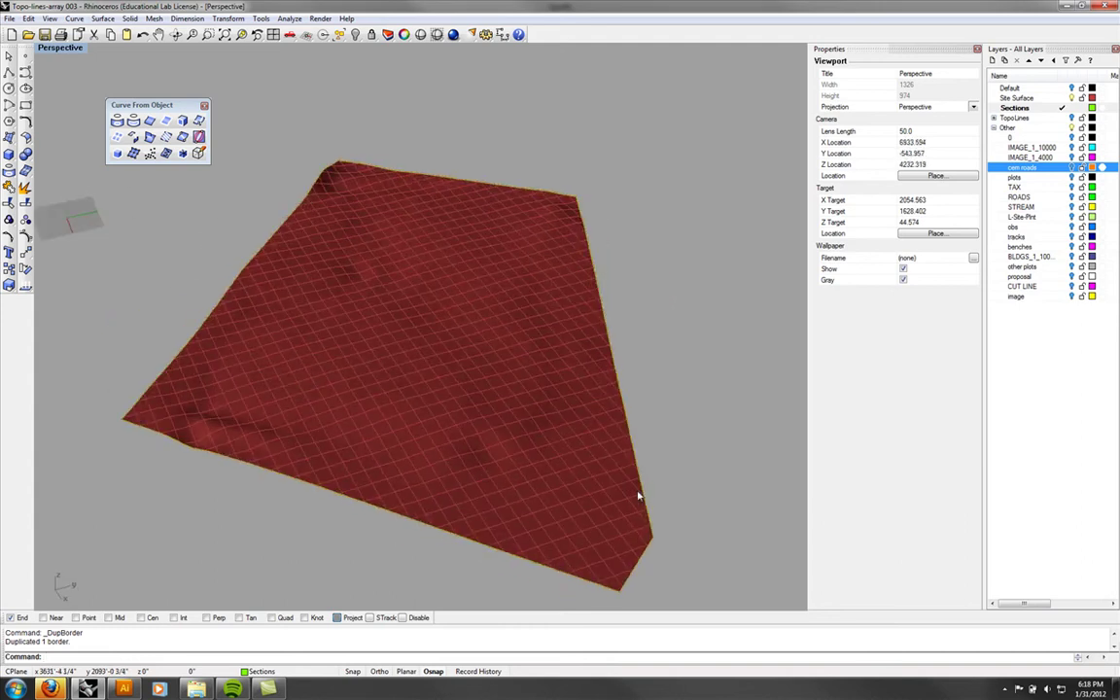
key(ctrl+F1)
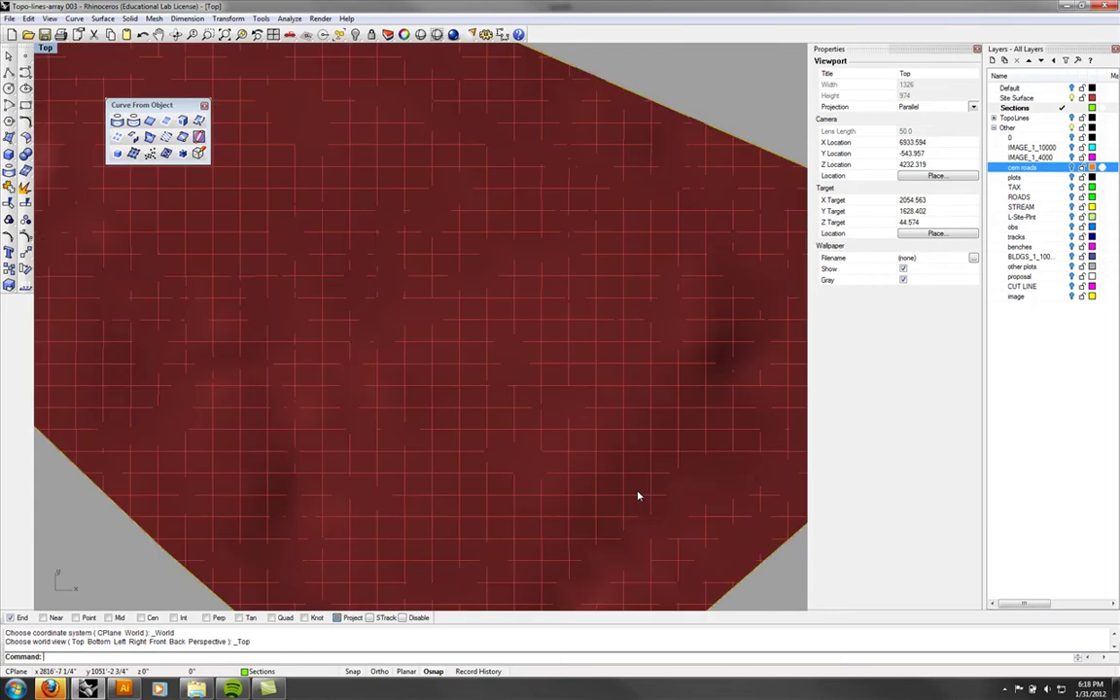
scroll(638, 496, down, 10)
right_drag(594, 482, 504, 388)
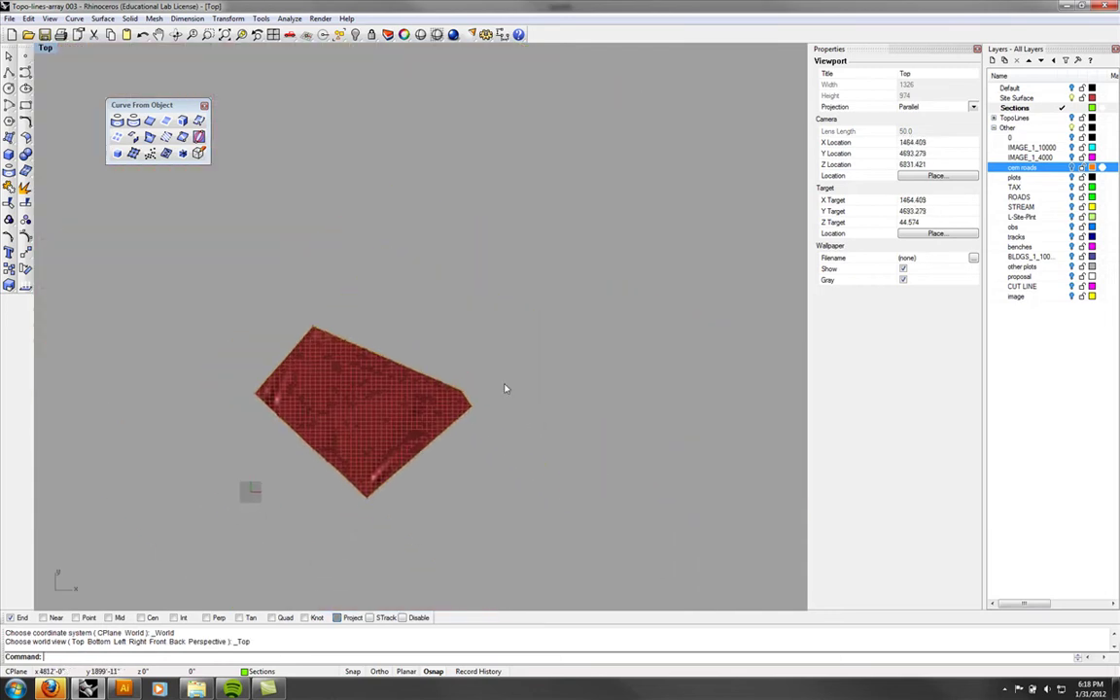
click(12, 138)
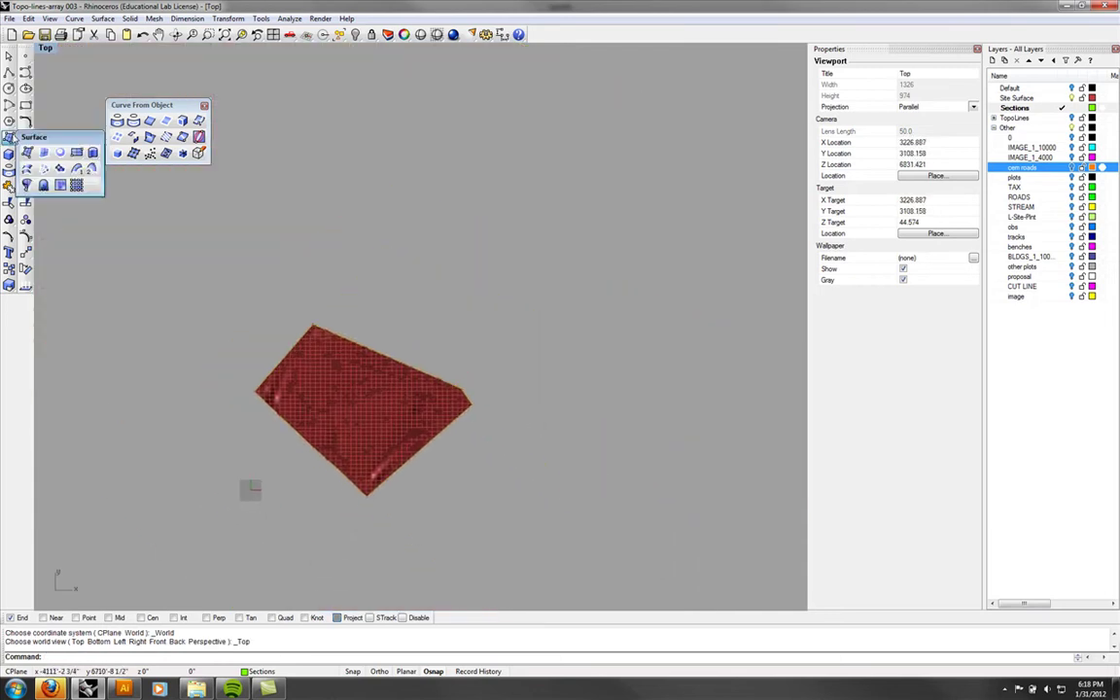
drag(21, 138, 115, 177)
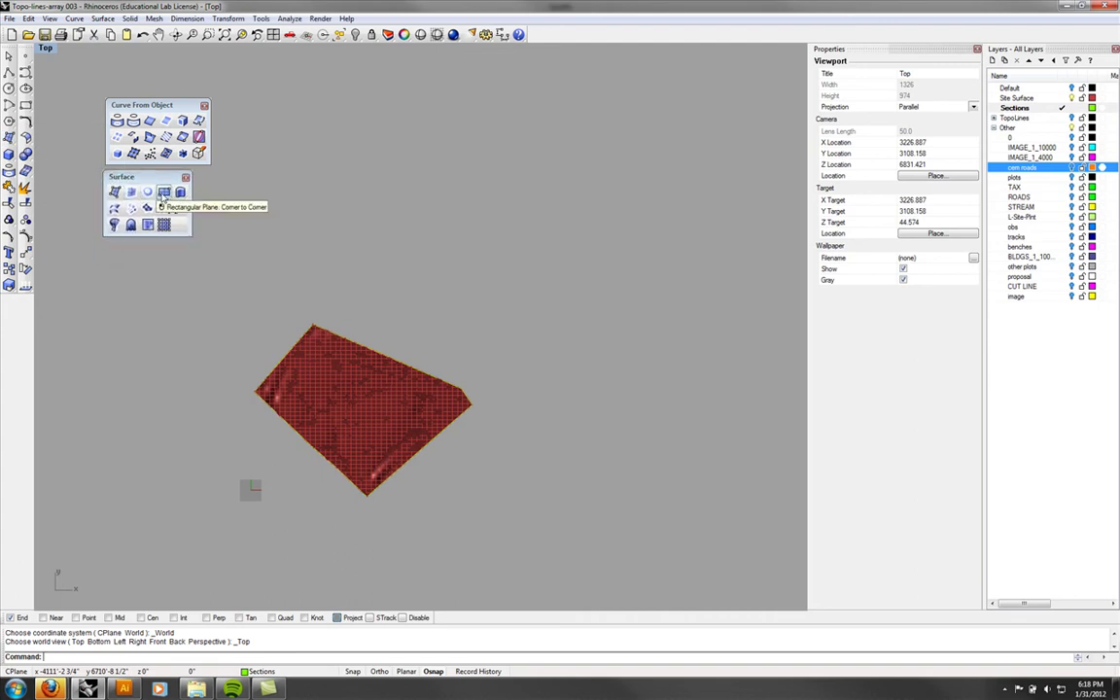
- Draw a corner-to-corner rectangular plane enclosing the terrain, then return to Perspective view
click(164, 192)
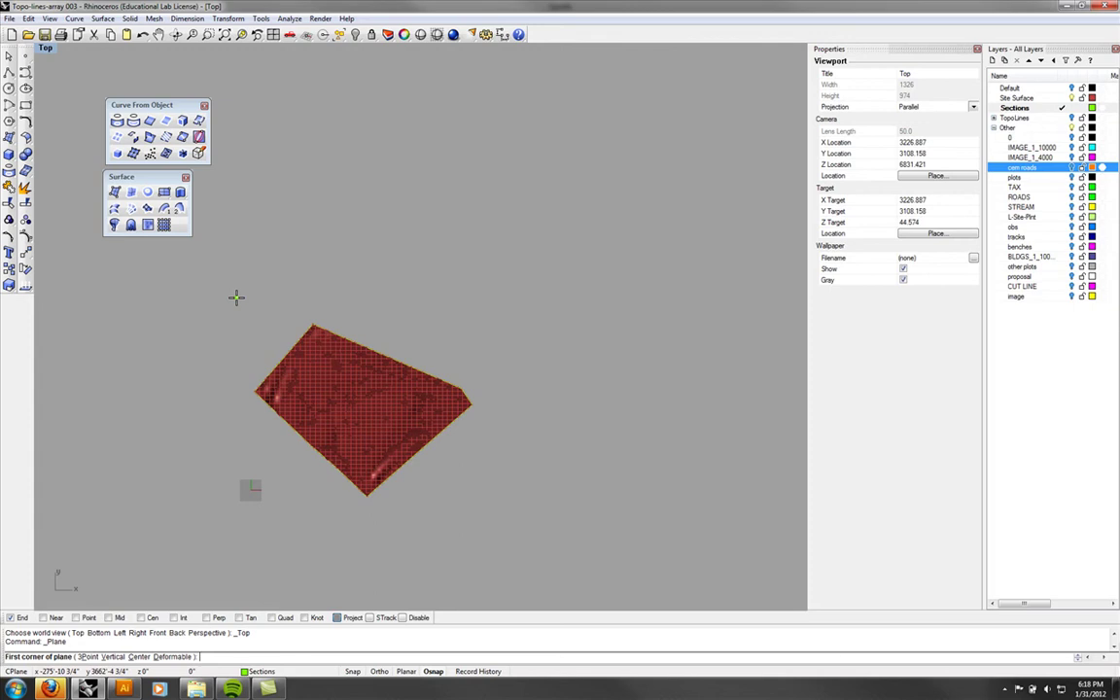
click(236, 296)
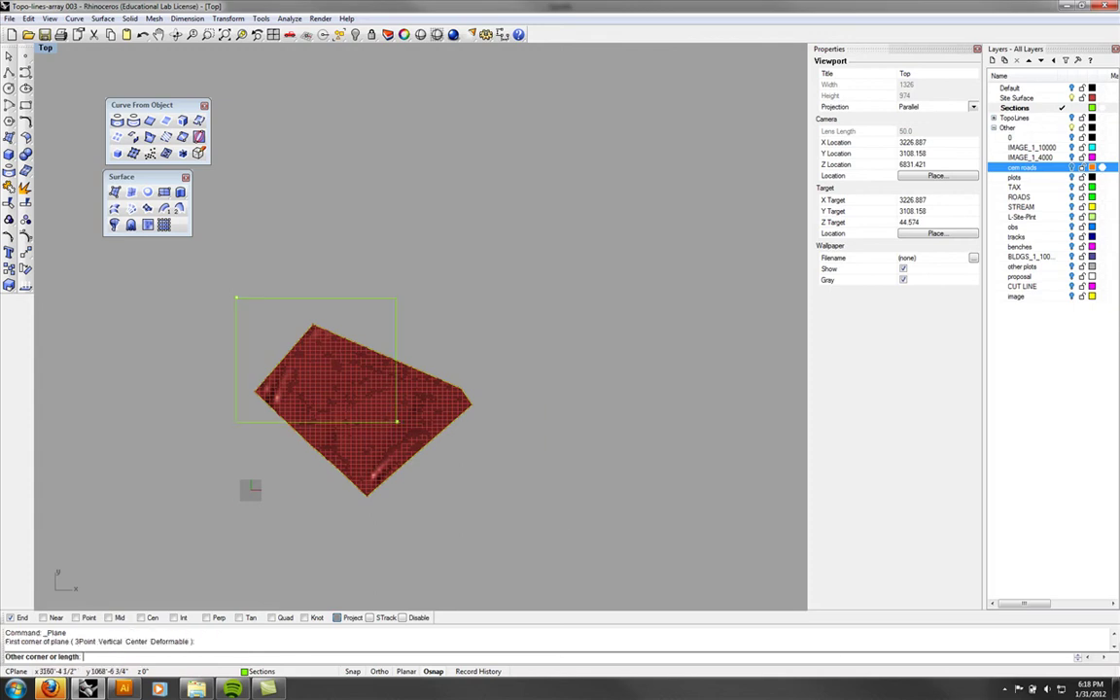
click(504, 533)
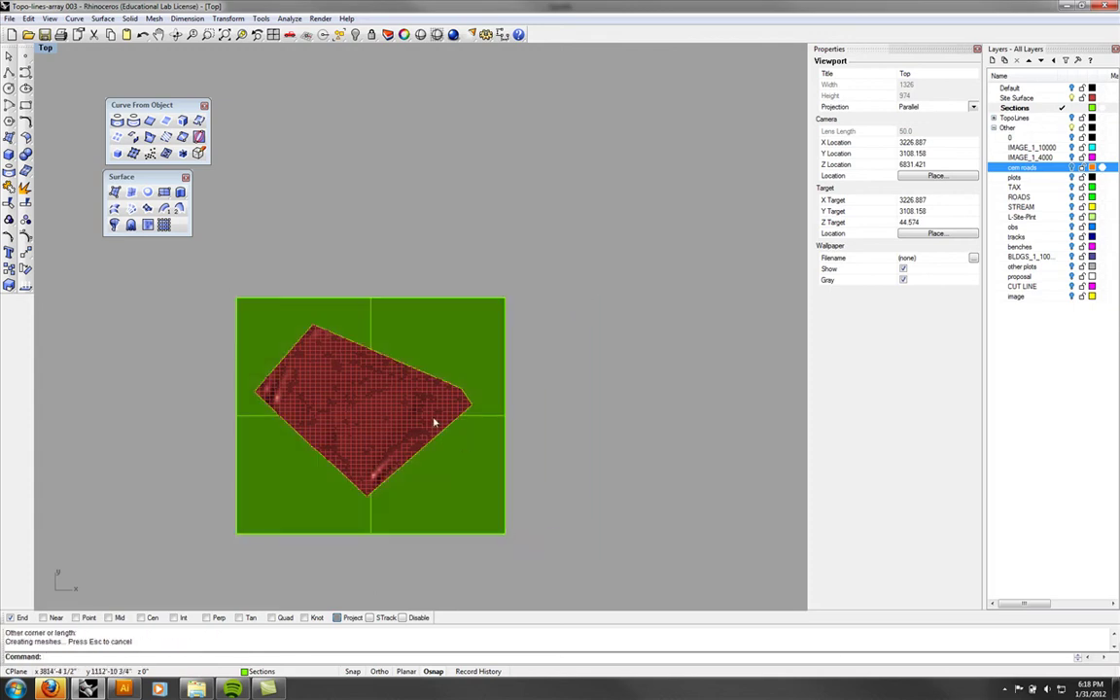
click(46, 48)
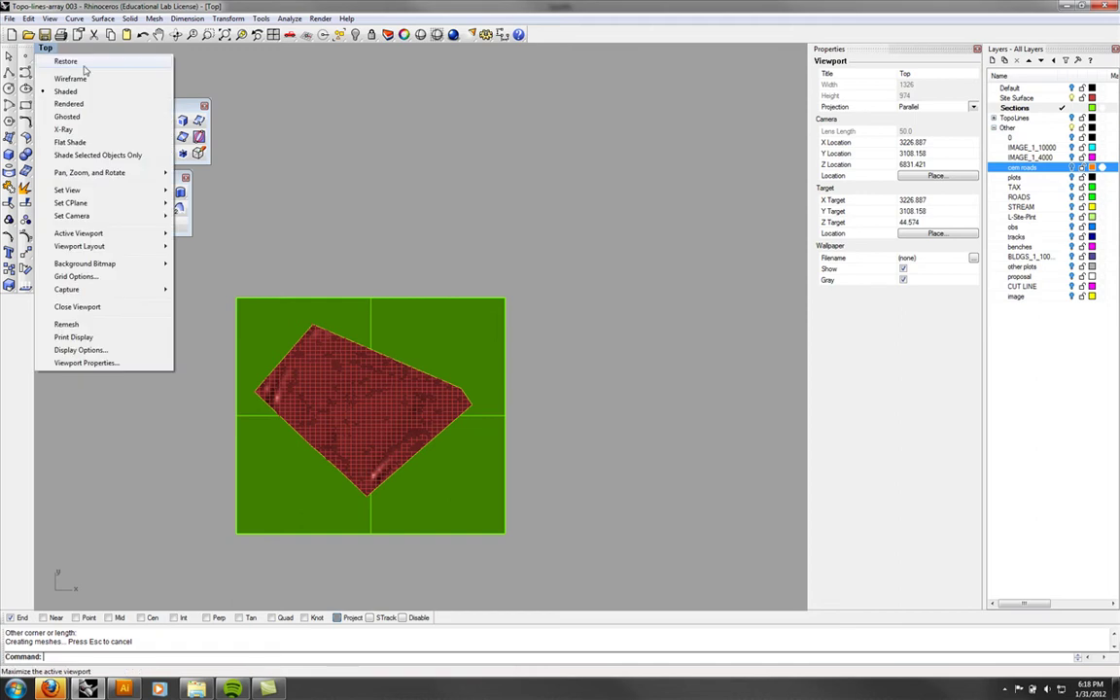
mouse_move(95, 191)
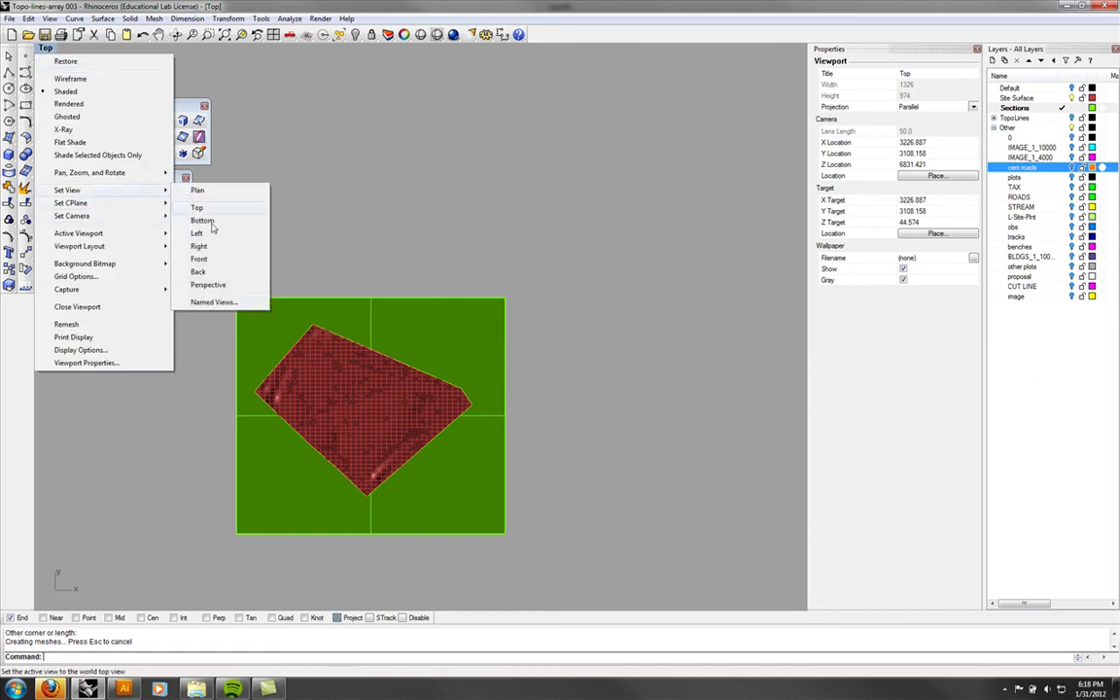
click(212, 284)
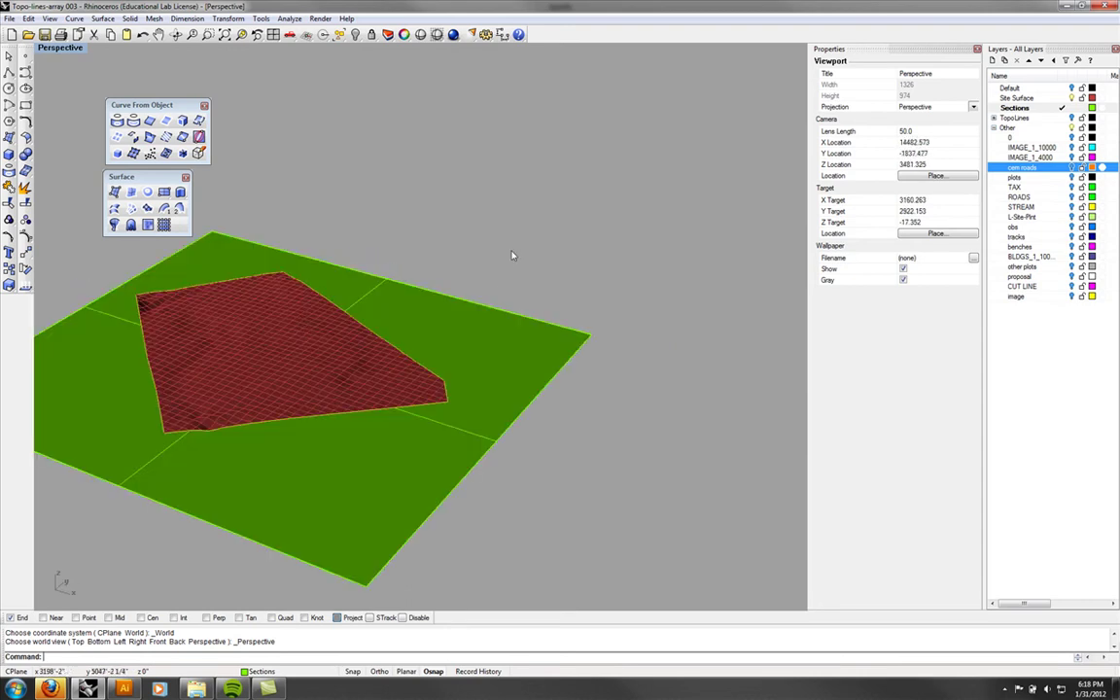
- Switch to the Right elevation view and zoom to see the green plane edge-on
key(Return)
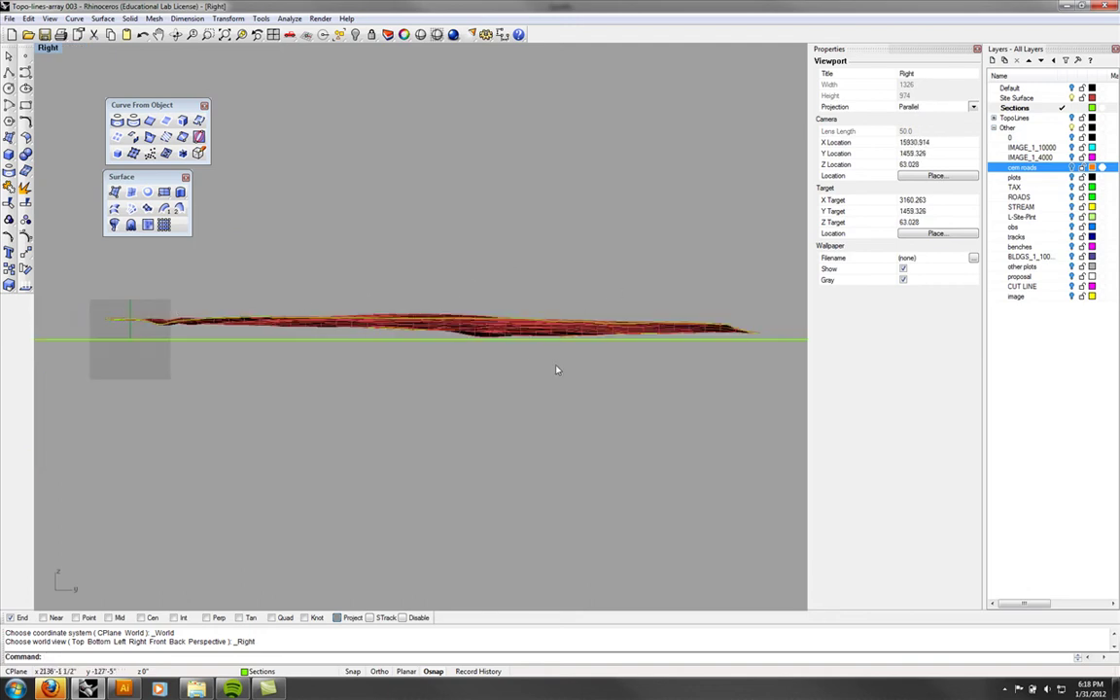
click(633, 341)
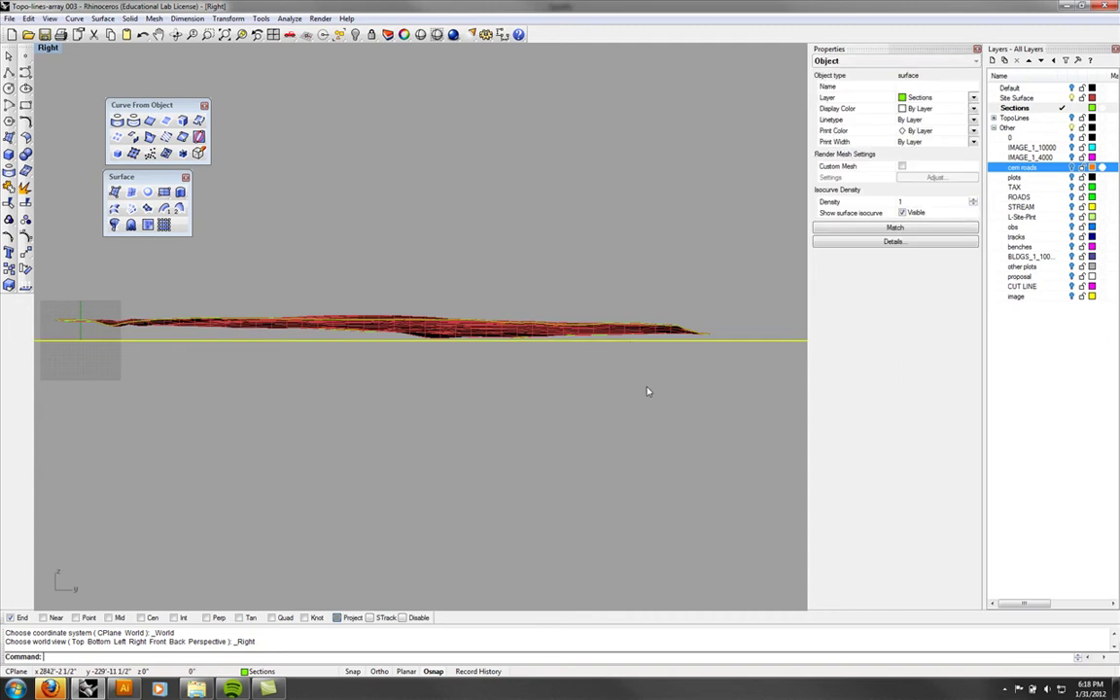
click(628, 394)
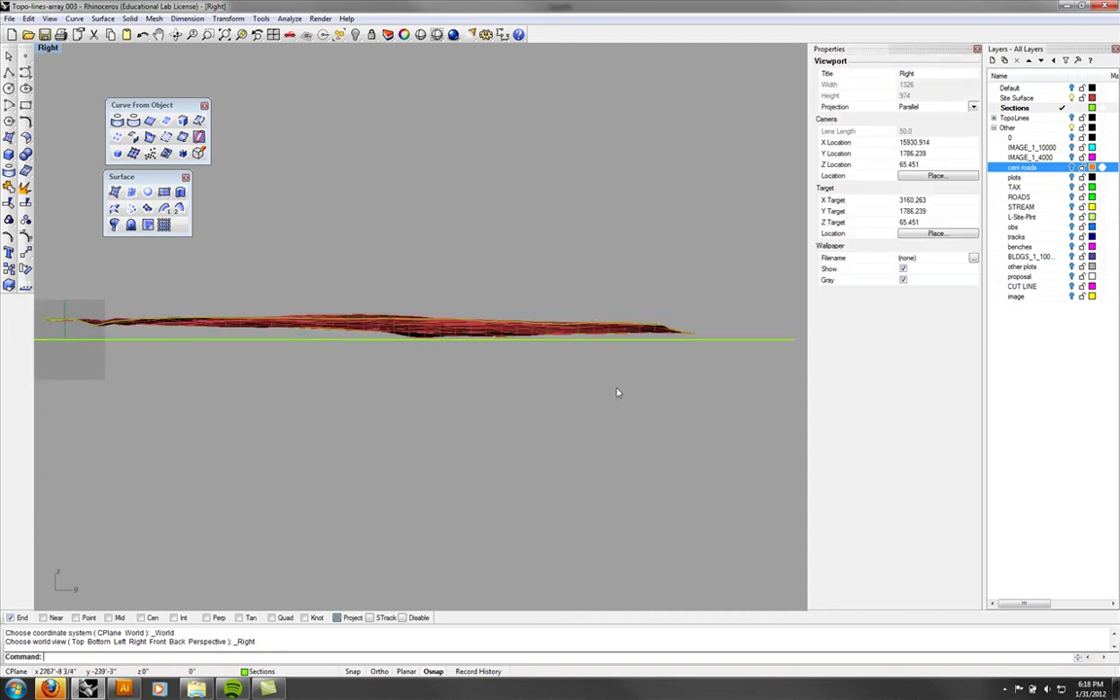
scroll(468, 377, up, 1)
scroll(415, 339, up, 1)
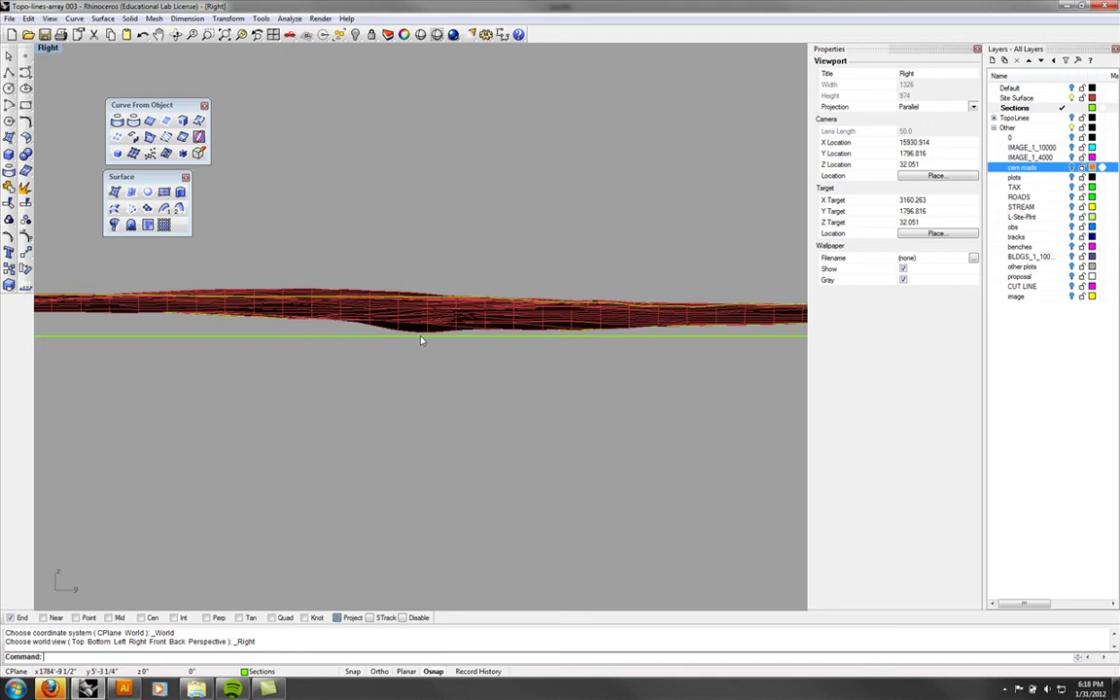
scroll(583, 300, down, 2)
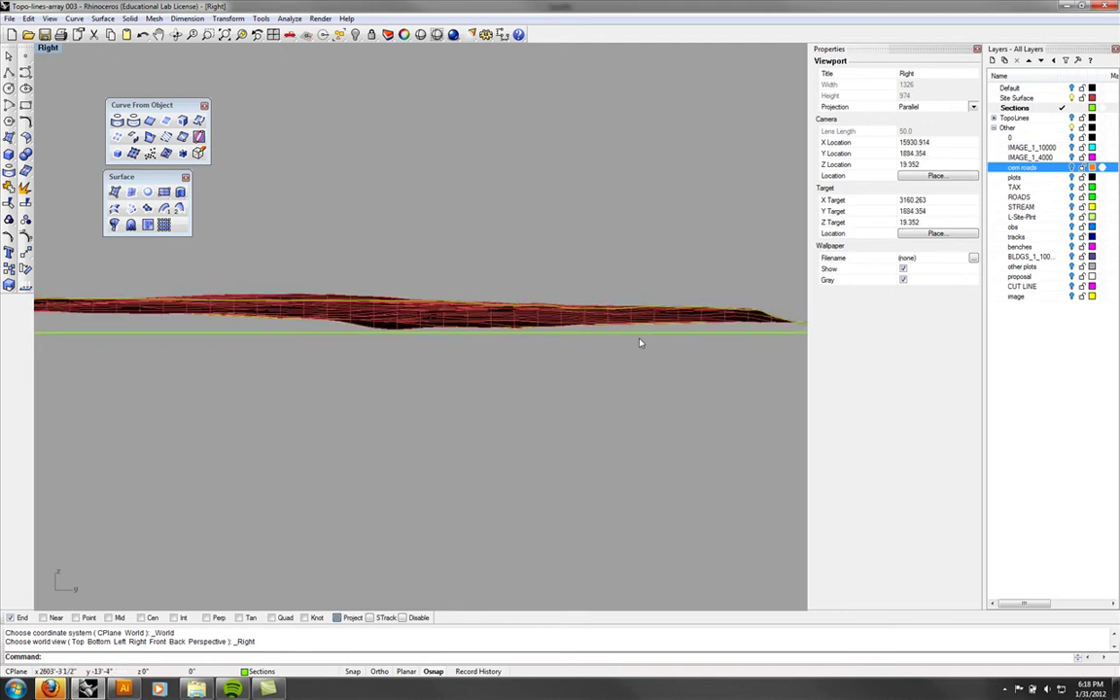
scroll(627, 342, down, 2)
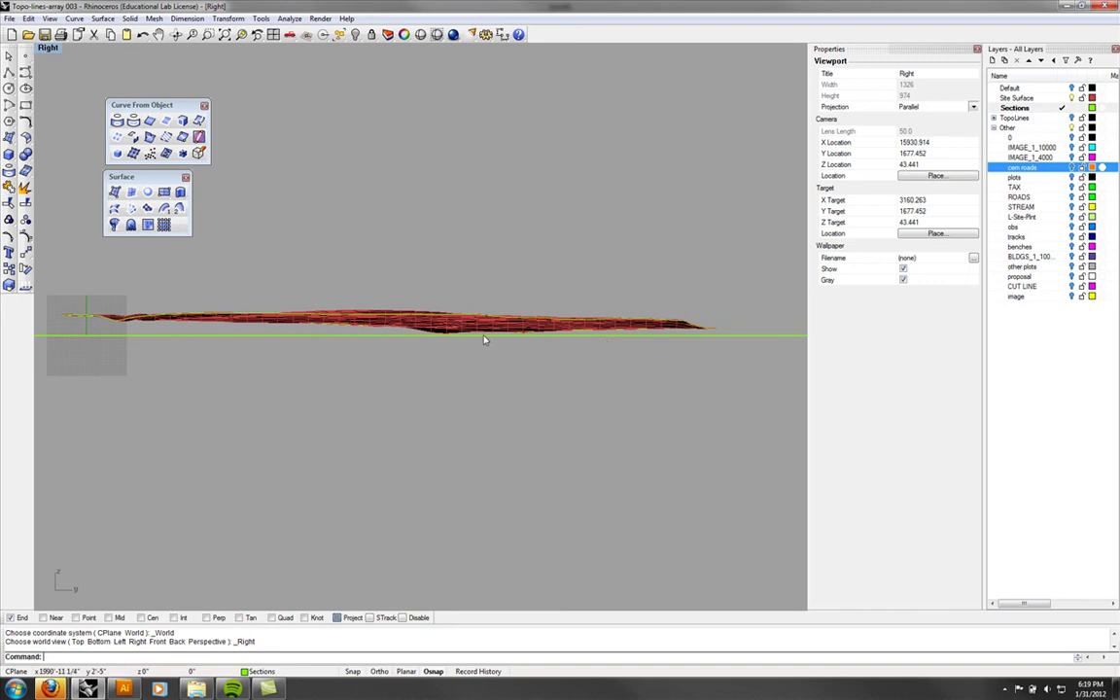
- Drag the green plane up and down until it sits just below the terrain, panning to check
drag(485, 340, 485, 329)
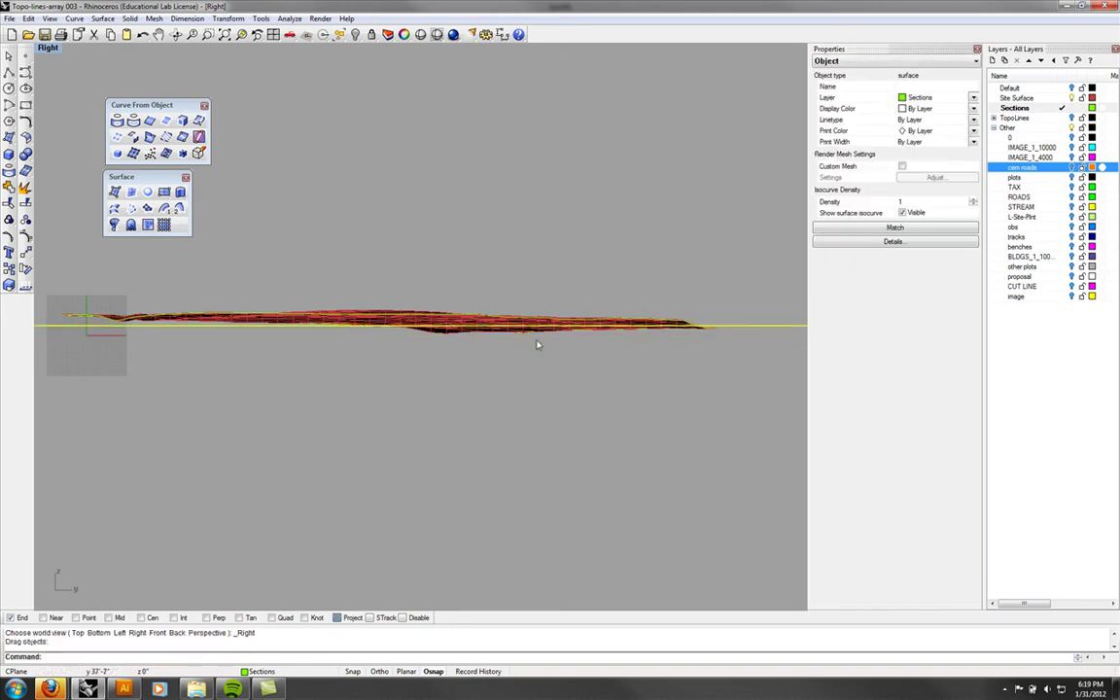
key(Right)
drag(660, 340, 660, 350)
key(Left)
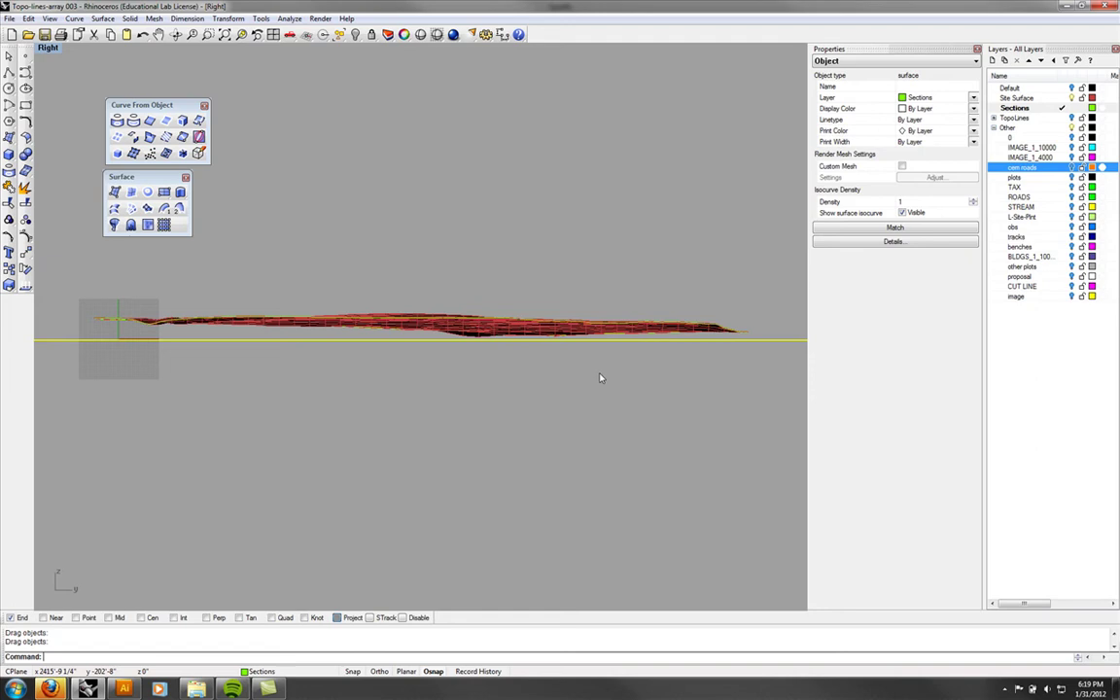
drag(599, 339, 595, 400)
click(565, 280)
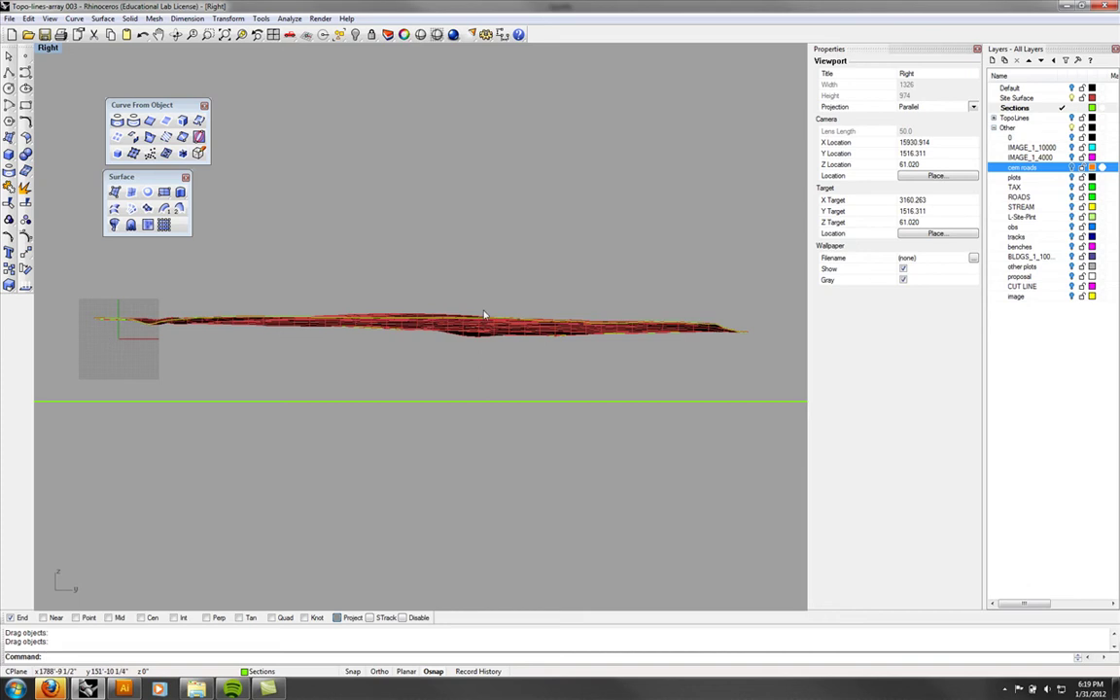
drag(505, 399, 497, 344)
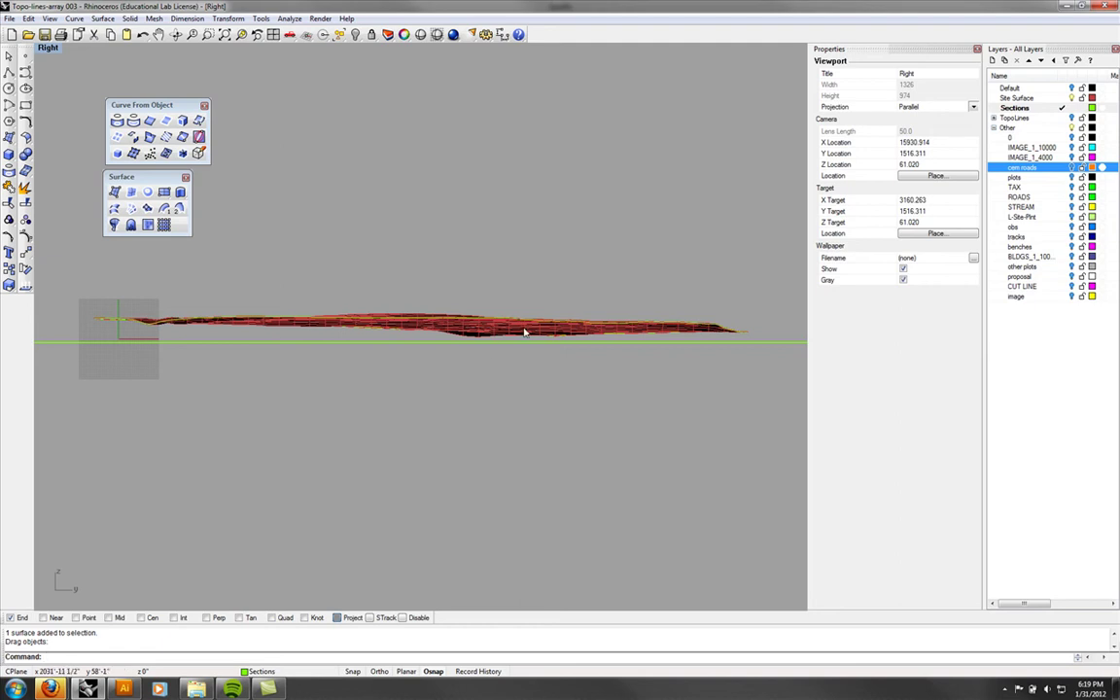
right_drag(507, 336, 439, 351)
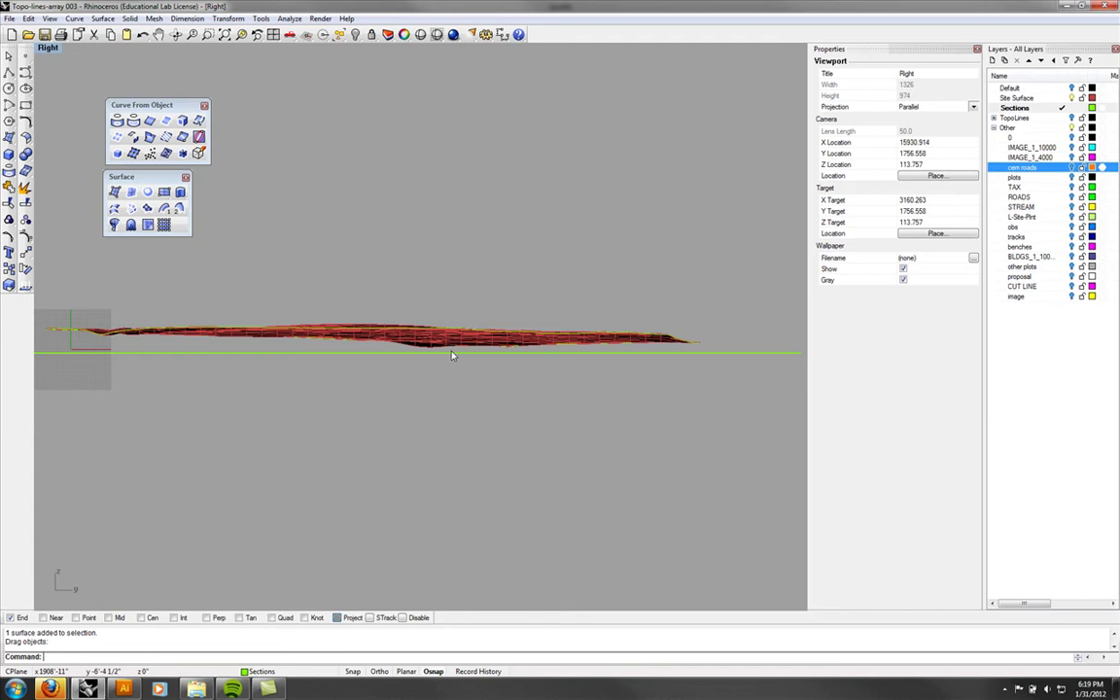
right_drag(452, 356, 452, 415)
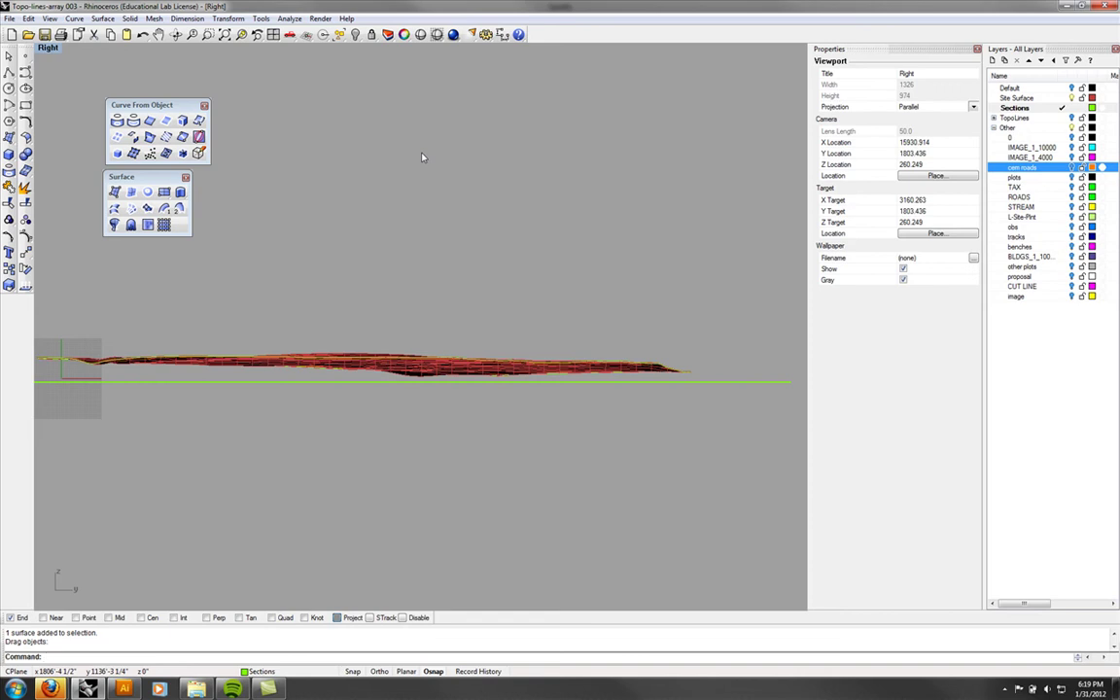
right_drag(425, 283, 450, 244)
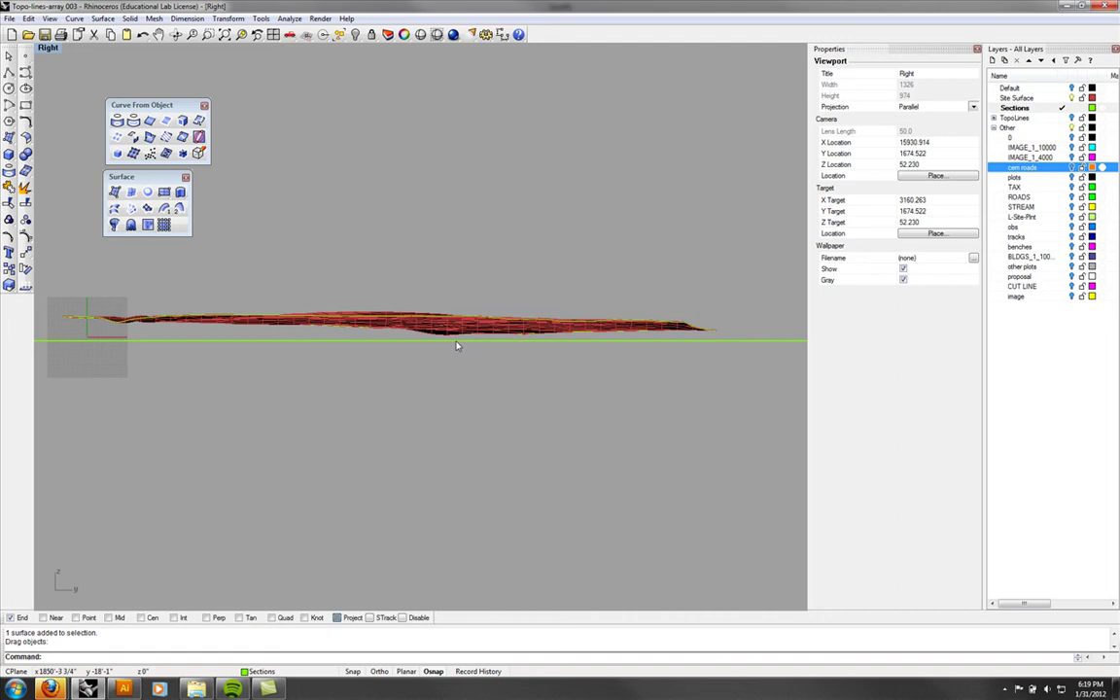
- In Top view, hide the terrain surface with the Hide command
key(ctrl+F1)
scroll(456, 345, down, 3)
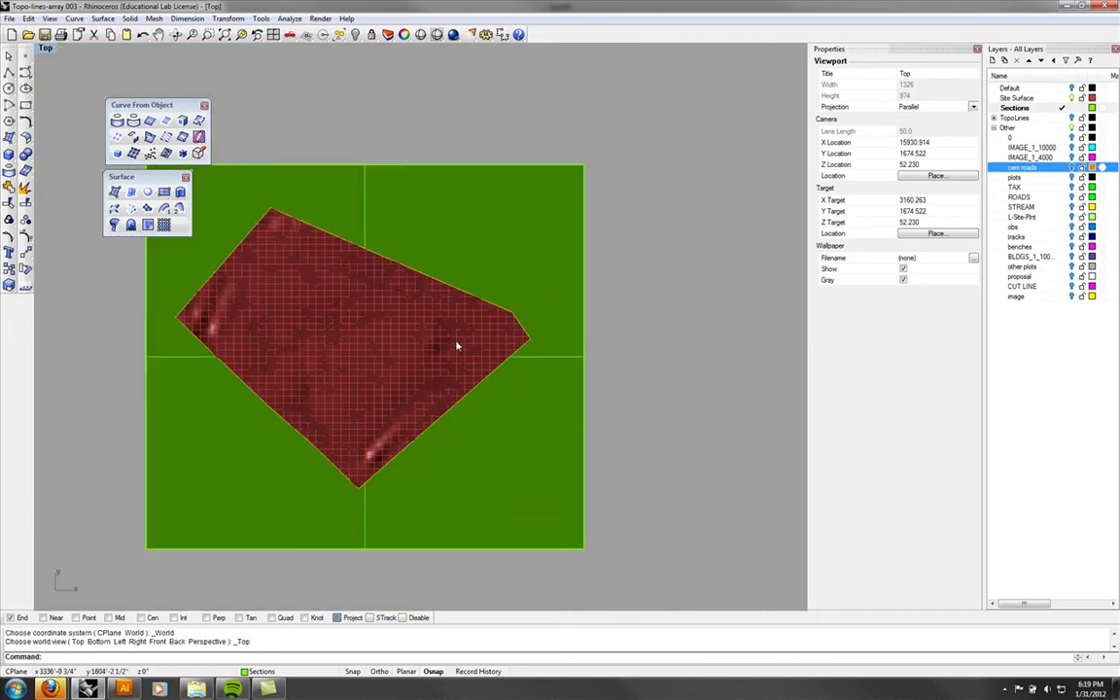
click(453, 346)
text(Hid)
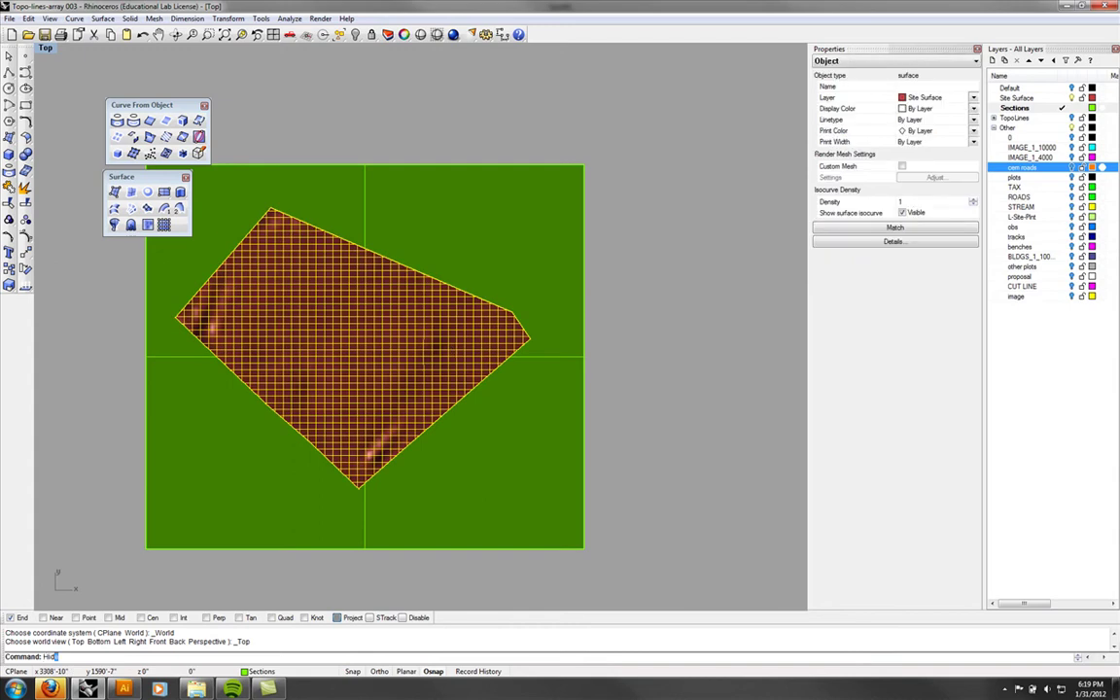
text(e)
key(Return)
- Project the site outline curve onto the flat green plane
right_drag(626, 321, 680, 325)
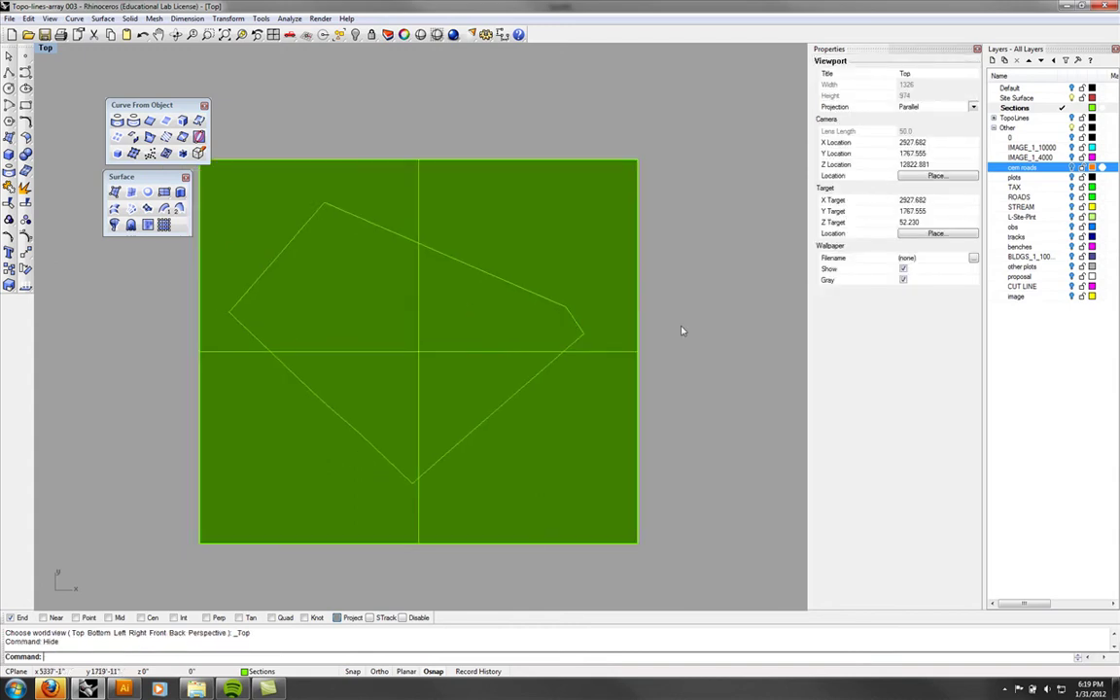
click(571, 320)
text(P)
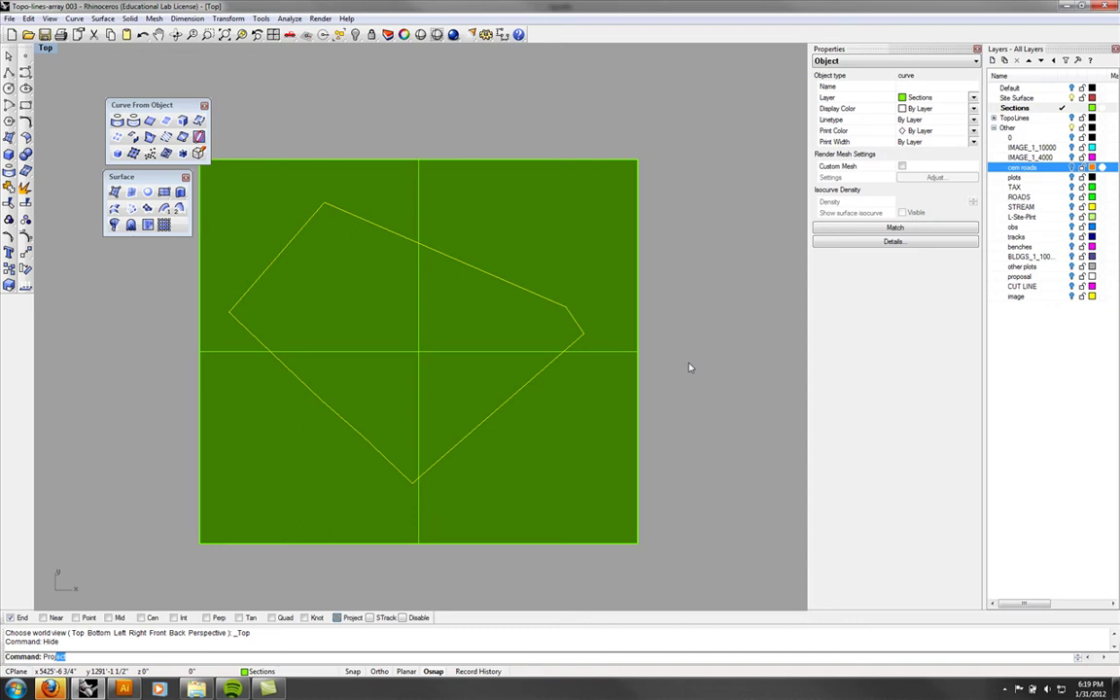
text(ro)
key(Return)
click(424, 345)
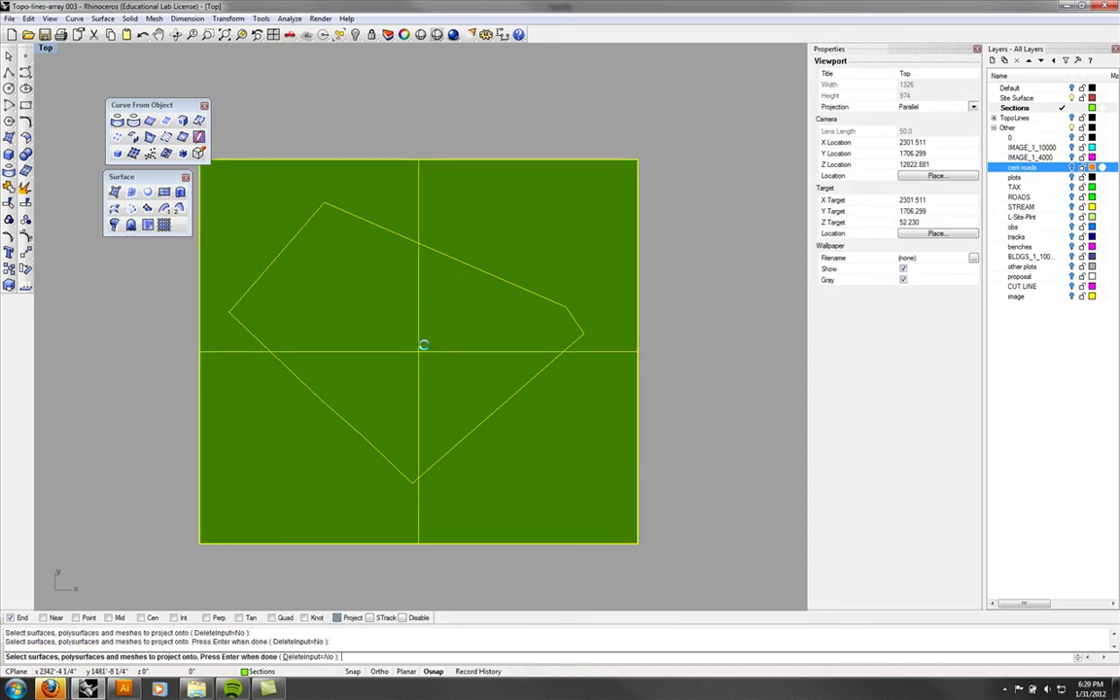
key(Return)
- Set the viewport to Perspective and orbit to an edge-on view of the plane
click(45, 48)
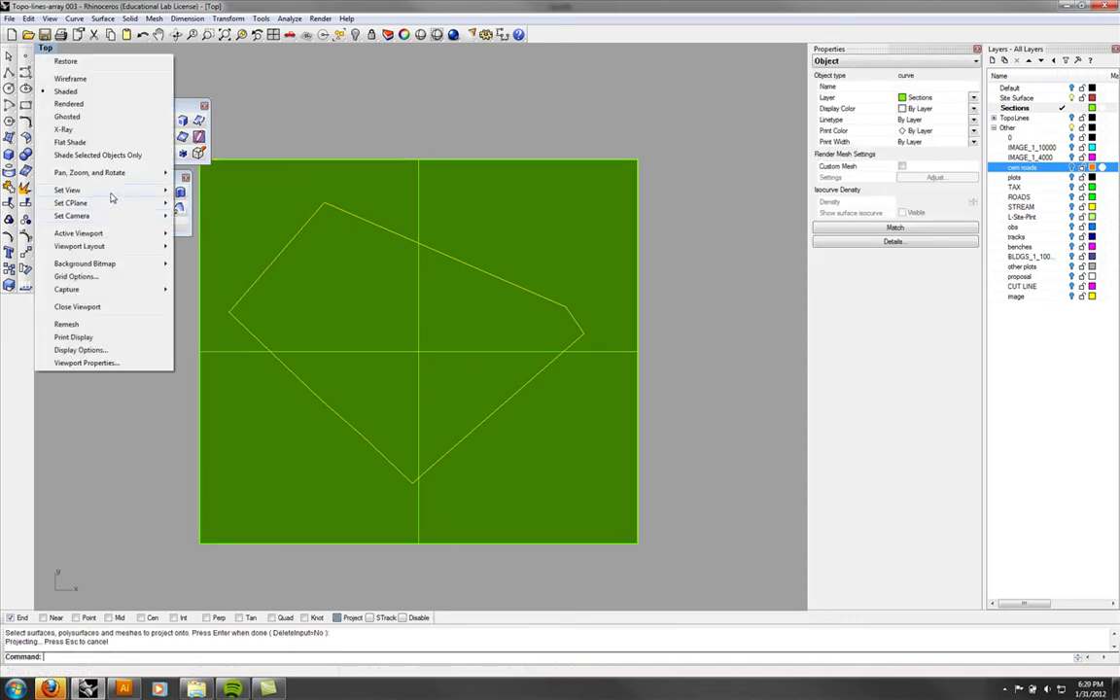
mouse_move(110, 191)
click(229, 287)
right_drag(503, 375, 396, 314)
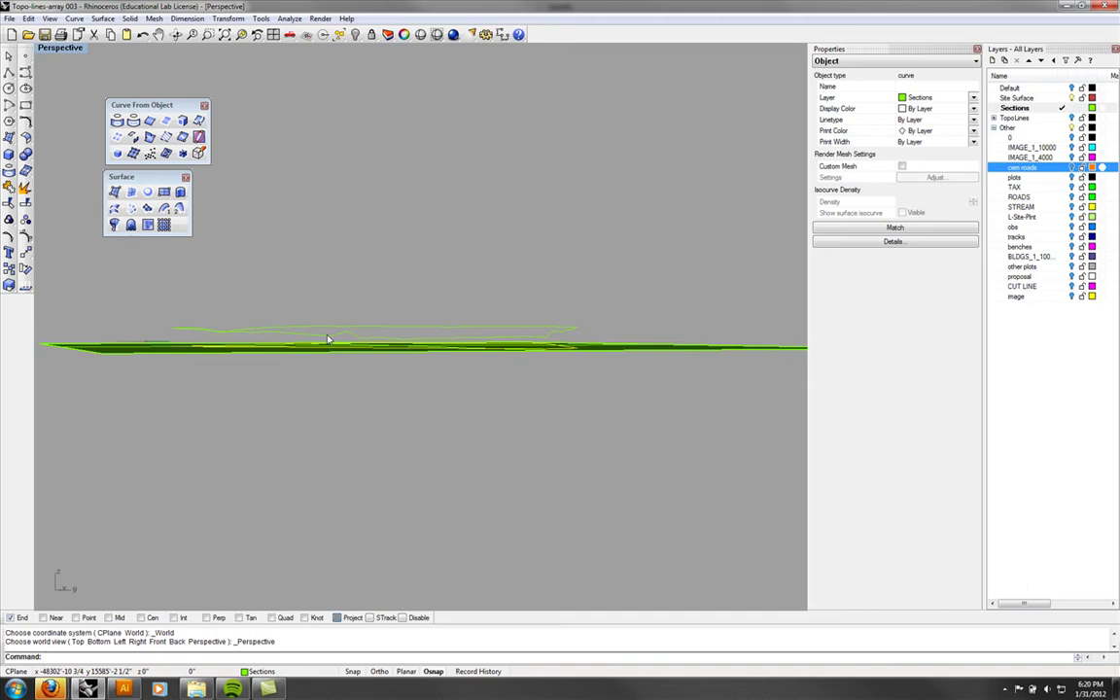
- Orbit to bring the green plane into view and delete it
mouse_move(328, 339)
right_down()
mouse_move(329, 370)
mouse_move(329, 323)
right_up()
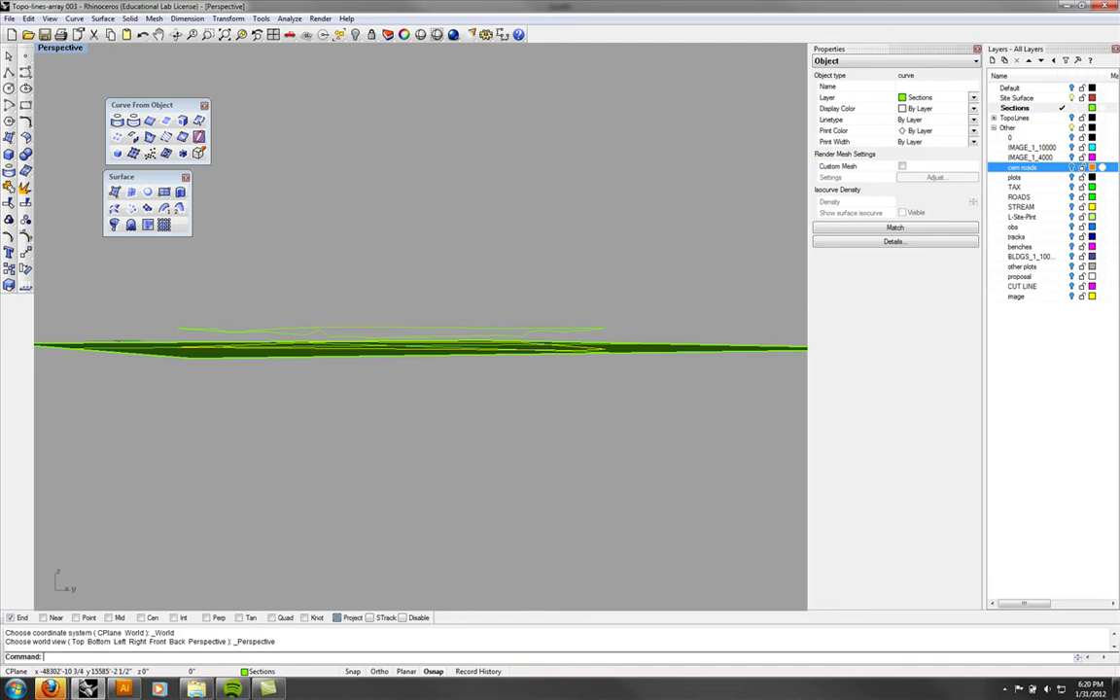
right_drag(554, 345, 442, 354)
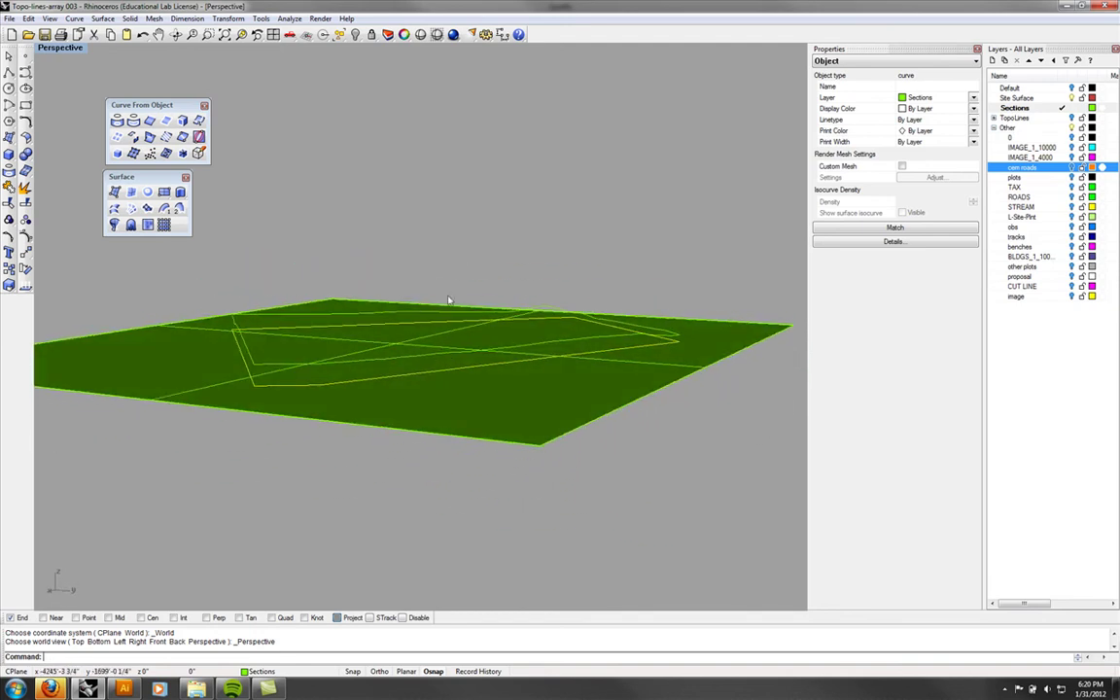
right_drag(405, 445, 438, 460)
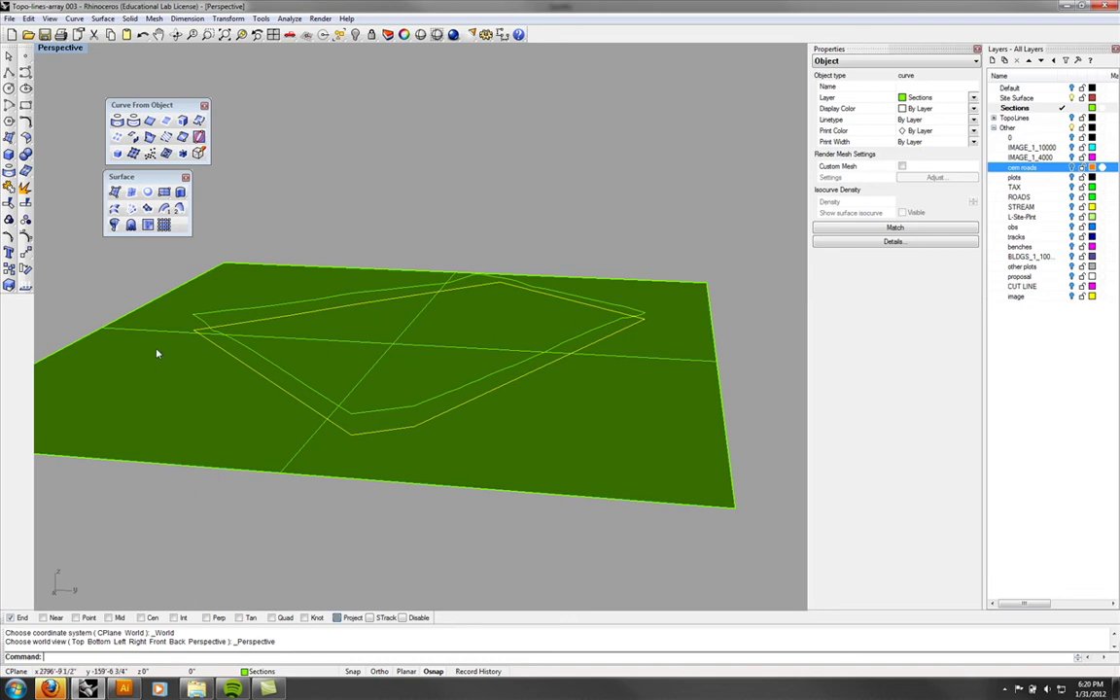
right_drag(154, 355, 234, 387)
key(Delete)
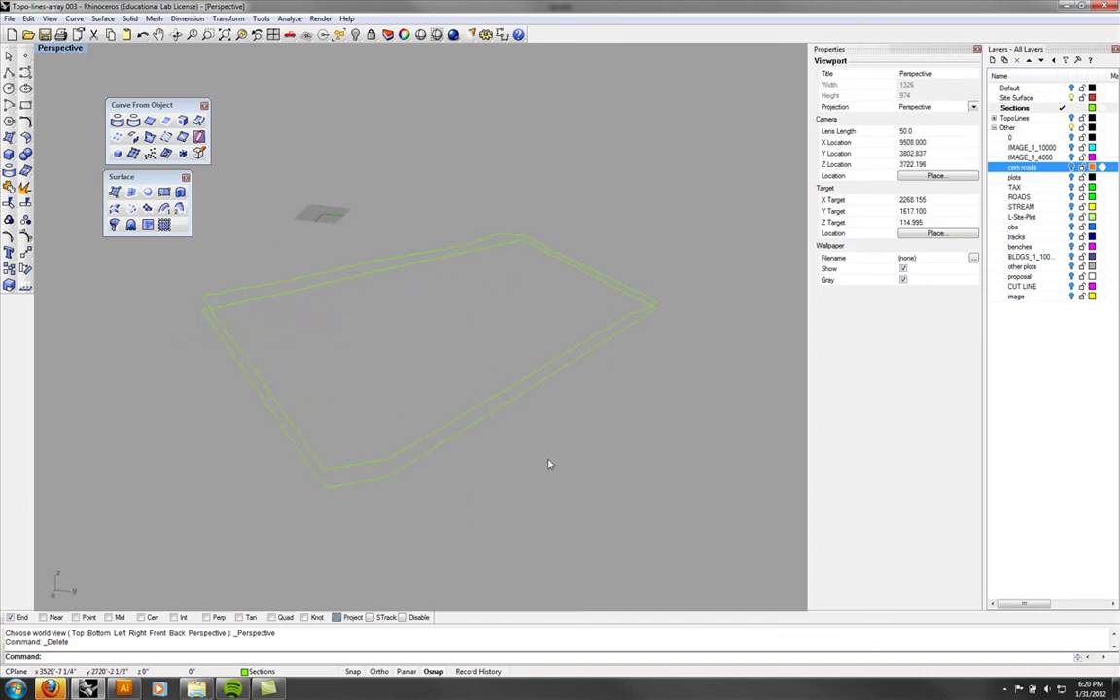
- Inspect the original and projected outline curves from several angles, then clear the selection
right_drag(550, 465, 371, 402)
click(388, 375)
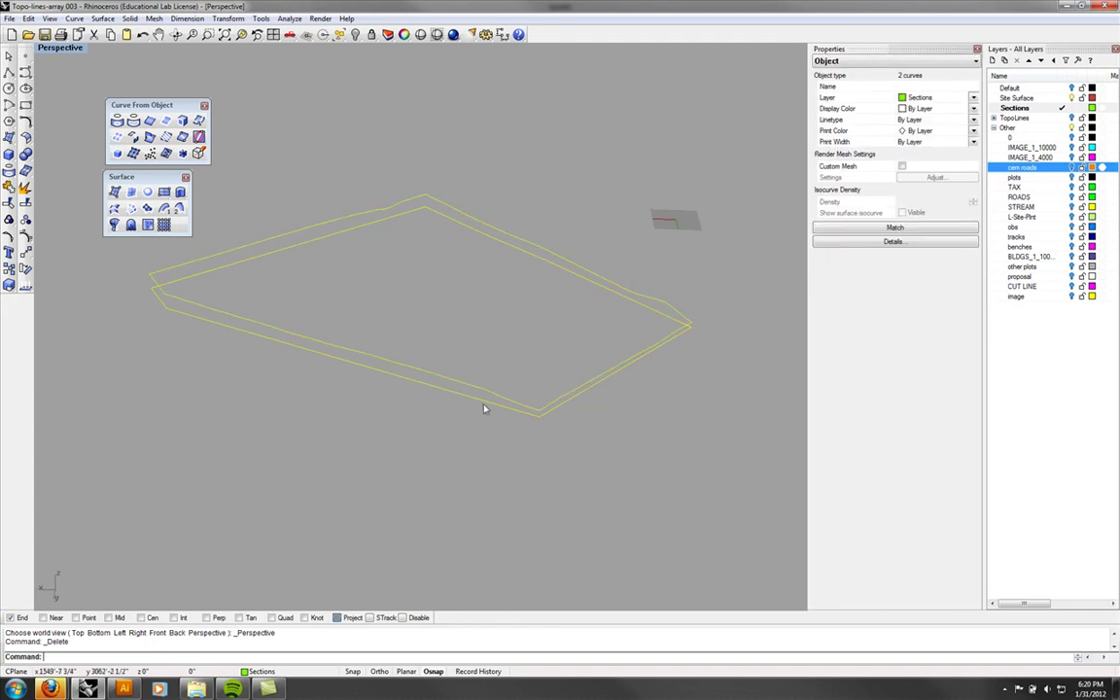
right_drag(484, 409, 458, 332)
key(Escape)
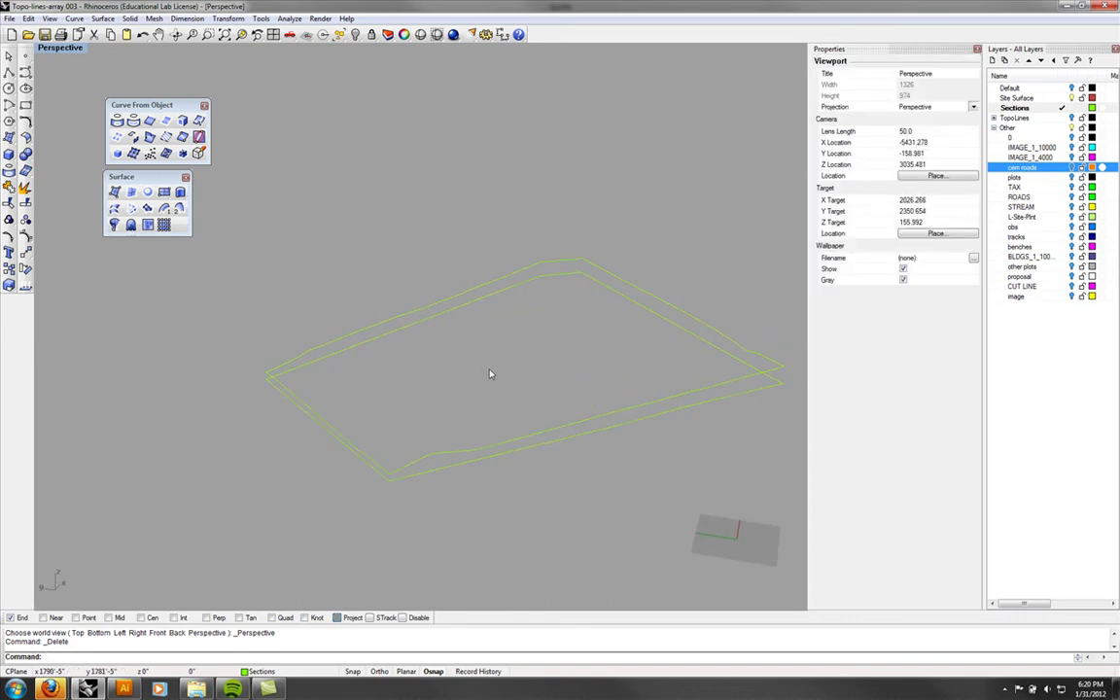
shift+right_drag(490, 374, 432, 349)
- Draw a polyline from the lower outline's corner straight up to the upper outline's corner
click(9, 72)
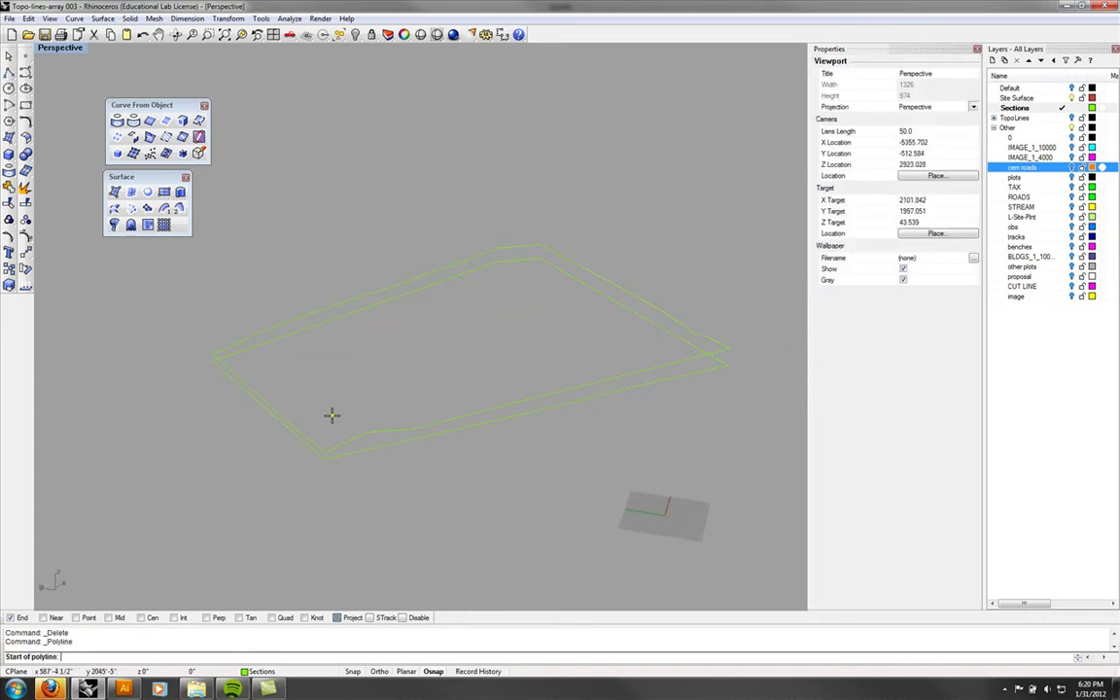
scroll(332, 415, up, 3)
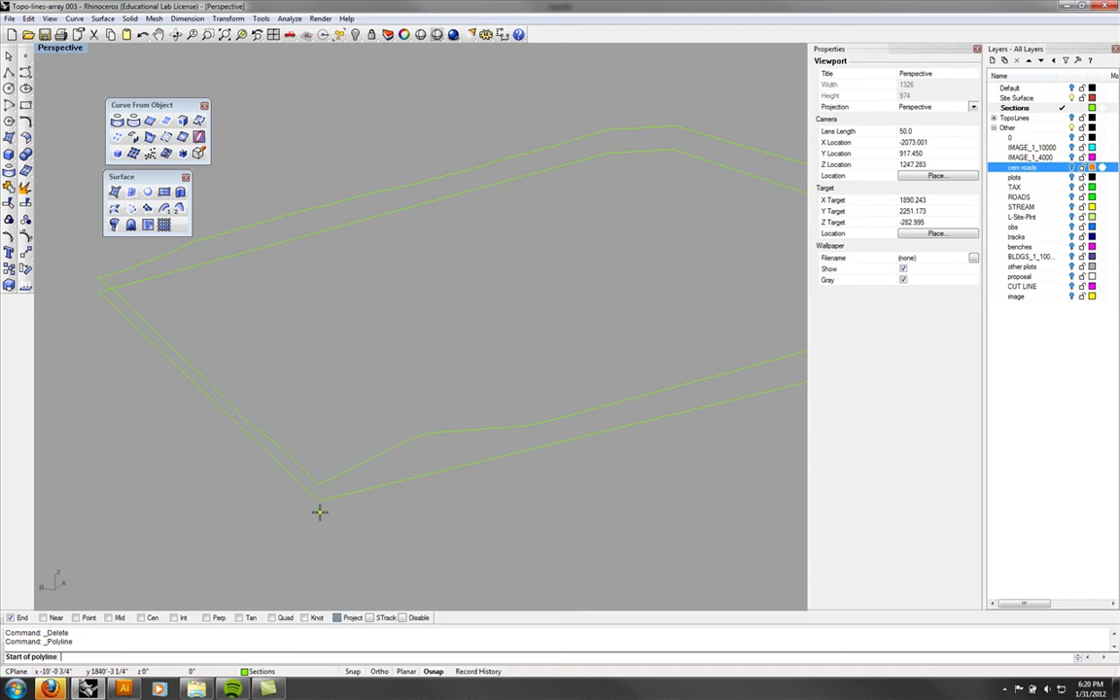
scroll(320, 513, up, 3)
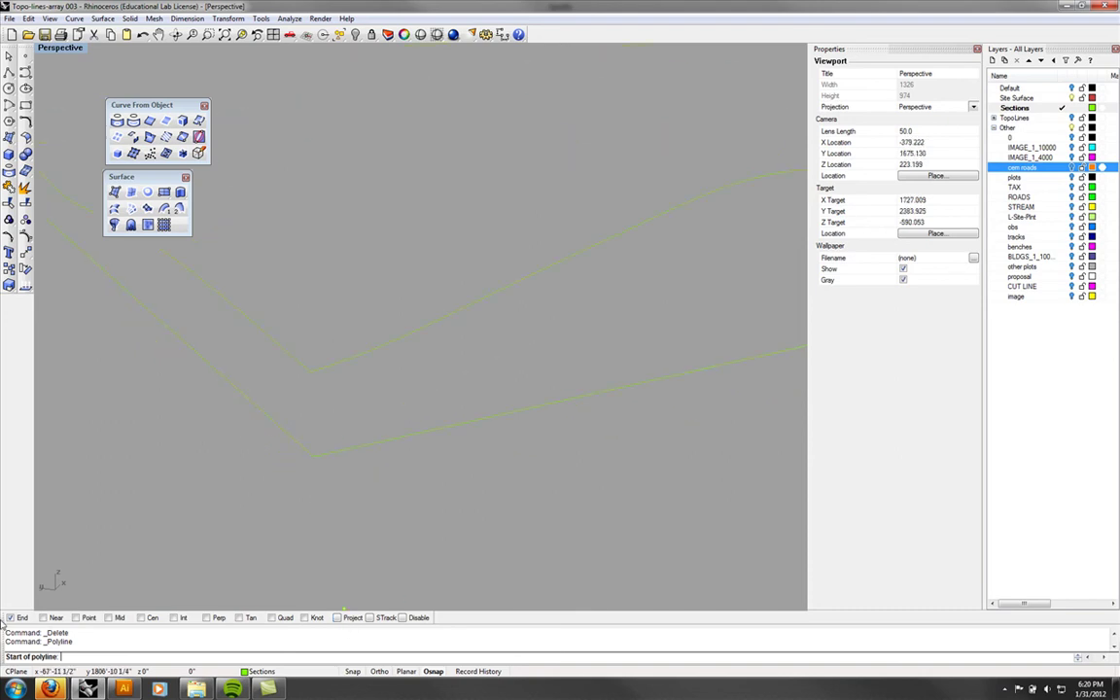
click(313, 454)
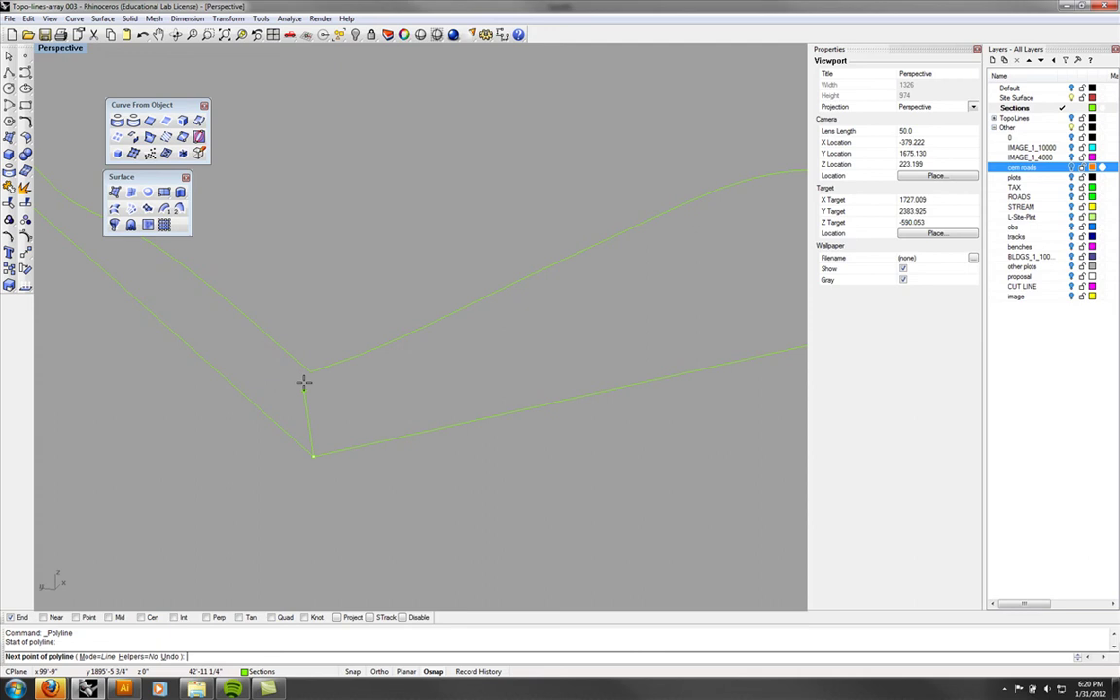
click(311, 372)
key(Return)
right_drag(425, 515, 544, 440)
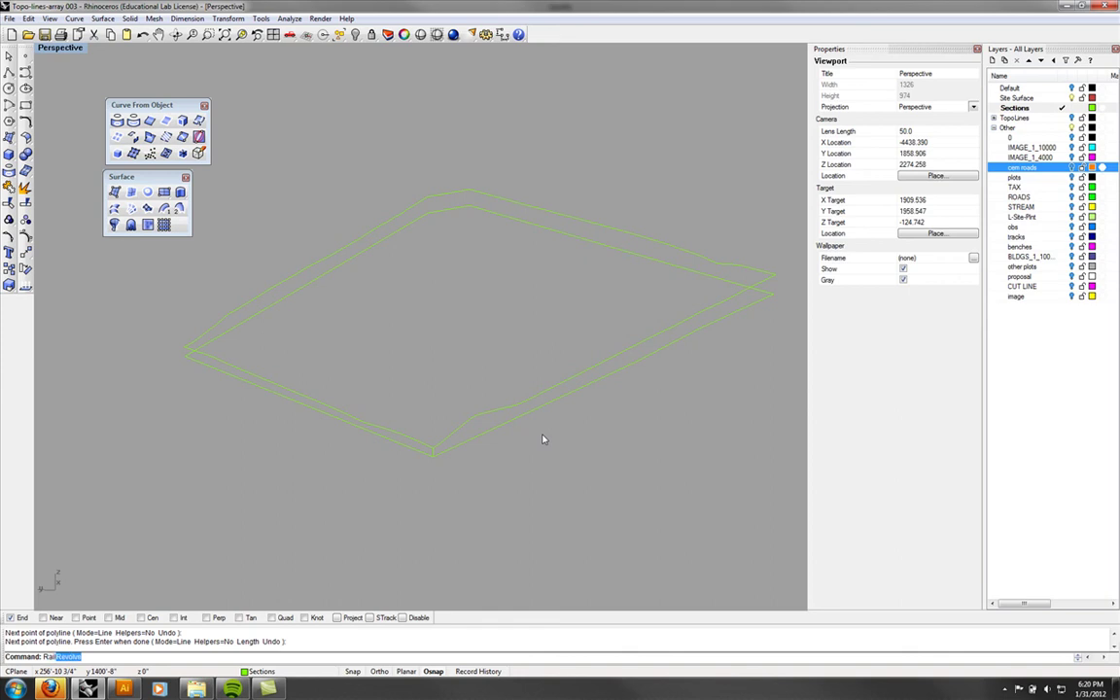
- Start Sweep1 and pick the outline as rail, then cancel this first attempt
text(Ra)
key(BackSpace)
text(Swe)
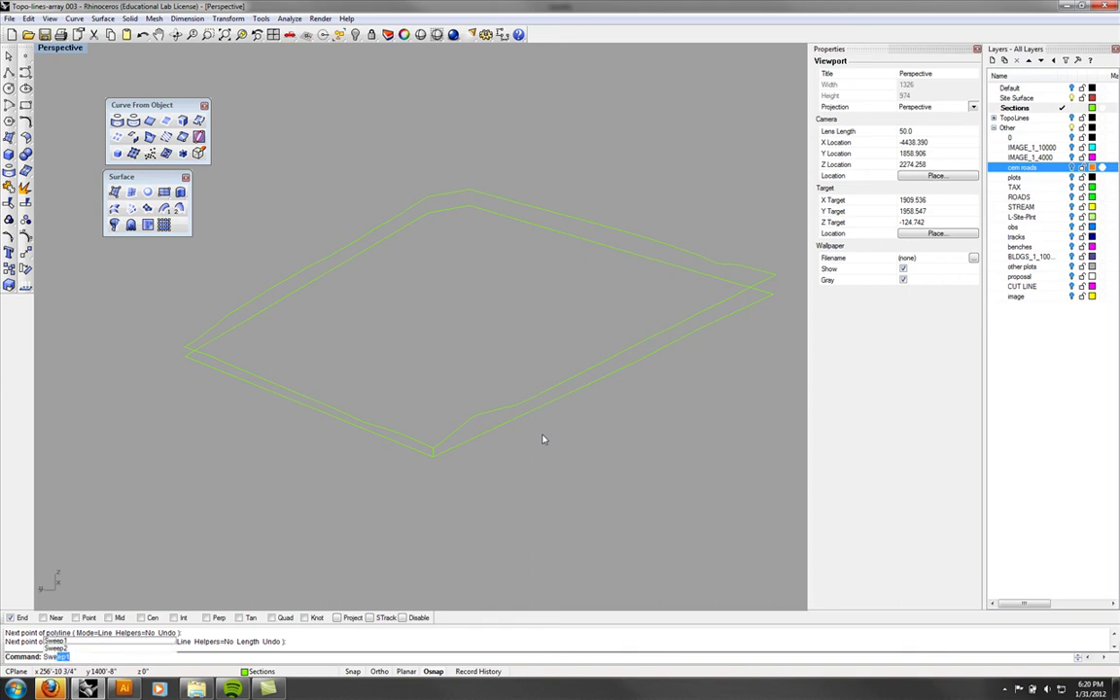
key(Down)
key(Up)
key(Return)
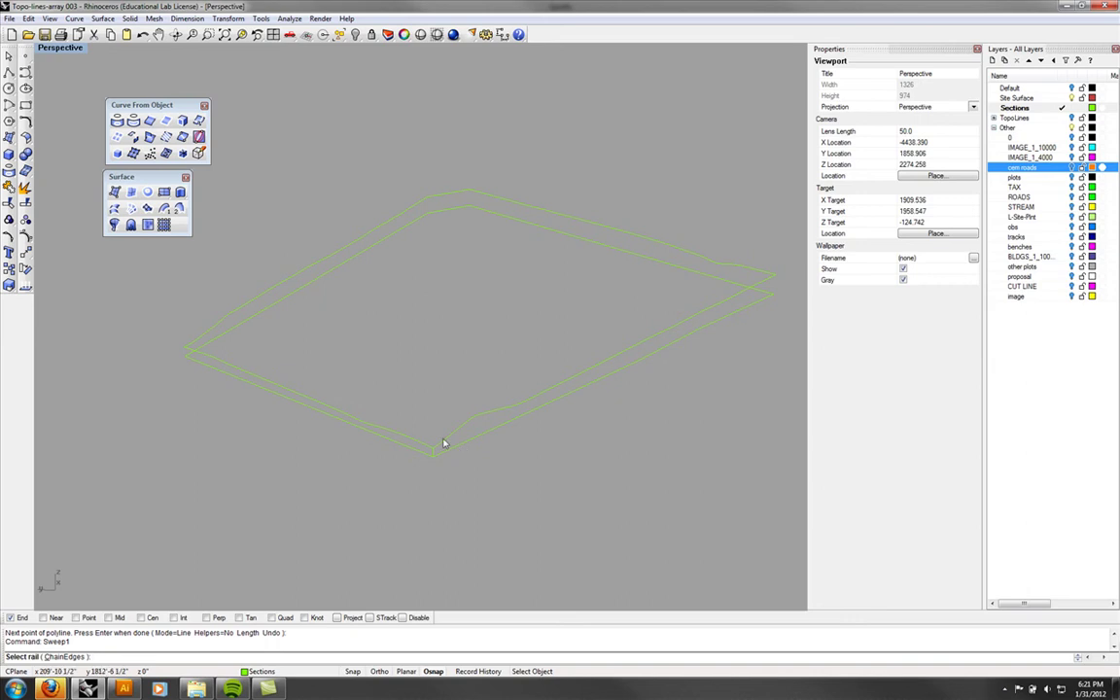
scroll(440, 457, up, 5)
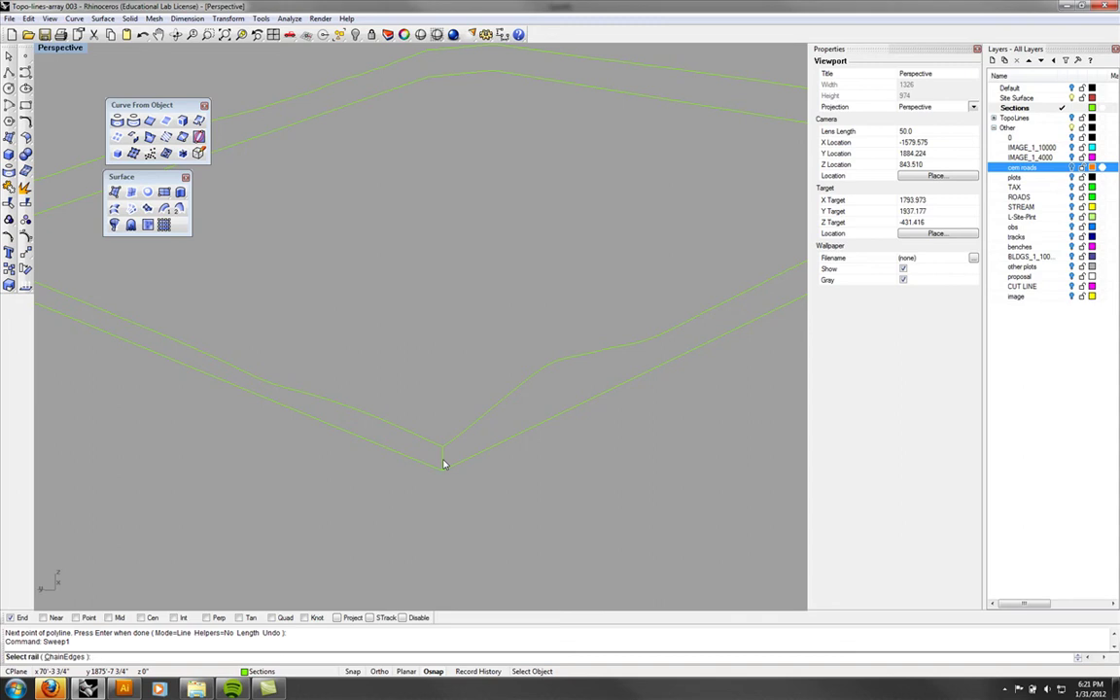
click(443, 463)
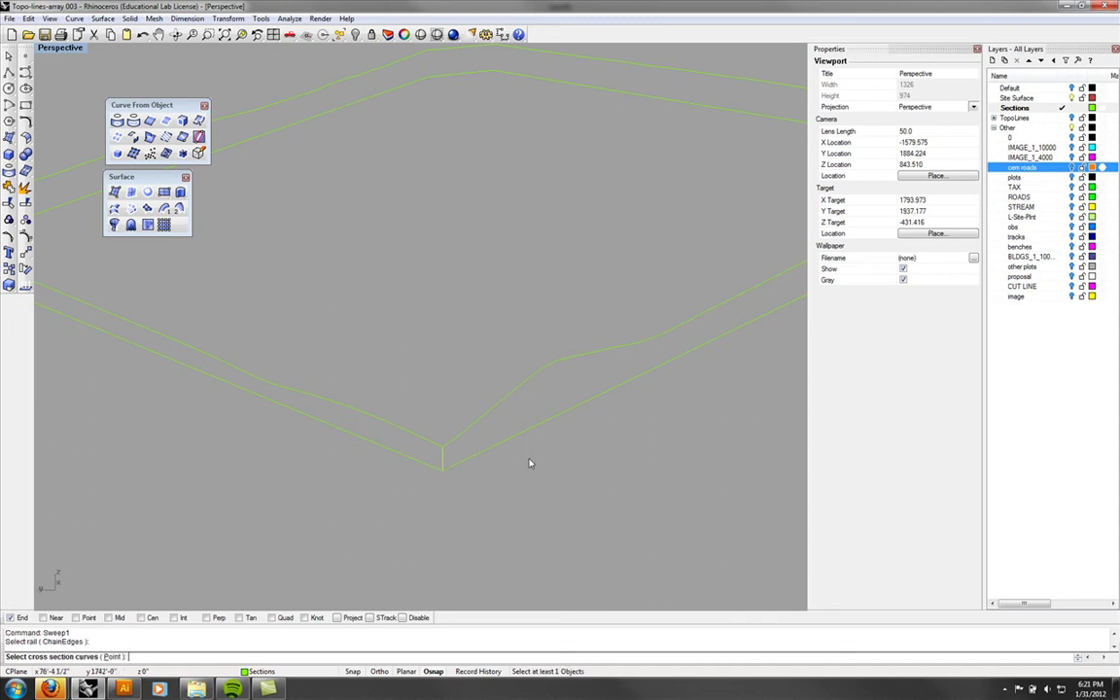
key(Escape)
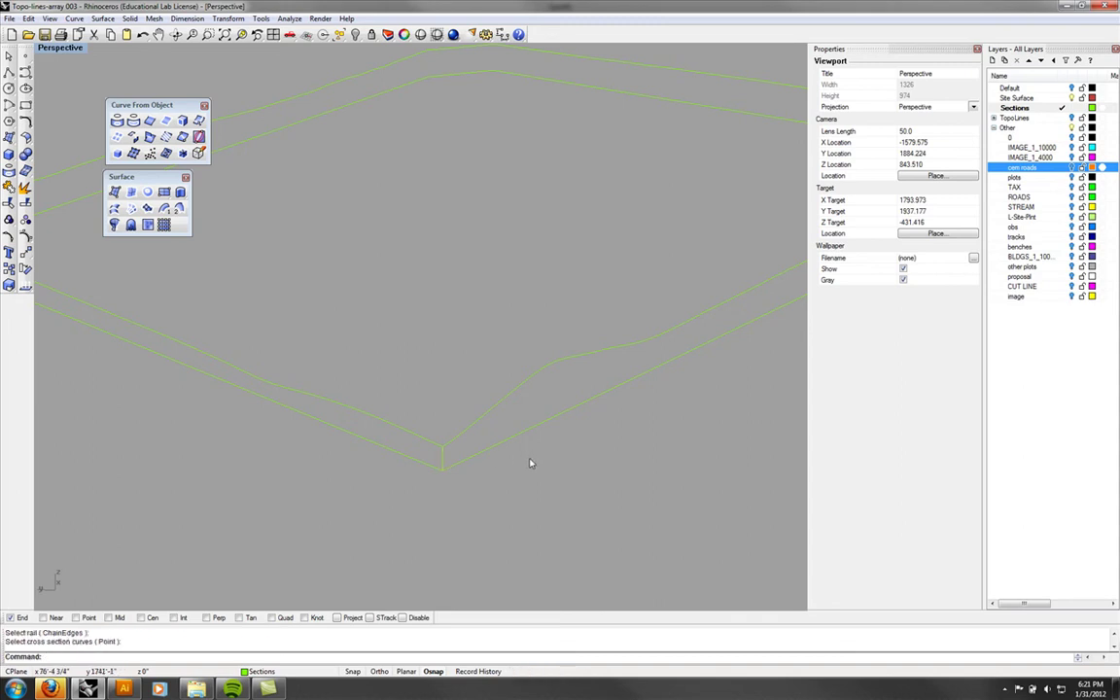
- Rerun Sweep1 with the outline as rail and the vertical line as cross section, accepting seams
click(444, 457)
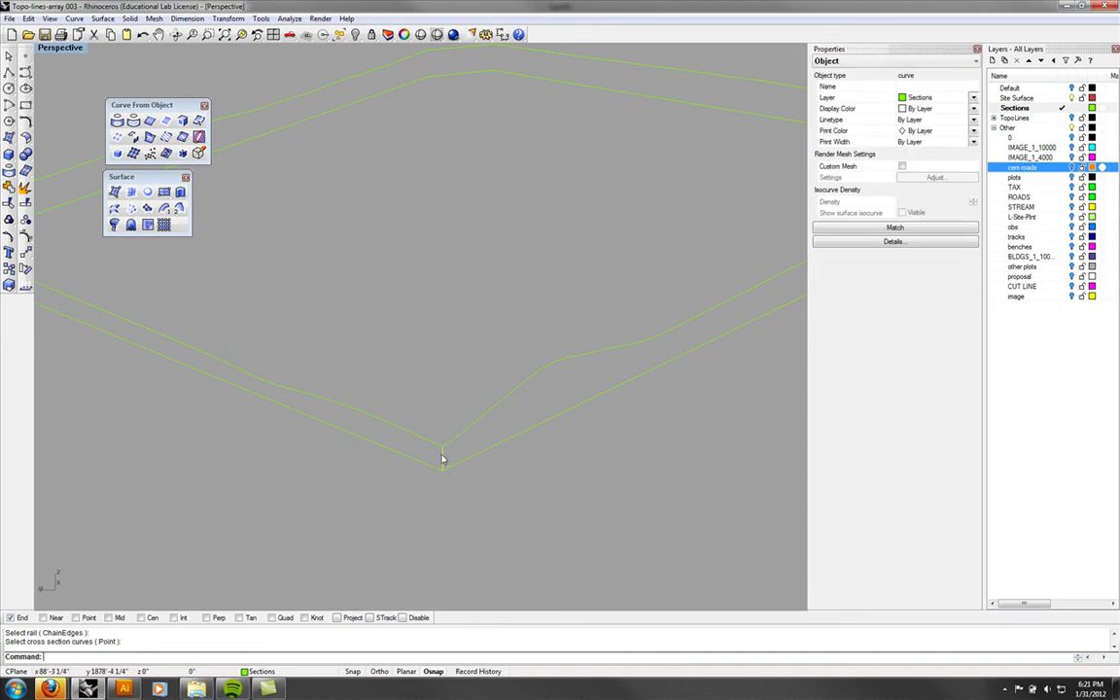
right_click(472, 487)
click(506, 406)
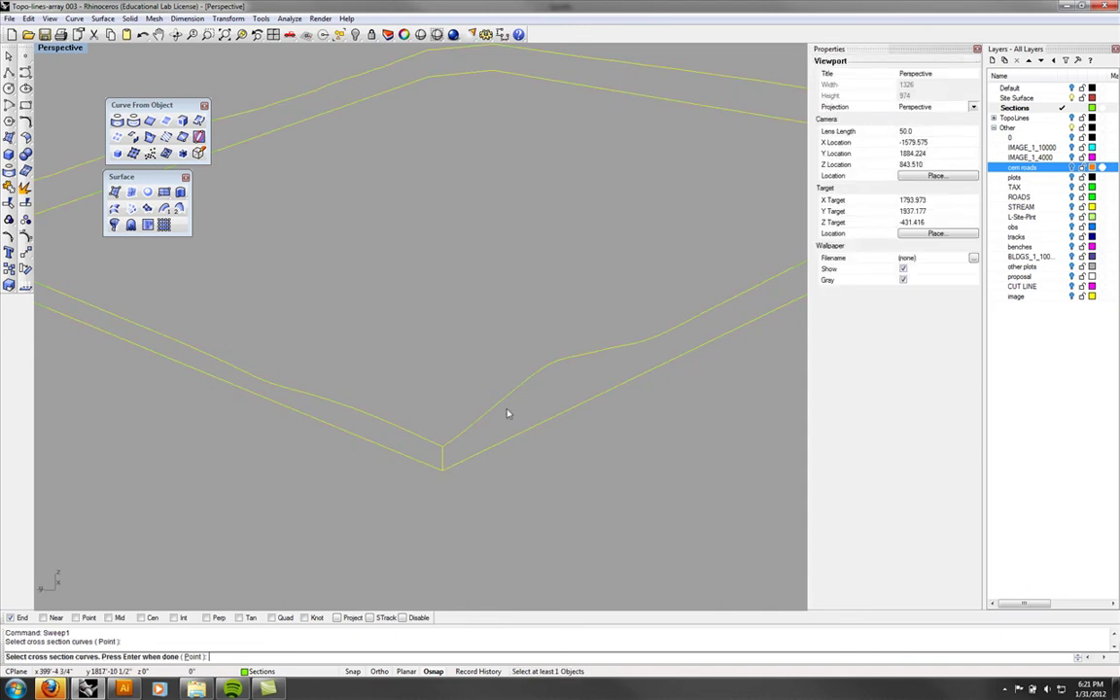
right_click(537, 458)
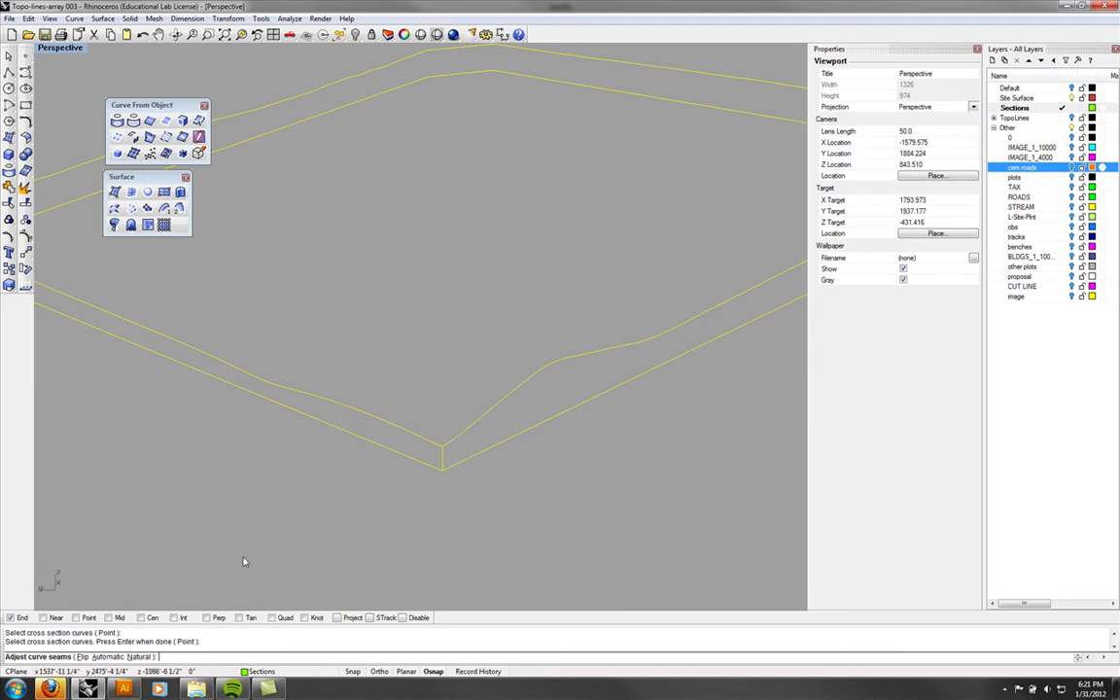
right_click(270, 529)
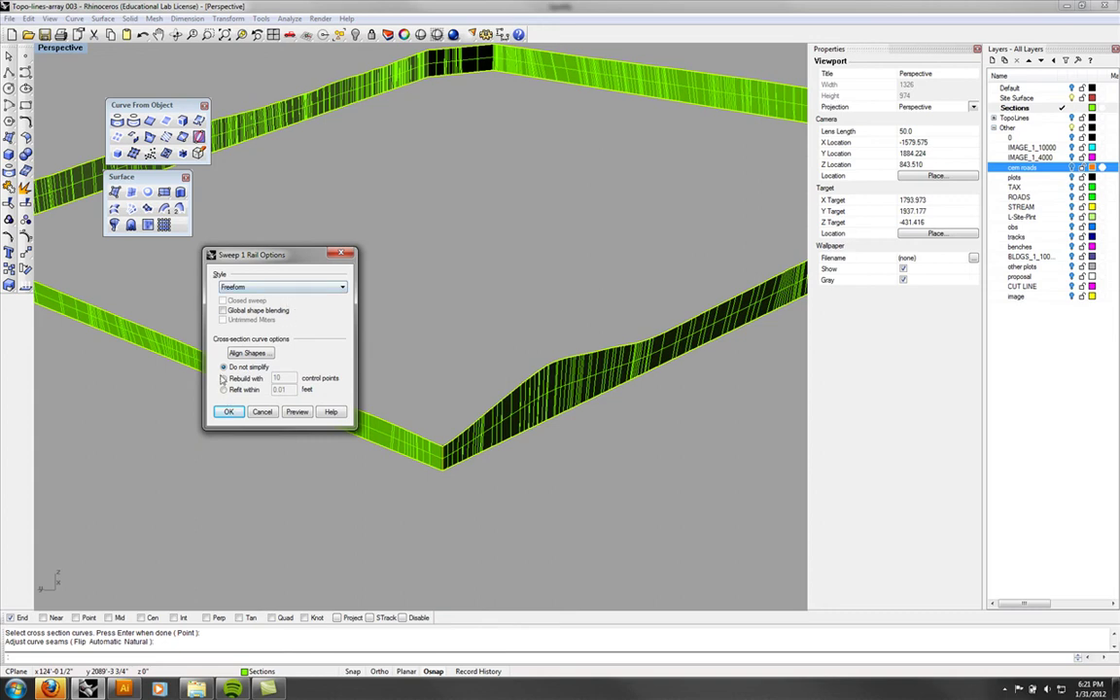
- Keep the Freeform sweep style and confirm the Sweep 1 Rail options
click(234, 288)
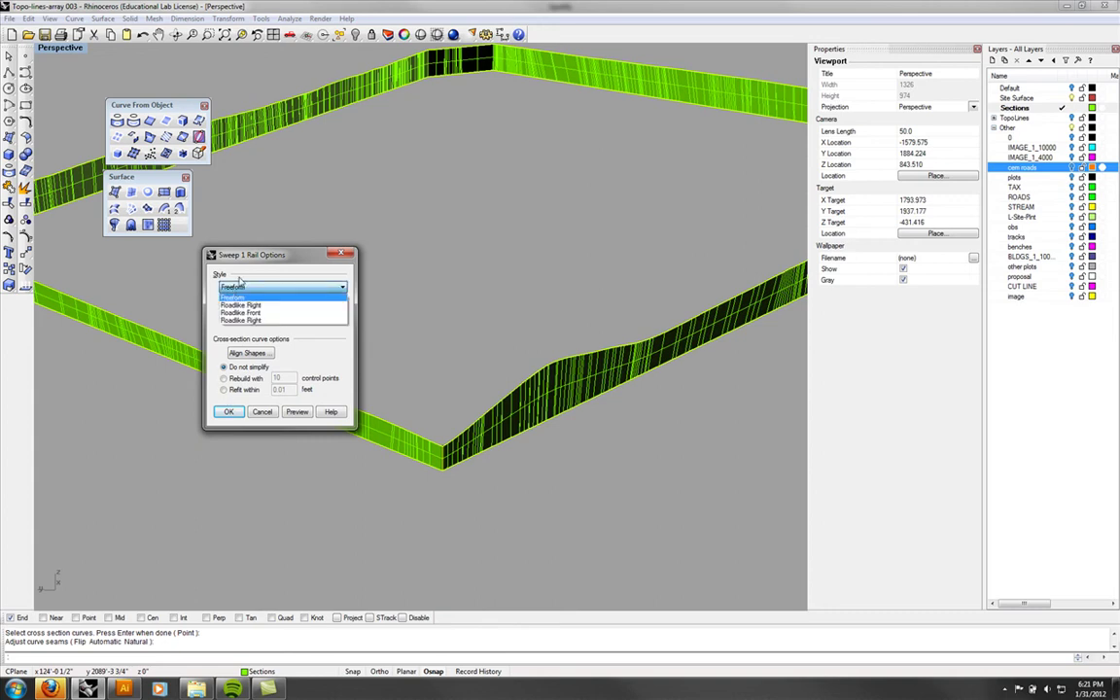
click(233, 296)
click(229, 411)
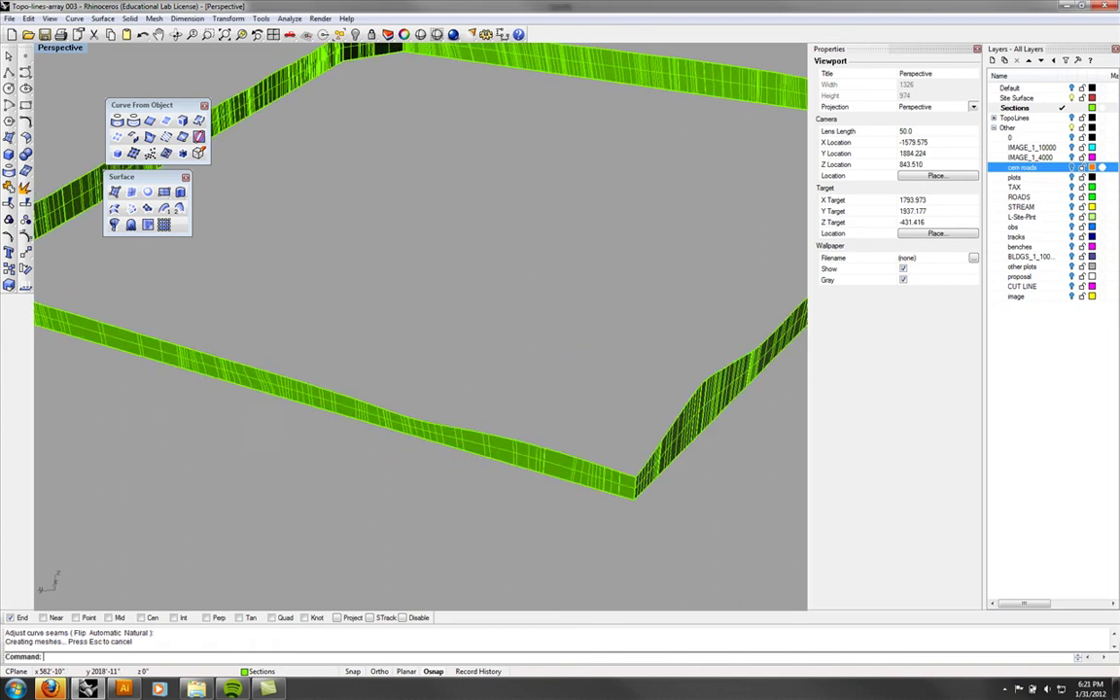
- Zoom out and orbit to view the whole swept wall in a grey shaded display
scroll(425, 354, down, 5)
right_drag(425, 354, 467, 340)
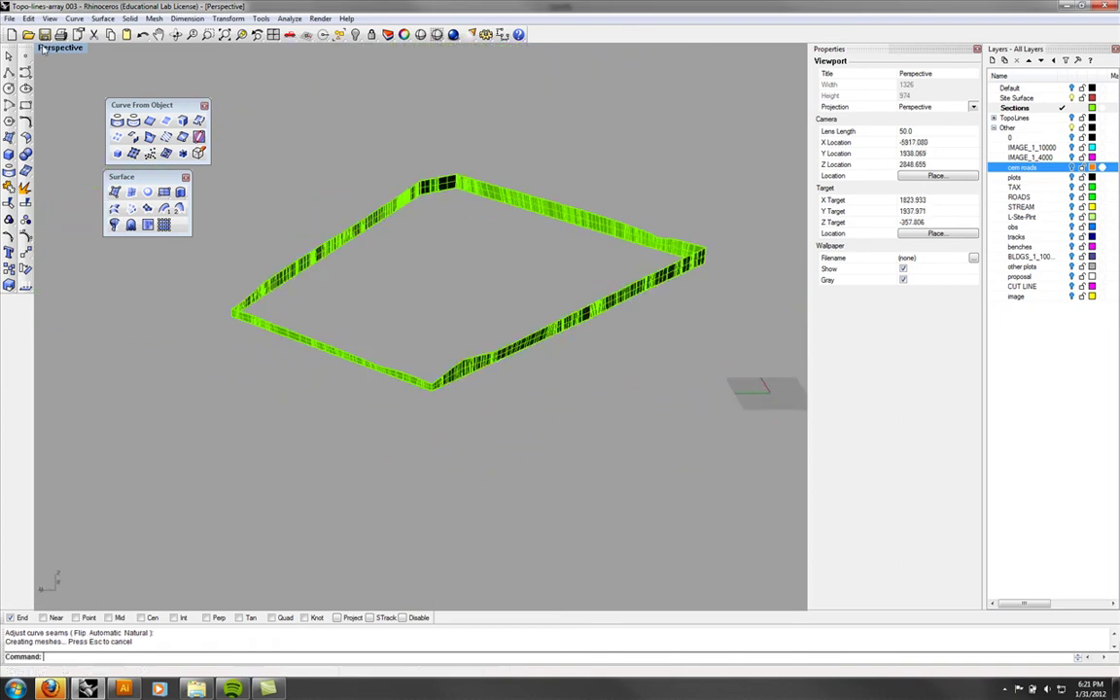
click(43, 50)
click(83, 92)
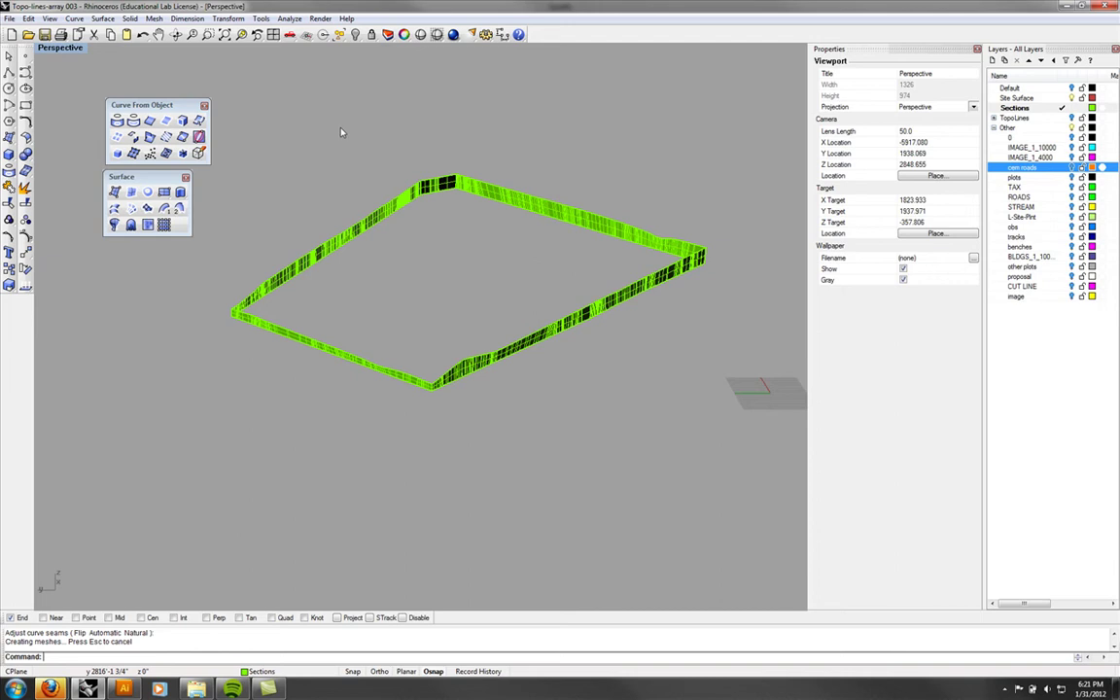
click(60, 47)
click(72, 101)
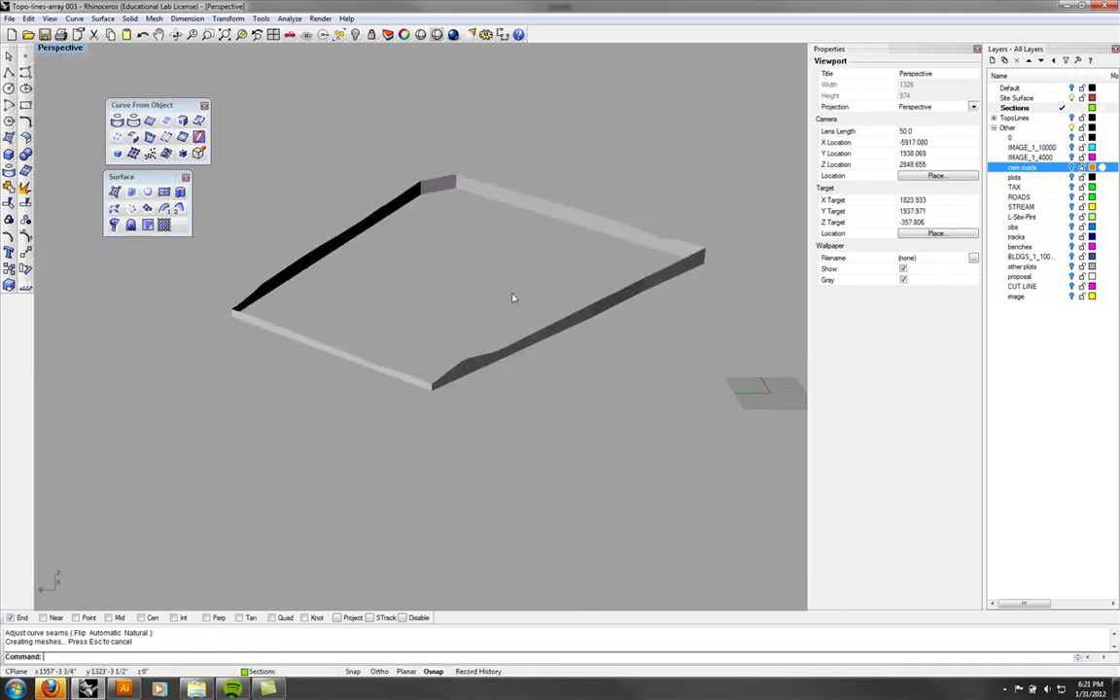
right_drag(459, 263, 512, 312)
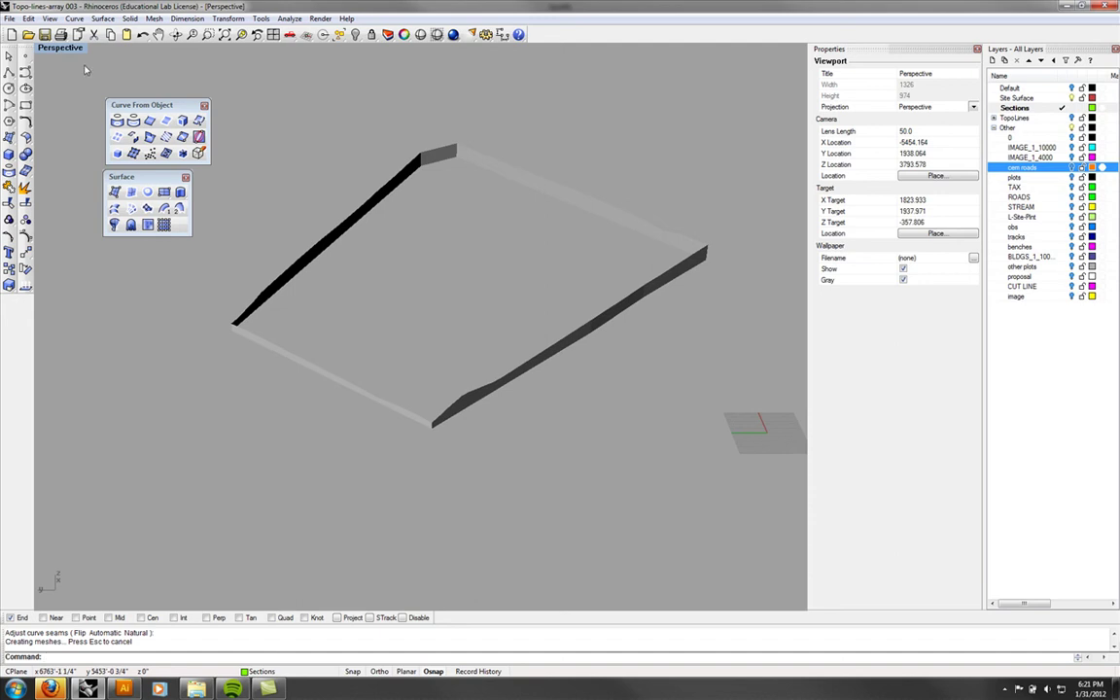
- Switch the Perspective view to Wireframe and undo the side-wall sweep
click(63, 41)
click(58, 48)
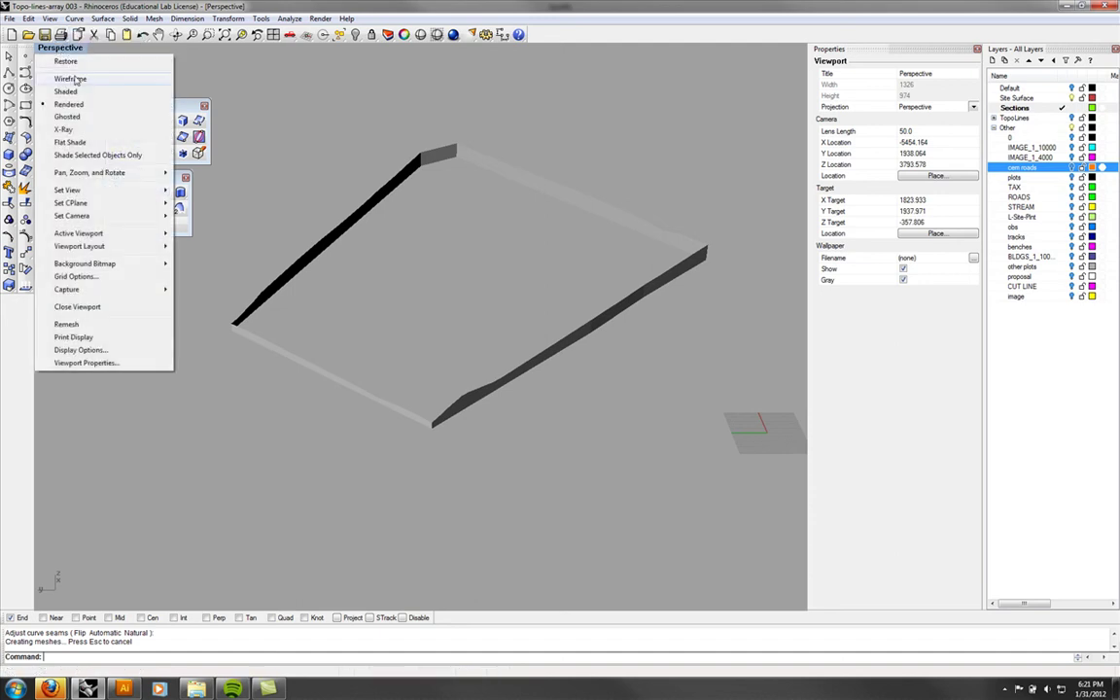
click(73, 71)
key(ctrl+z)
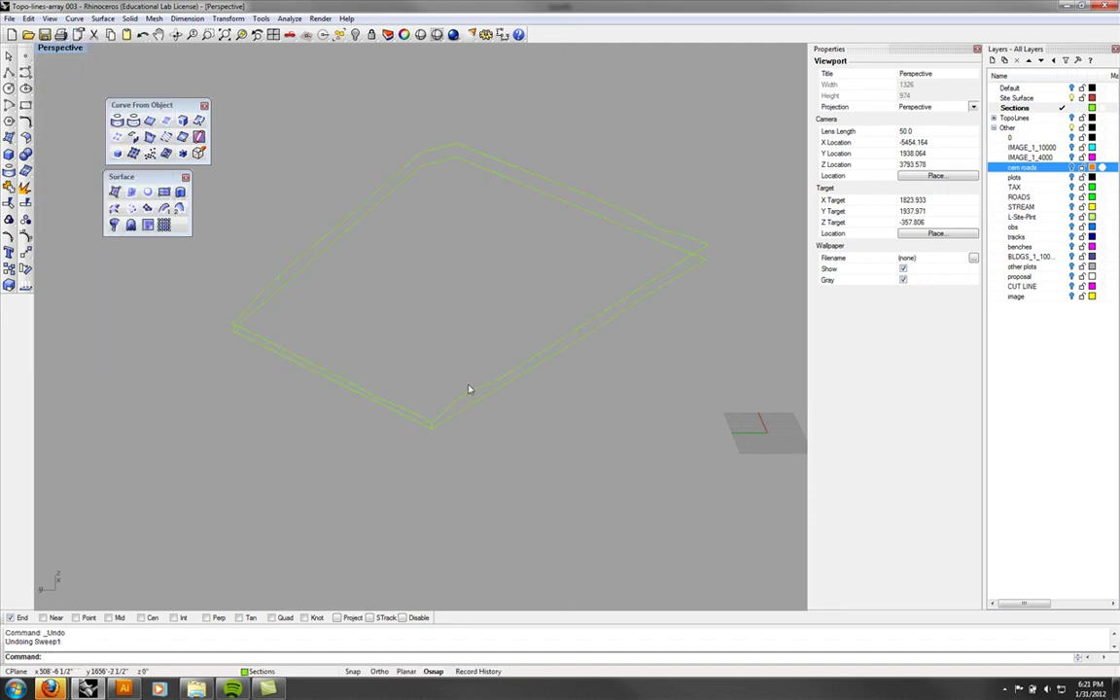
- Delete the short vertical profile curve and orbit around the two remaining outlines
scroll(462, 412, up, 5)
click(387, 462)
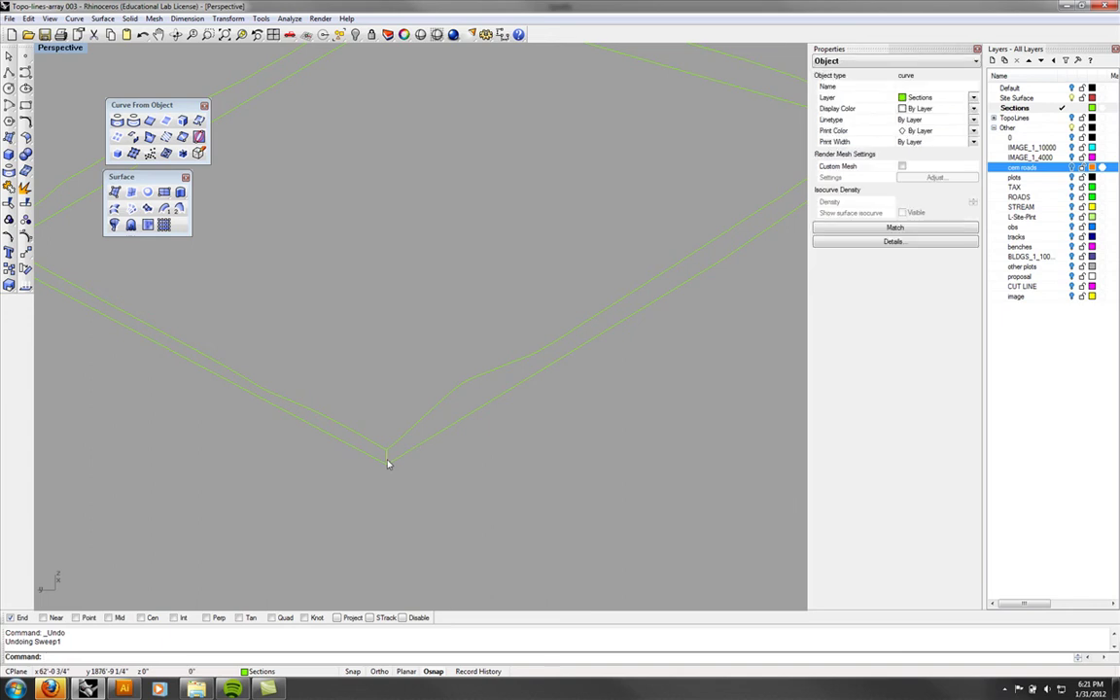
key(Delete)
scroll(382, 315, down, 5)
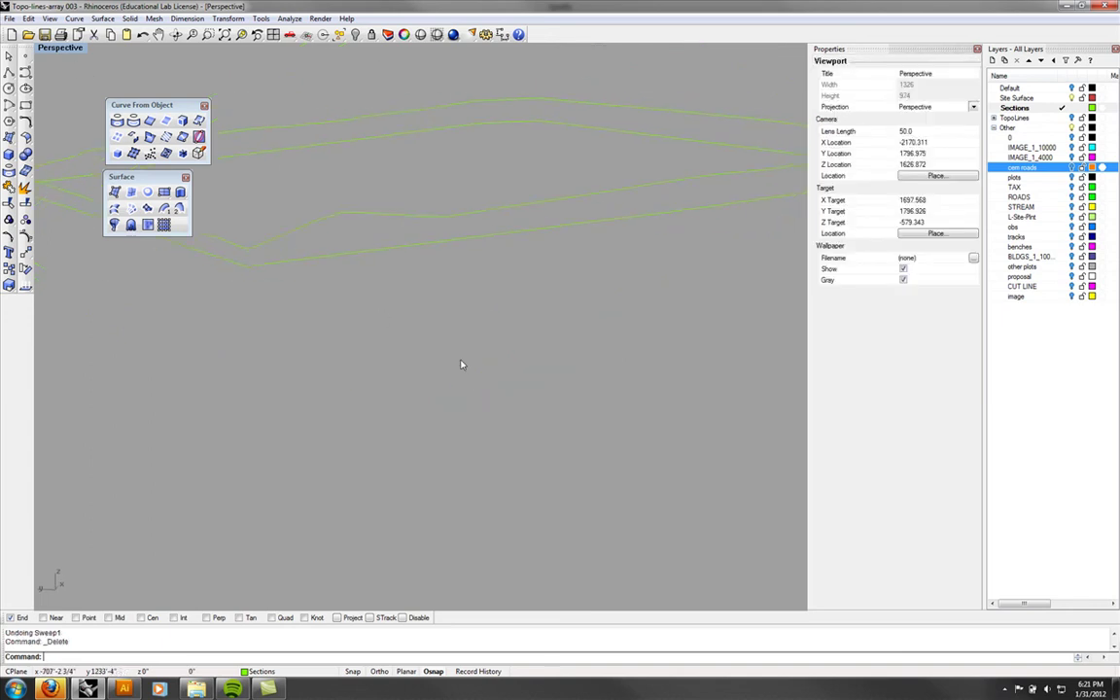
mouse_move(464, 362)
right_down()
mouse_move(527, 339)
mouse_move(598, 340)
mouse_move(540, 331)
mouse_move(483, 358)
right_up()
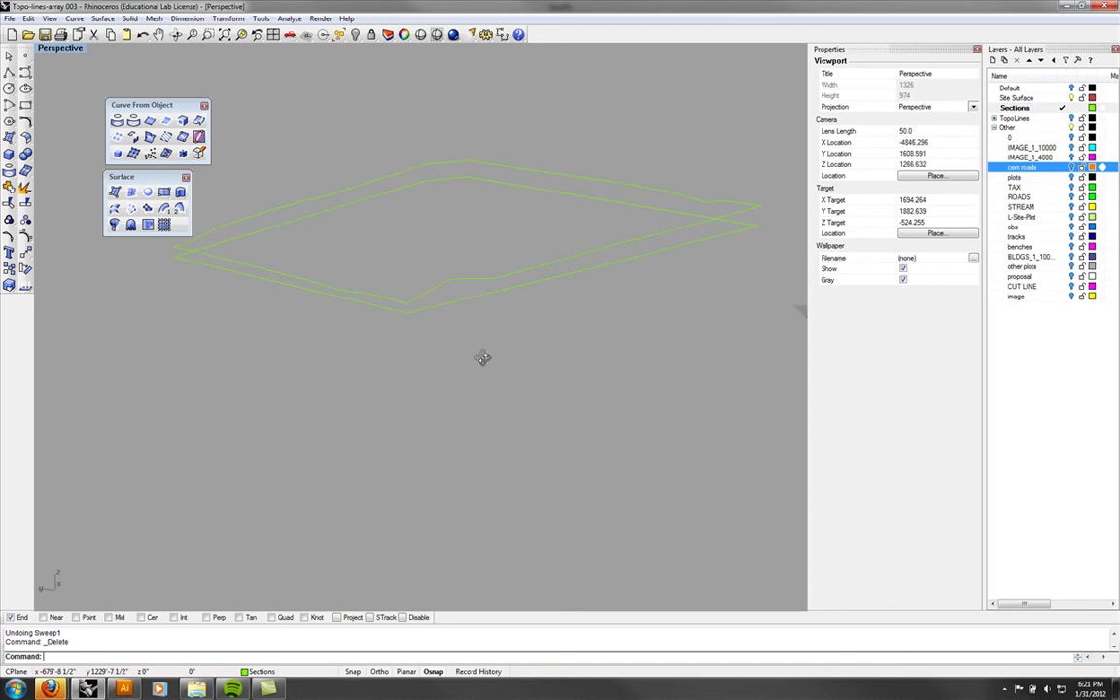
scroll(153, 172, up, 3)
- Draw a short vertical polyline from the upper outline's corner down to the lower outline's corner
click(9, 71)
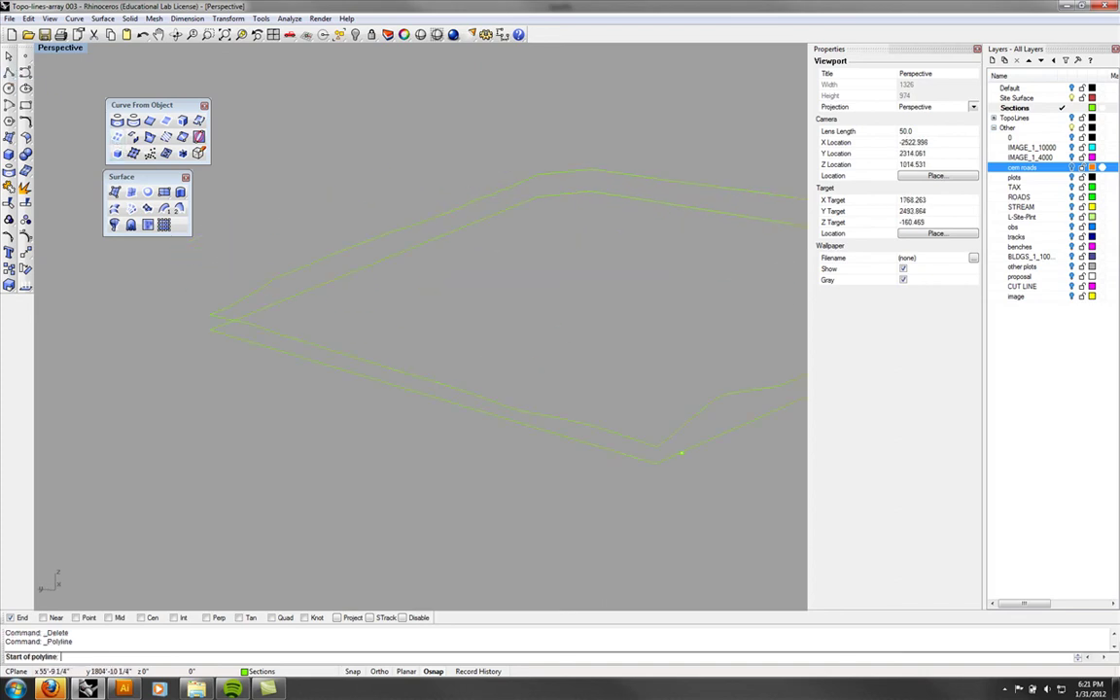
click(657, 469)
click(658, 451)
key(Return)
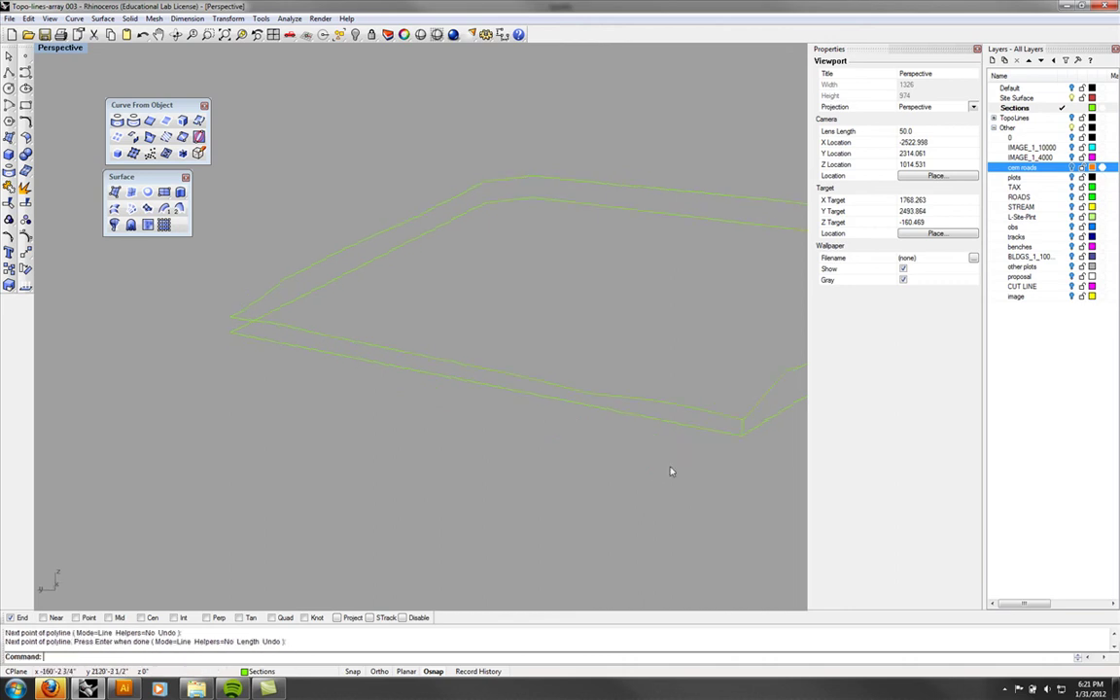
- Switch to Front view and pan along the two outline curves to see where they end
key(ctrl+F2)
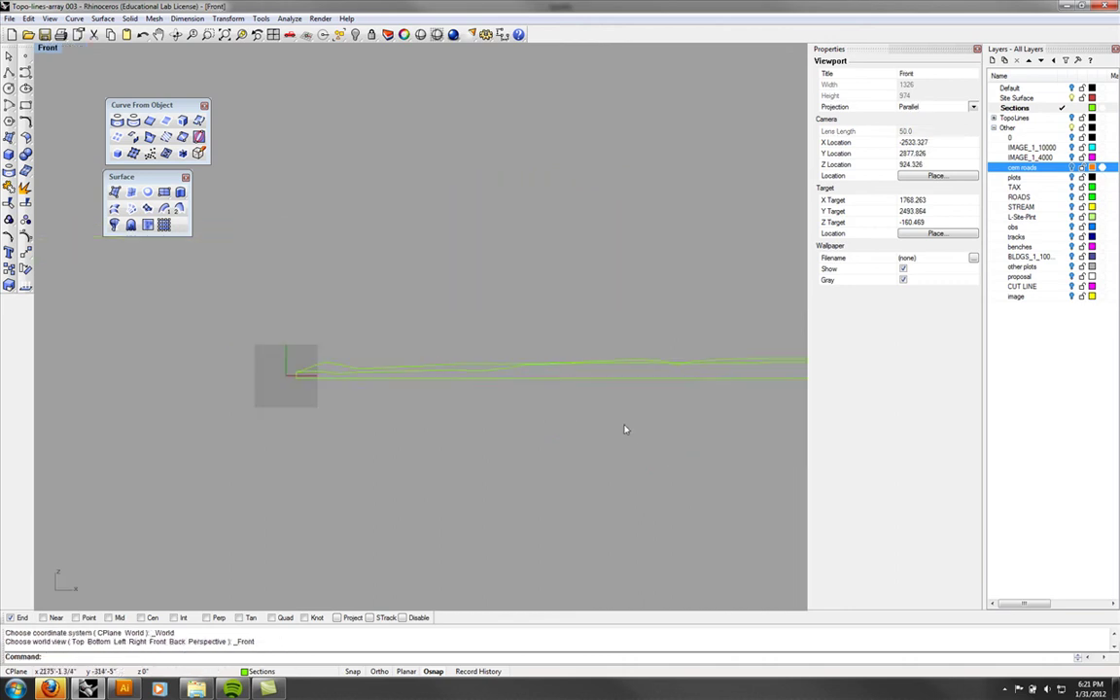
scroll(363, 393, up, 6)
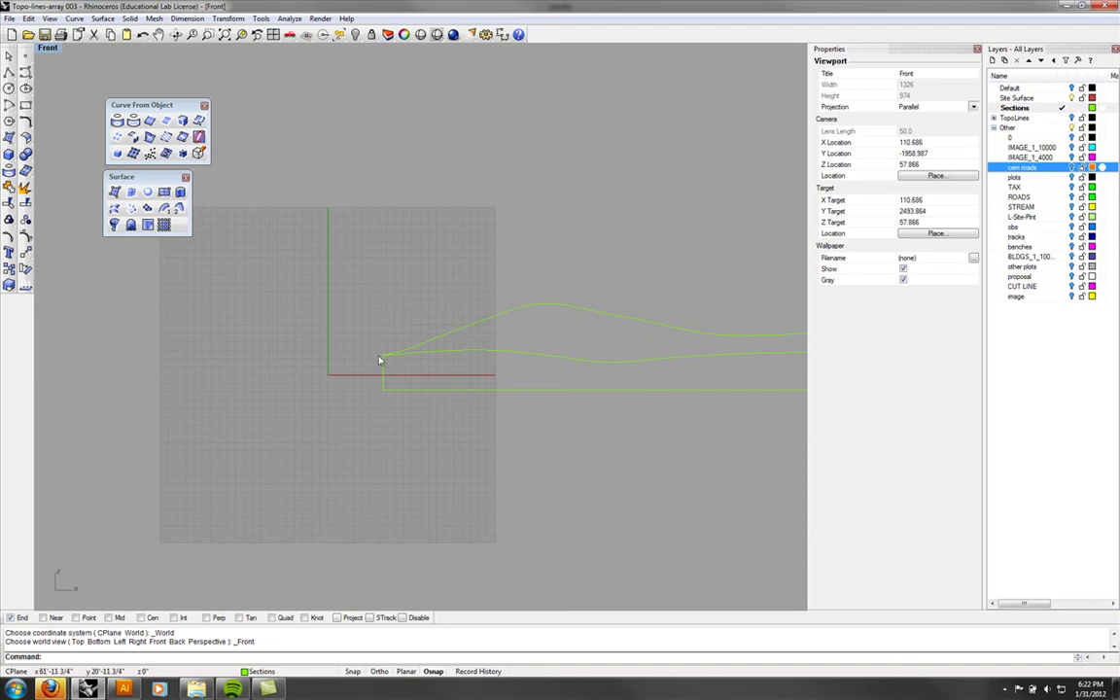
scroll(616, 399, down, 4)
right_drag(617, 399, 430, 389)
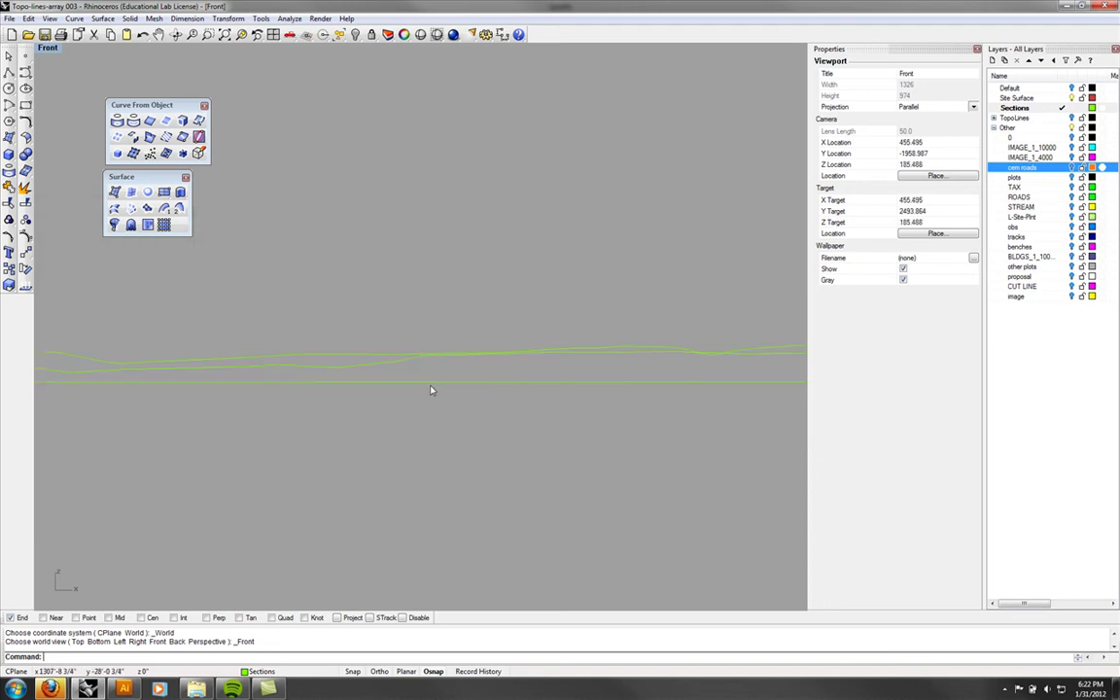
right_drag(725, 368, 615, 365)
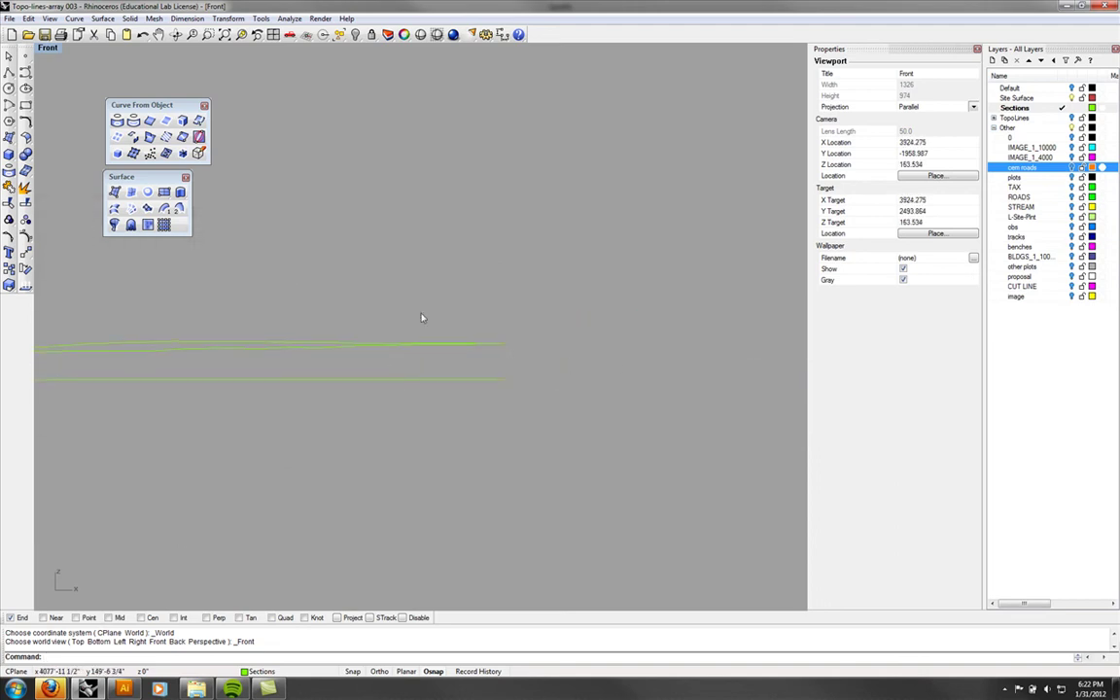
right_drag(422, 318, 543, 334)
click(39, 46)
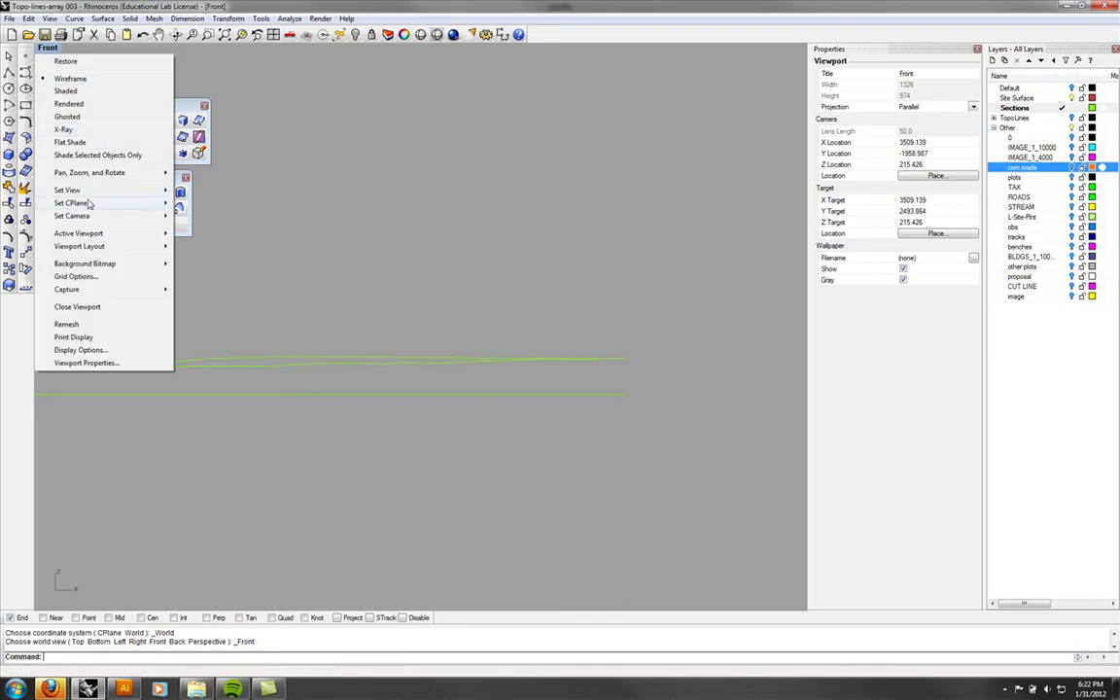
- Set the viewport back to Perspective and tilt the outlines into view
mouse_move(82, 190)
click(212, 280)
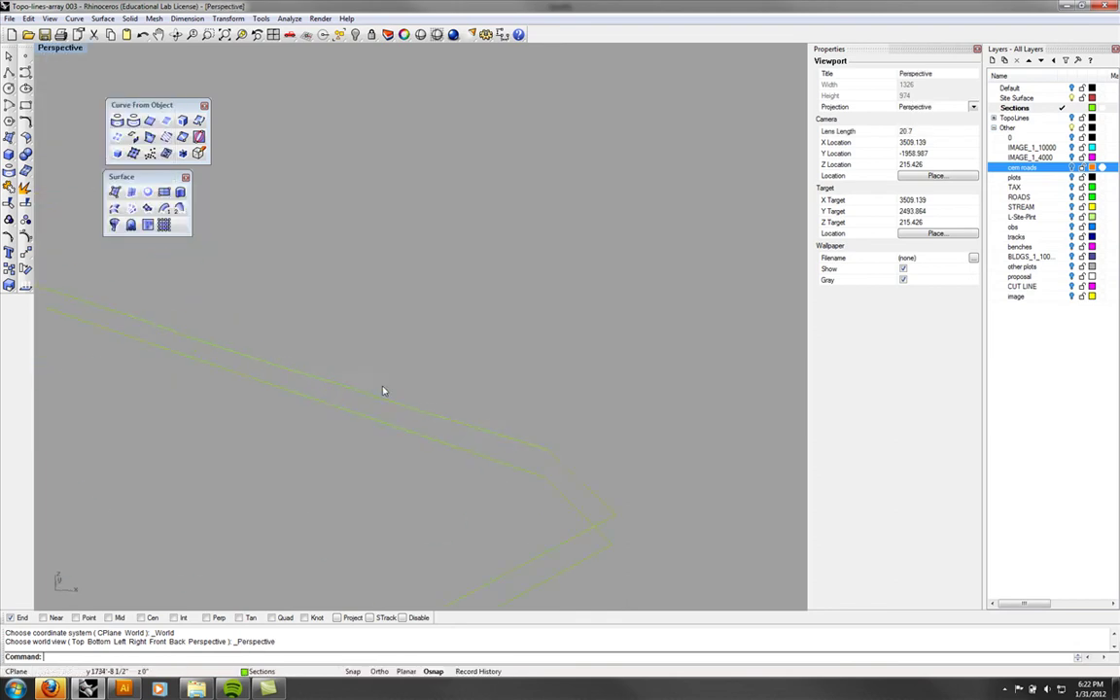
right_drag(376, 403, 423, 358)
scroll(417, 420, up, 5)
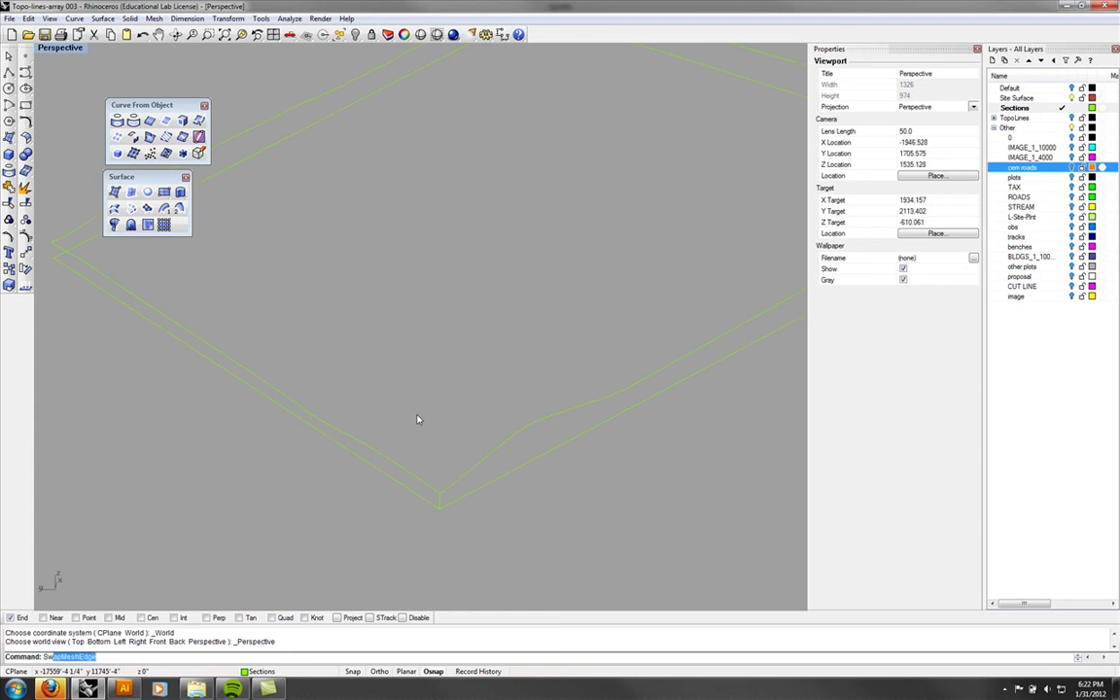
- Sweep1 along the boundary rail with the other outline as cross section, forming the side band
key(Return)
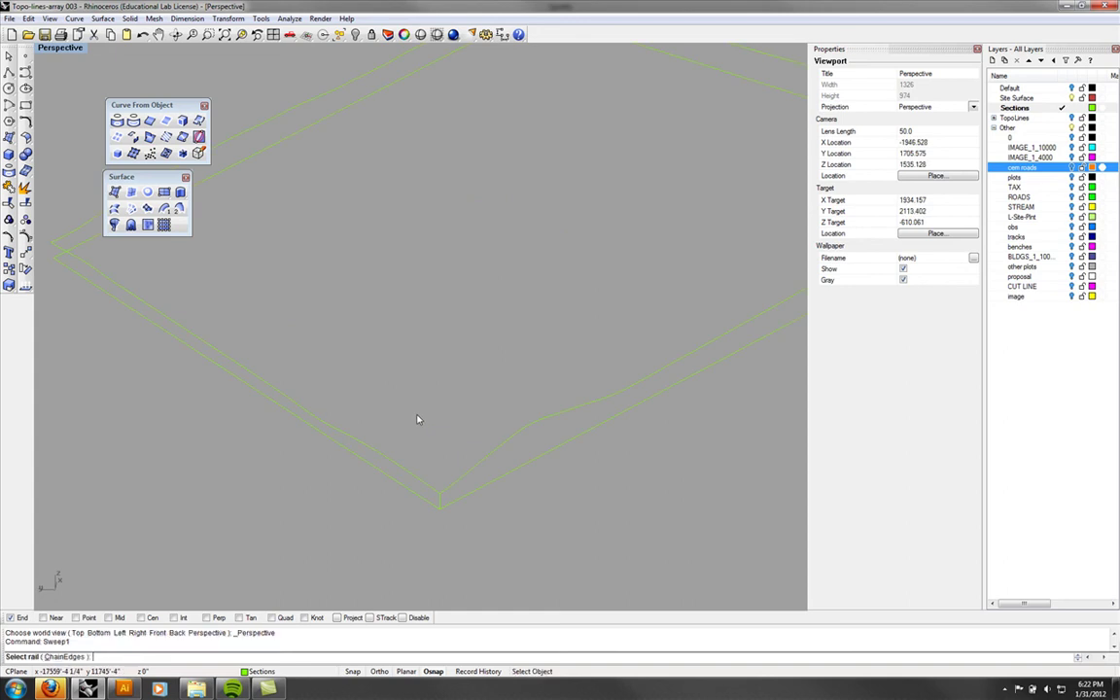
click(441, 501)
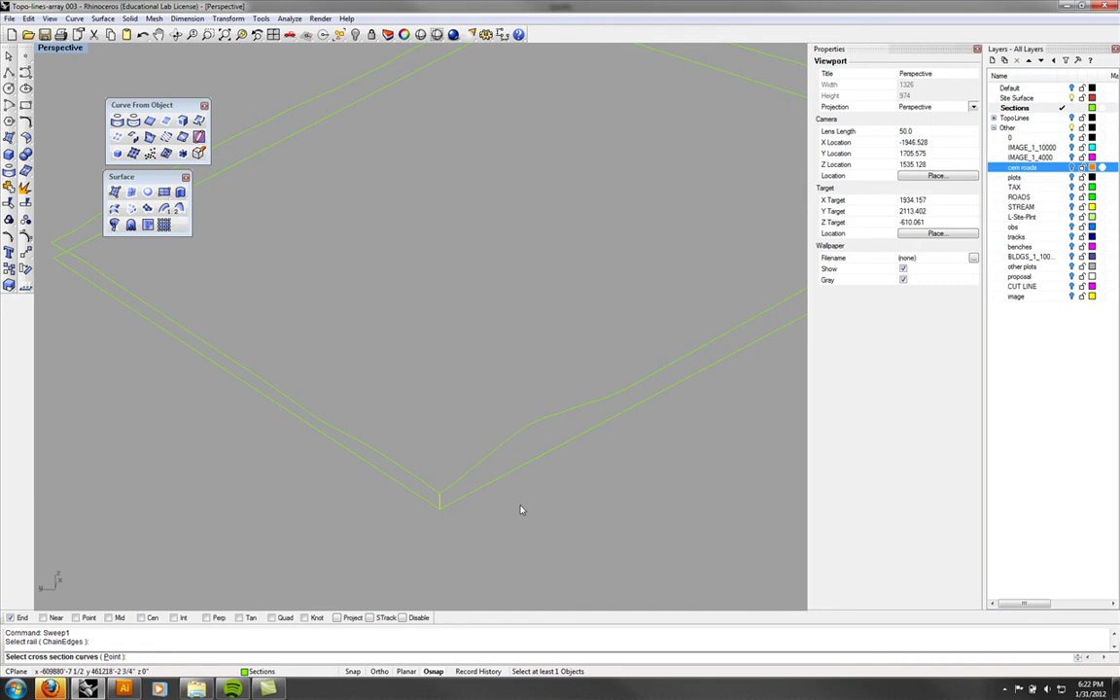
drag(519, 399, 519, 399)
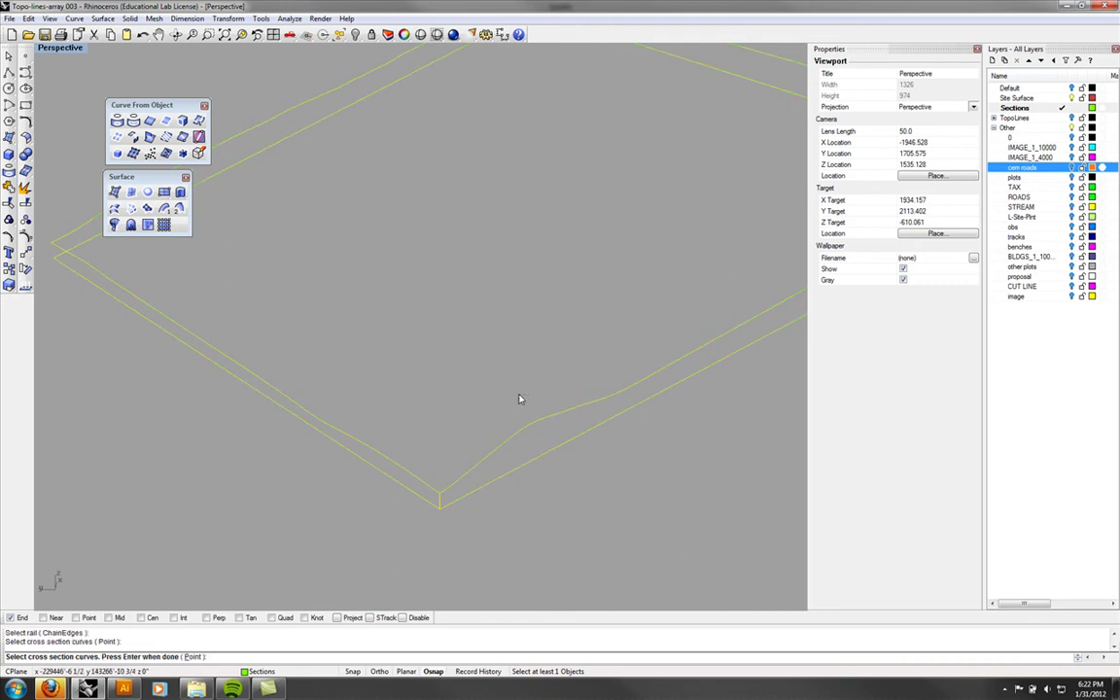
key(Return)
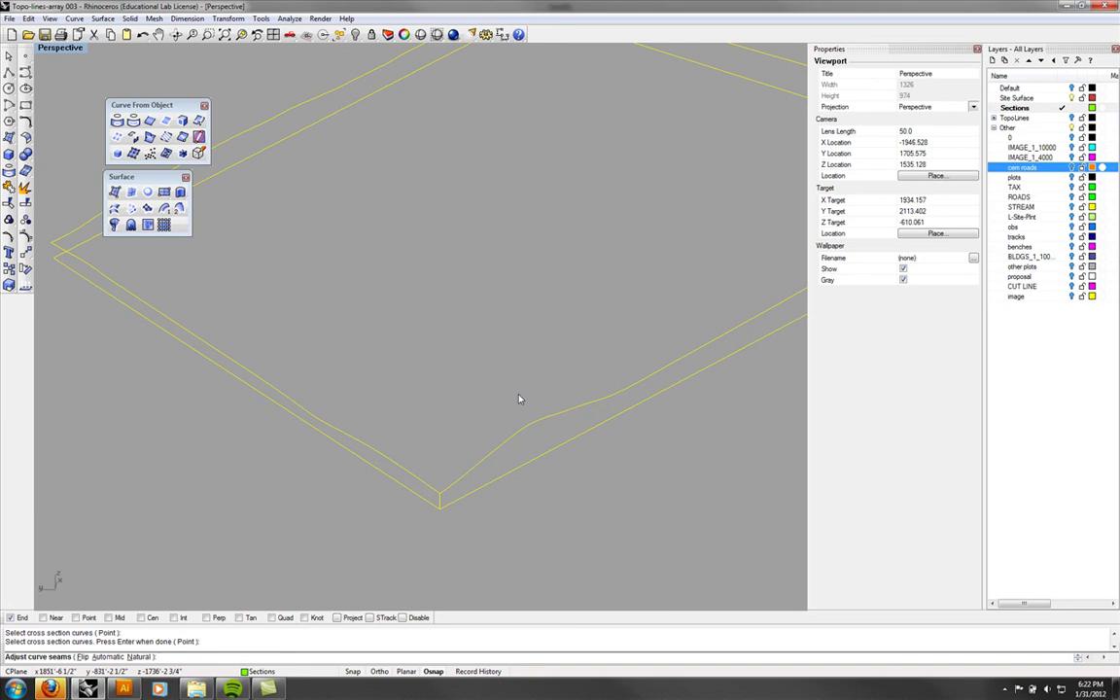
key(Return)
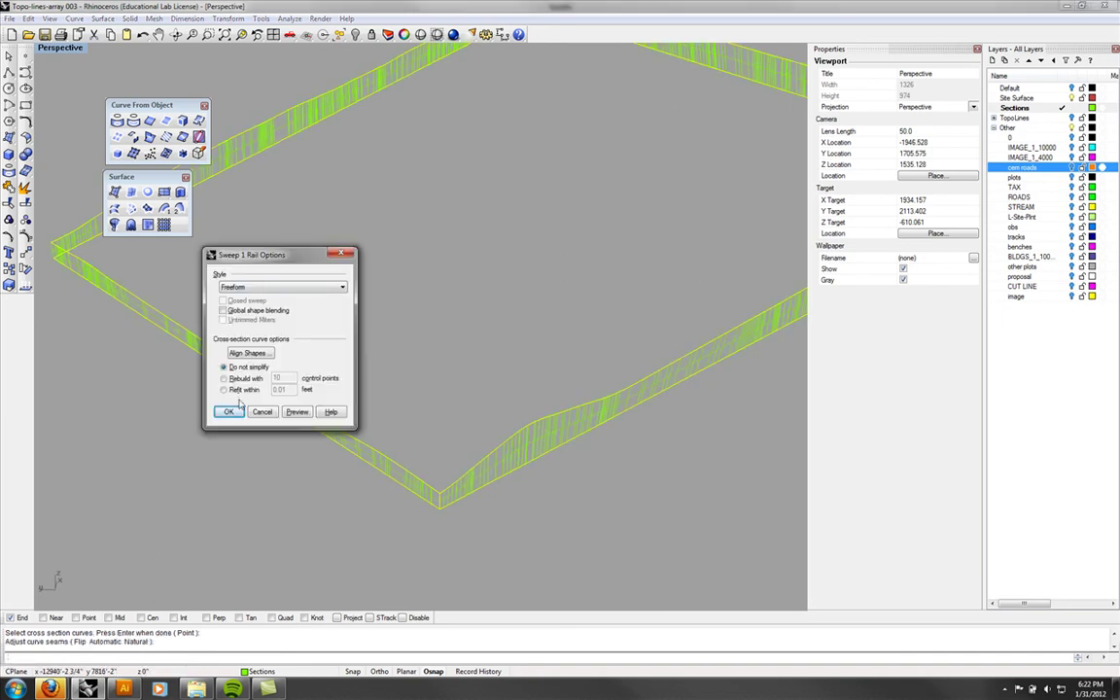
click(229, 412)
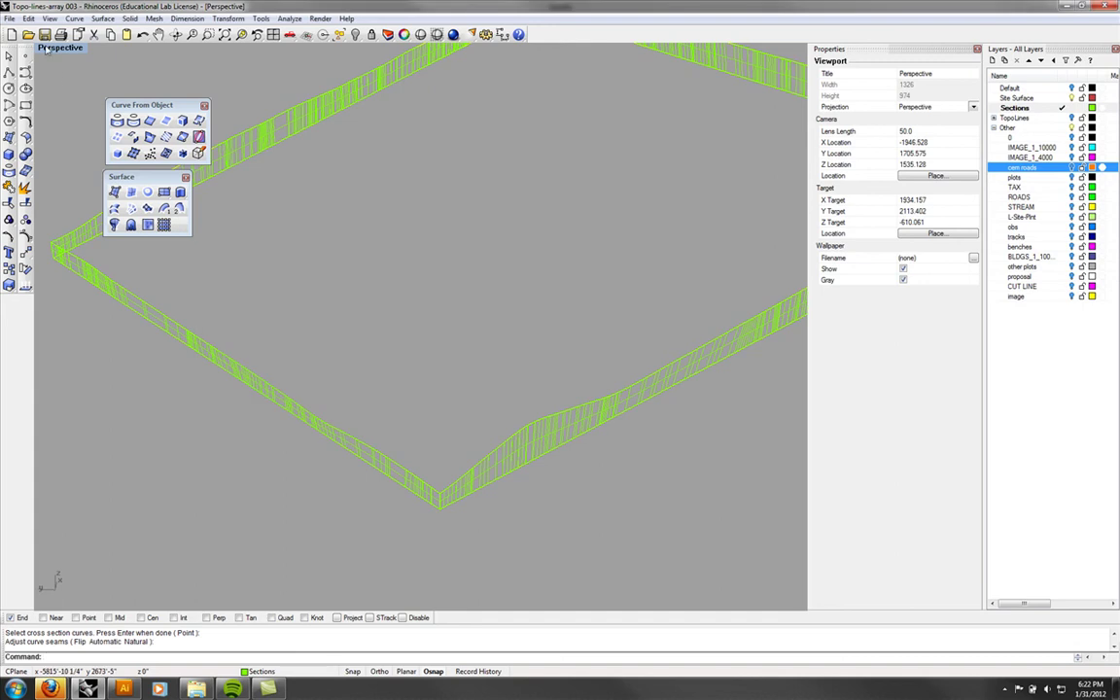
- Set the perspective view to Shaded and orbit out to see the whole swept band
click(60, 47)
click(65, 91)
right_drag(489, 398, 546, 370)
scroll(569, 364, down, 3)
- Select the swept side band from the overlapping objects and hide it
right_drag(547, 313, 457, 318)
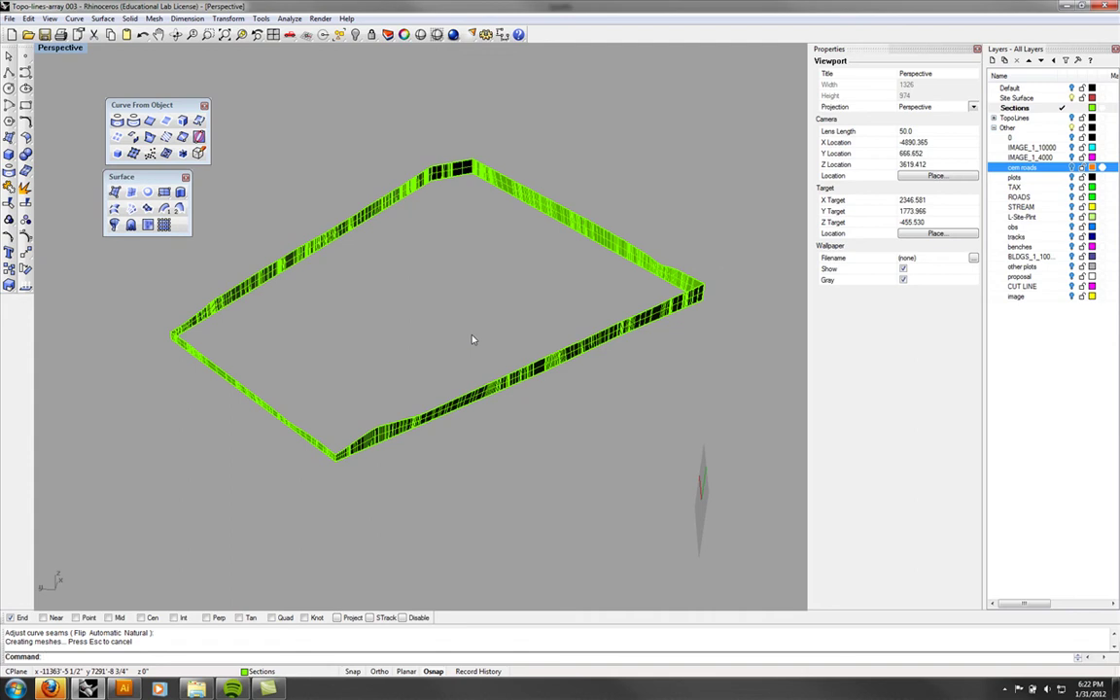
click(502, 385)
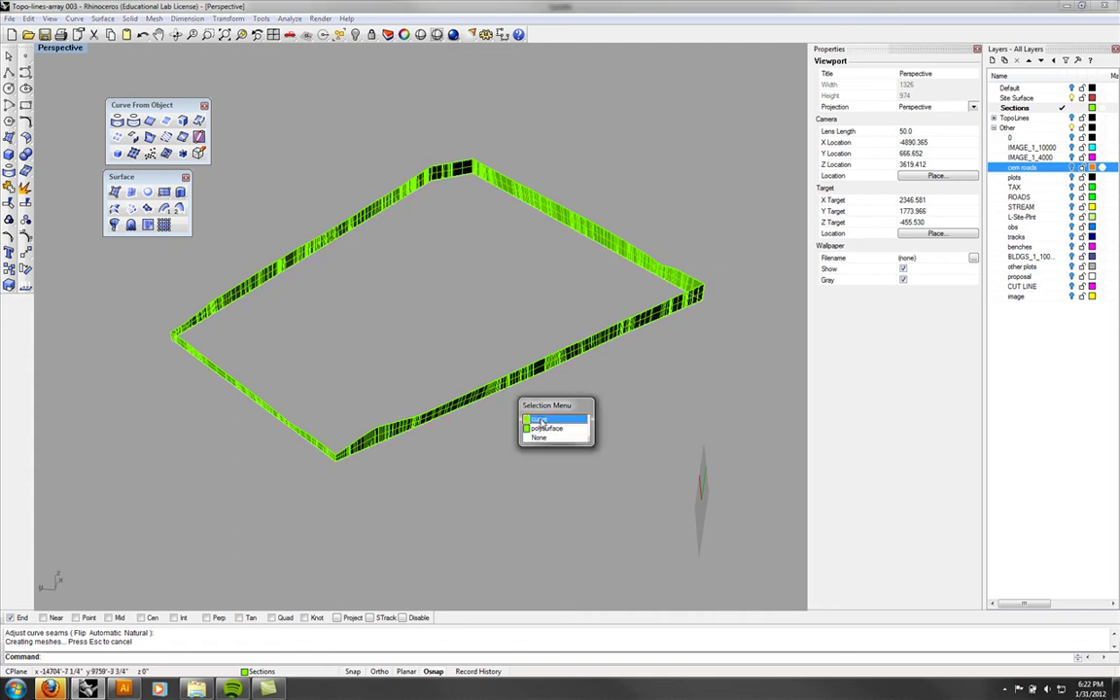
click(542, 420)
right_drag(520, 424, 549, 268)
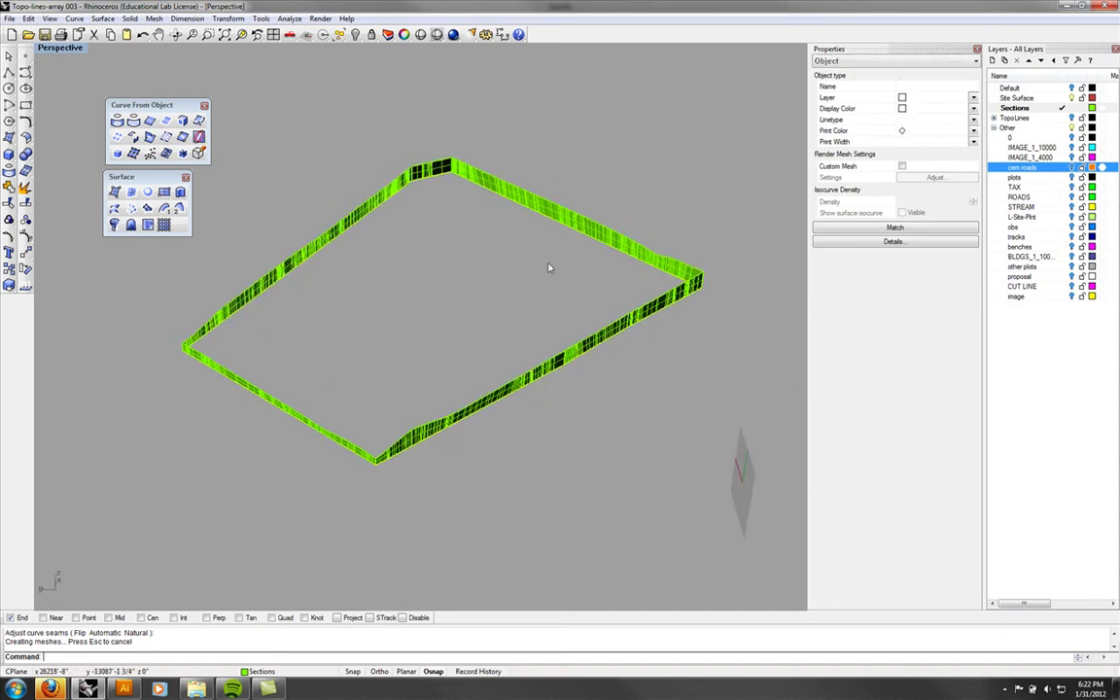
key(ctrl+h)
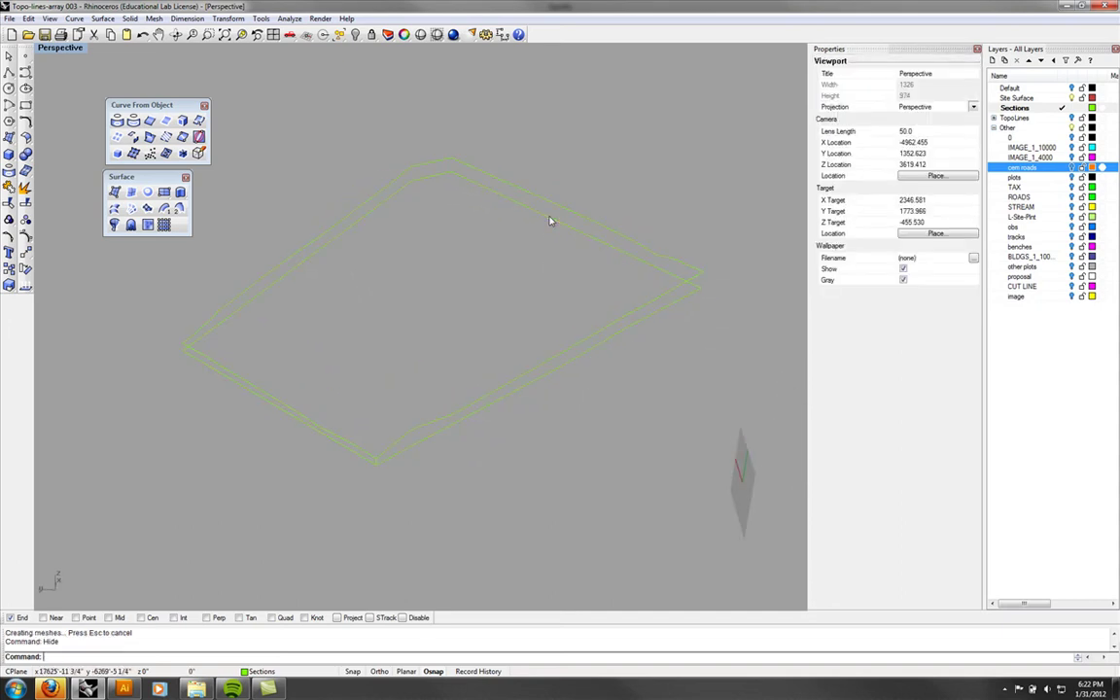
- Hide the upper outline curve and select the remaining bottom outline
click(660, 303)
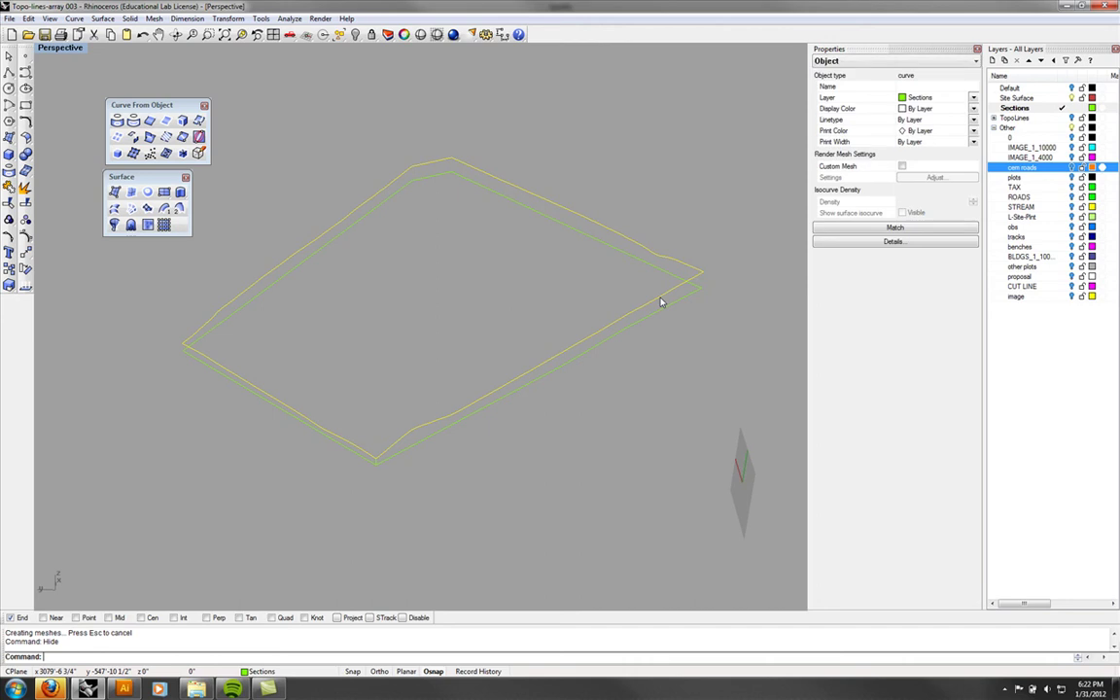
key(ctrl+h)
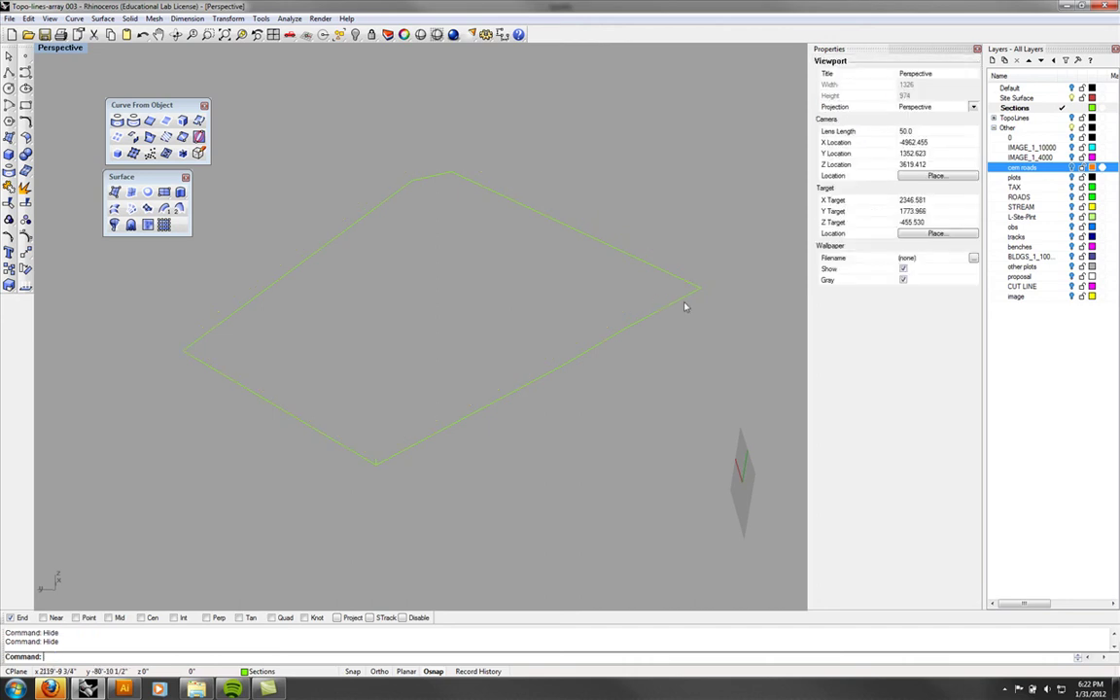
click(685, 306)
right_drag(684, 308, 606, 312)
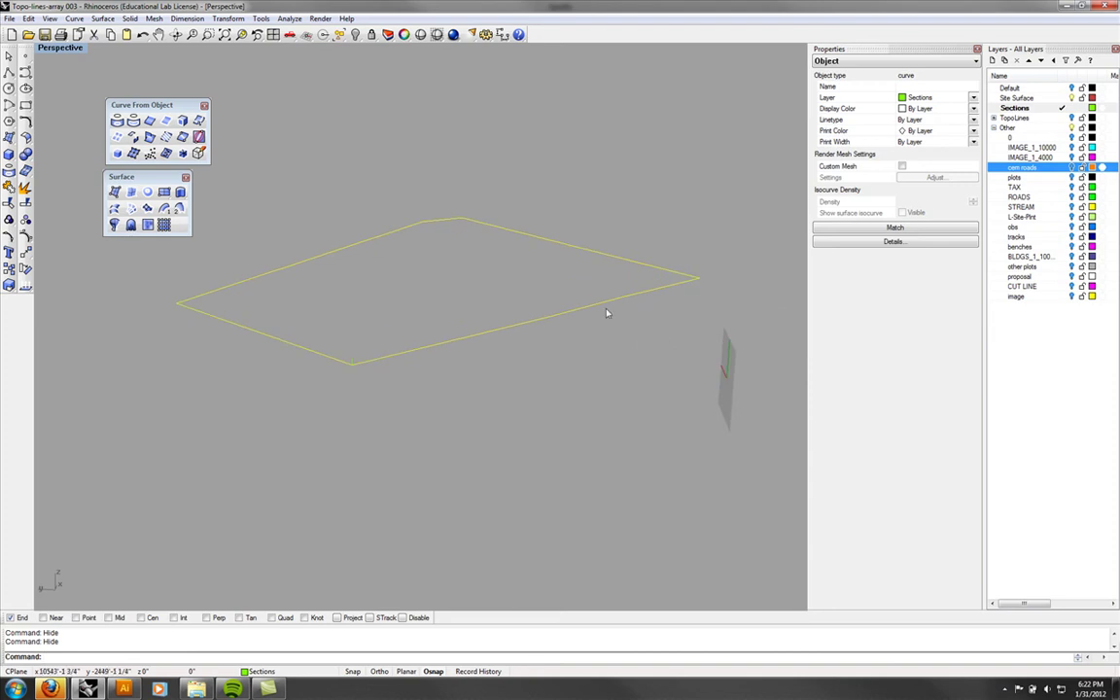
- Make a planar bottom surface from the lower outline, then Show all hidden objects and inspect
click(146, 193)
right_drag(407, 377, 579, 441)
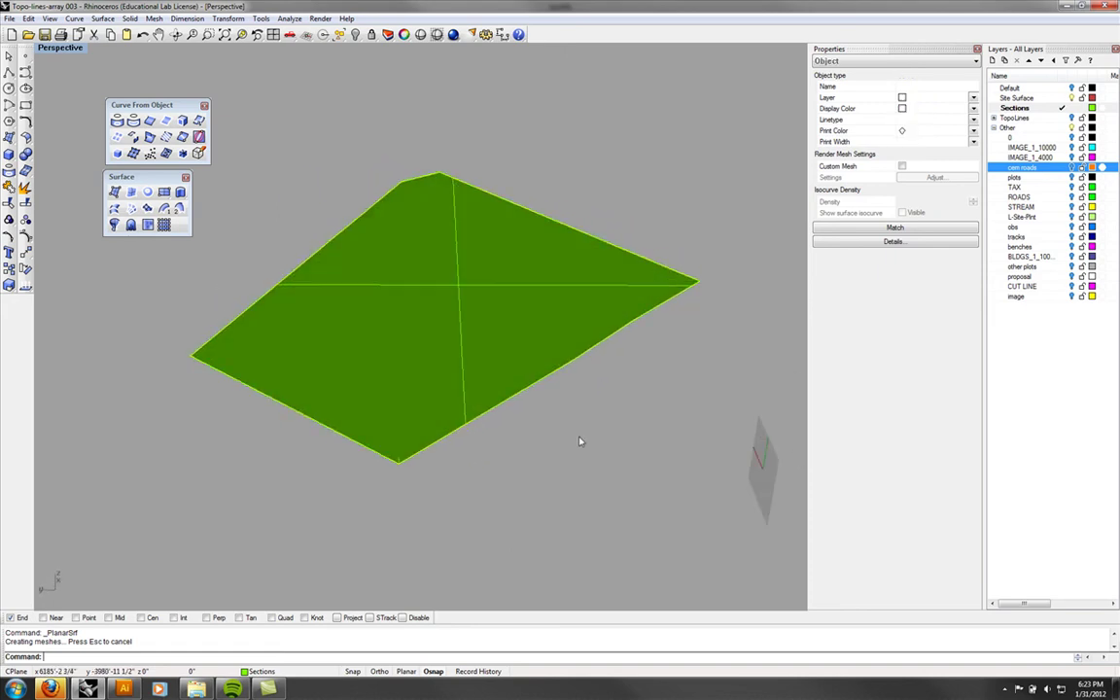
key(Return)
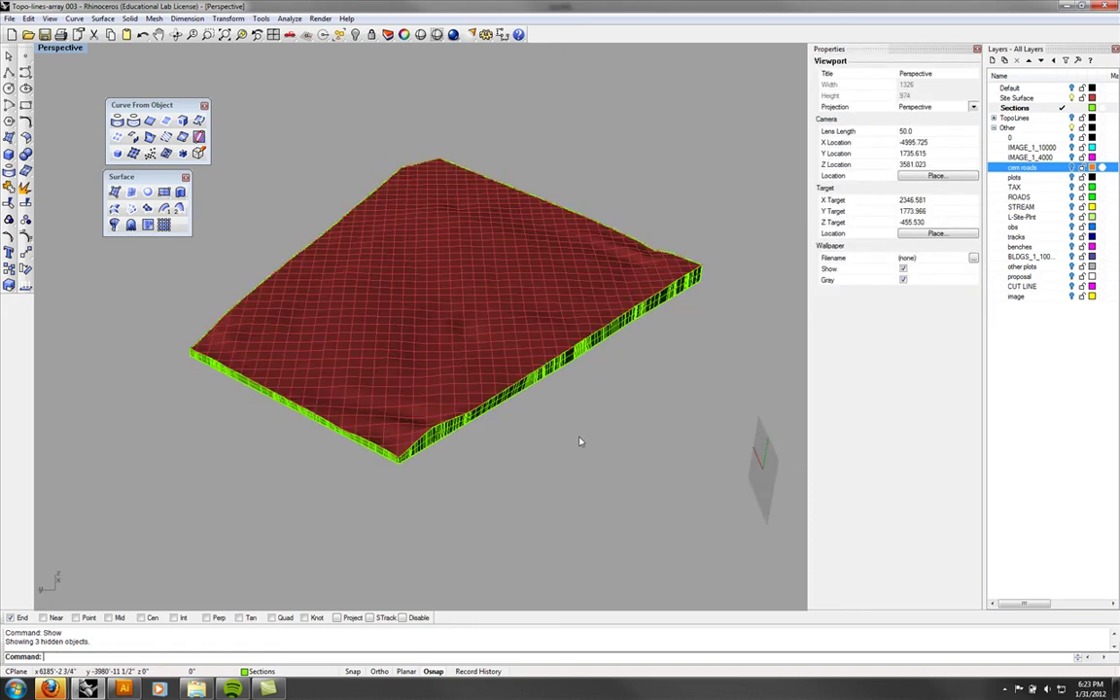
right_drag(580, 444, 450, 243)
click(450, 243)
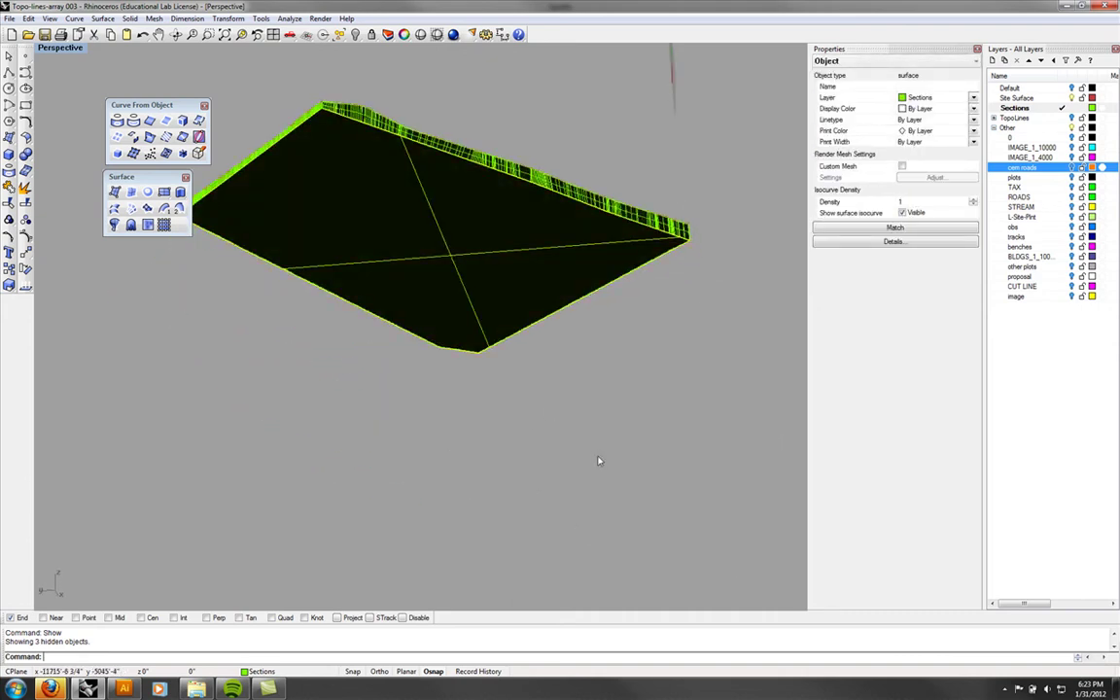
right_drag(520, 382, 513, 471)
click(534, 532)
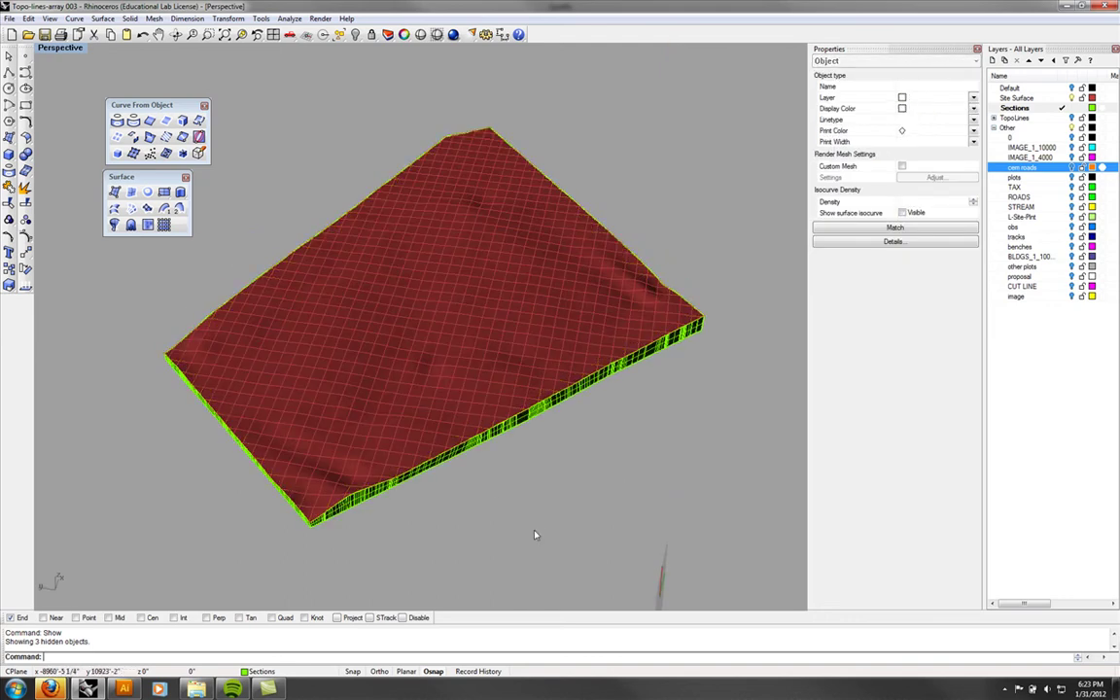
right_drag(534, 533, 561, 519)
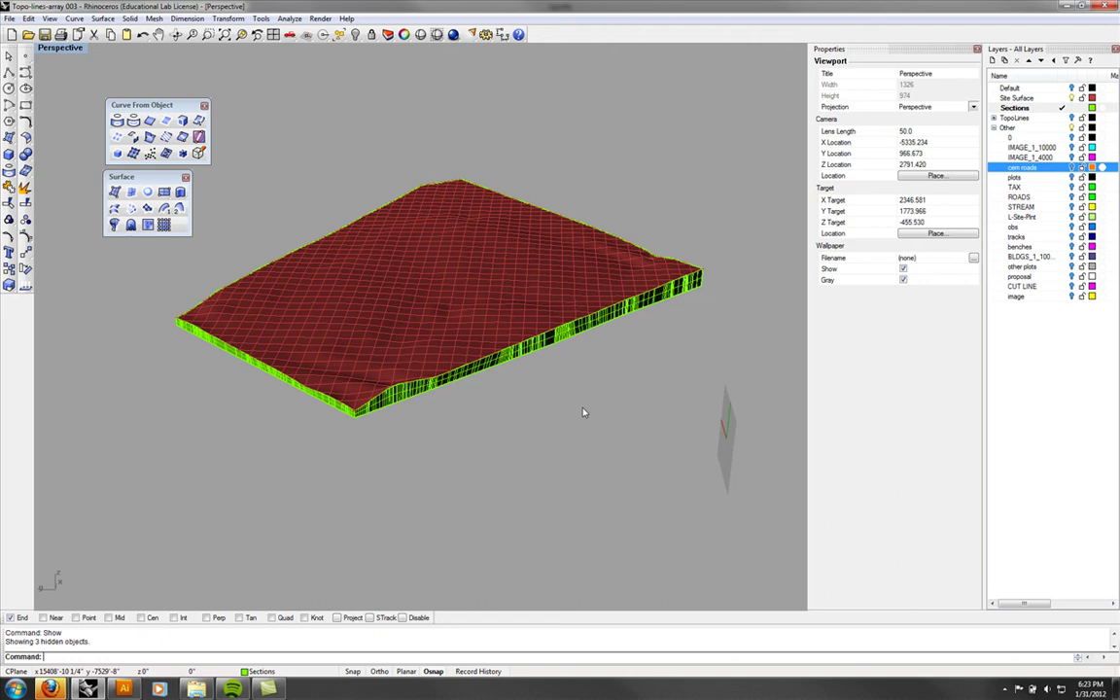
- Window-select the terrain top, sides and bottom and Join them into one polysurface
drag(584, 473, 163, 347)
drag(111, 298, 114, 303)
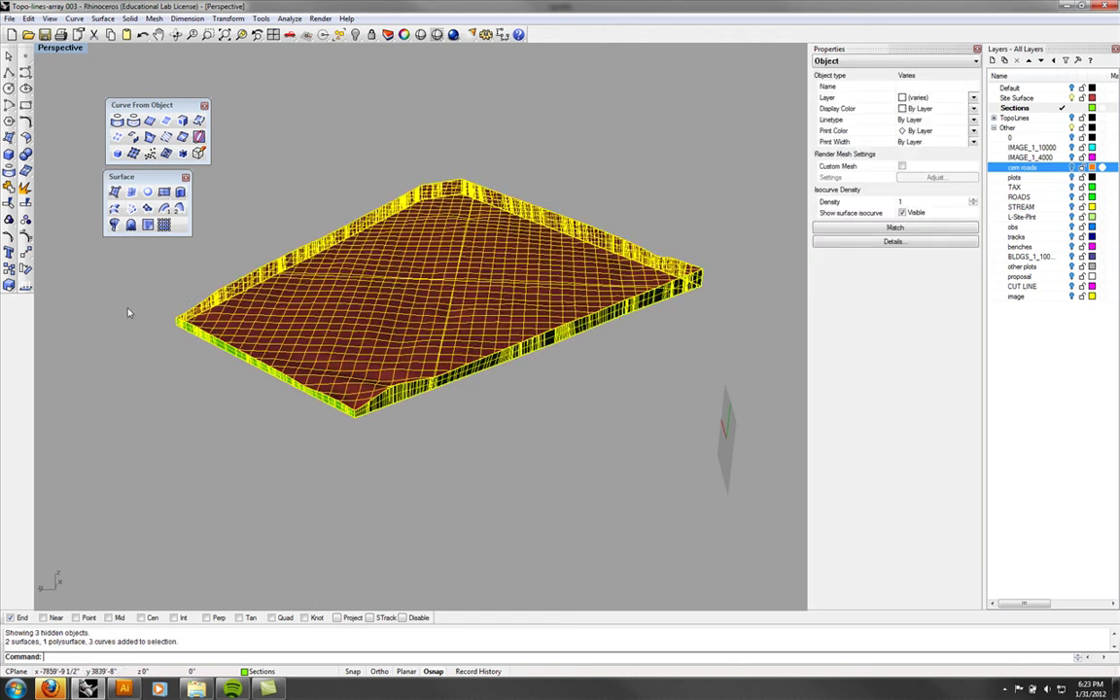
key(Return)
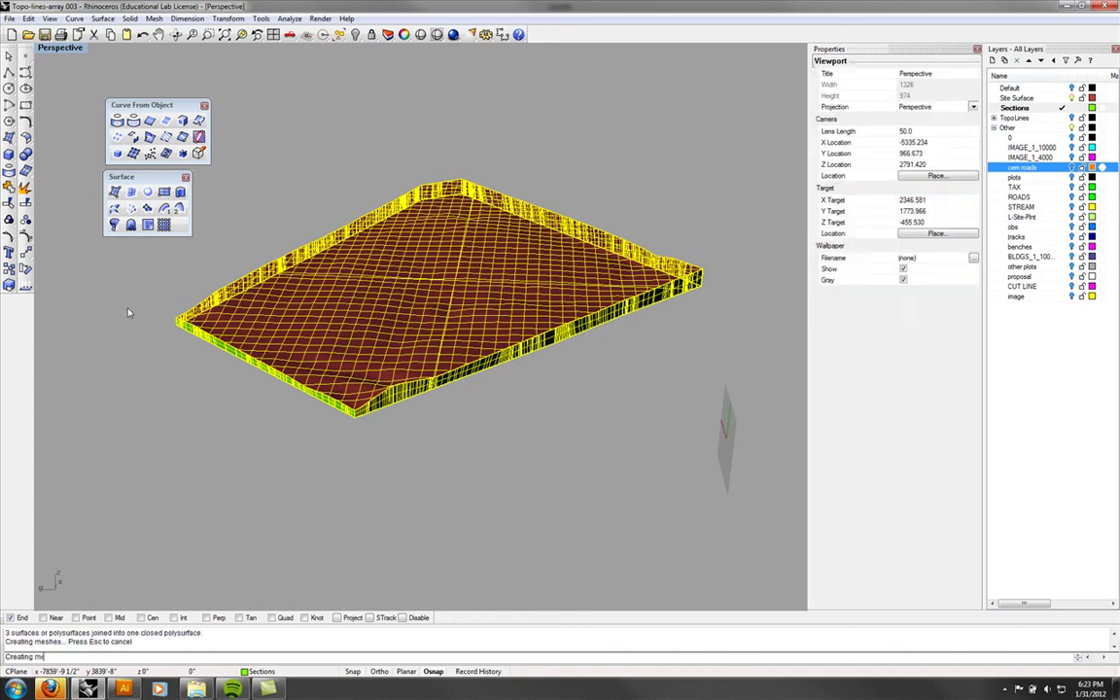
click(127, 312)
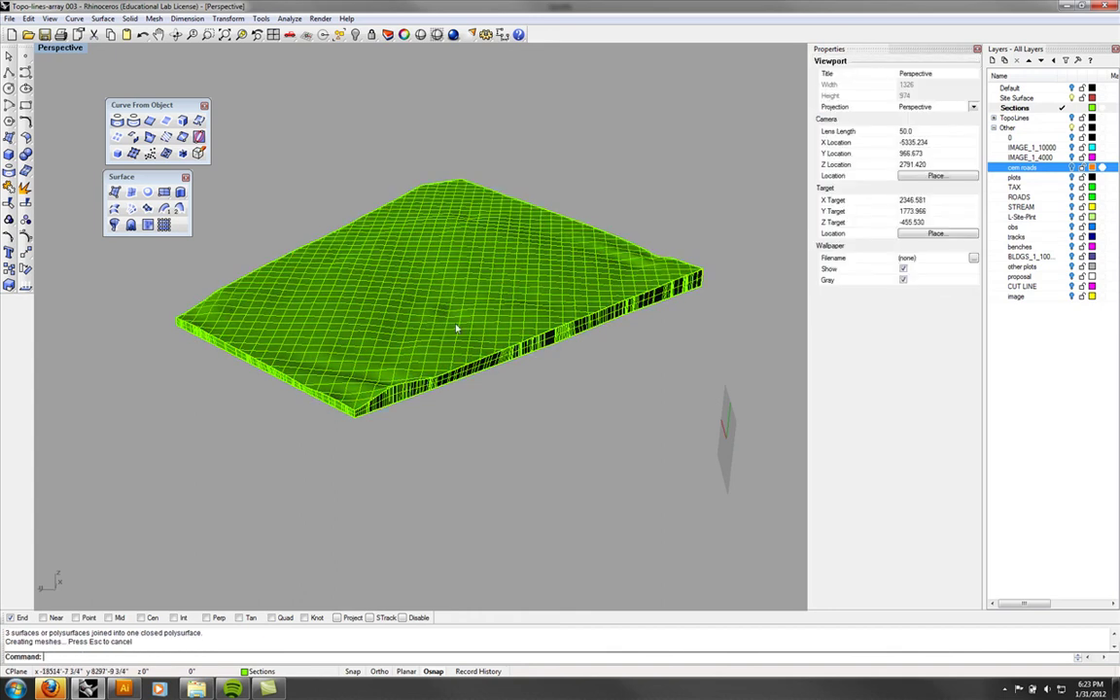
- Check the joined object's Details to confirm it is a closed solid polysurface
click(457, 328)
right_drag(473, 428, 500, 429)
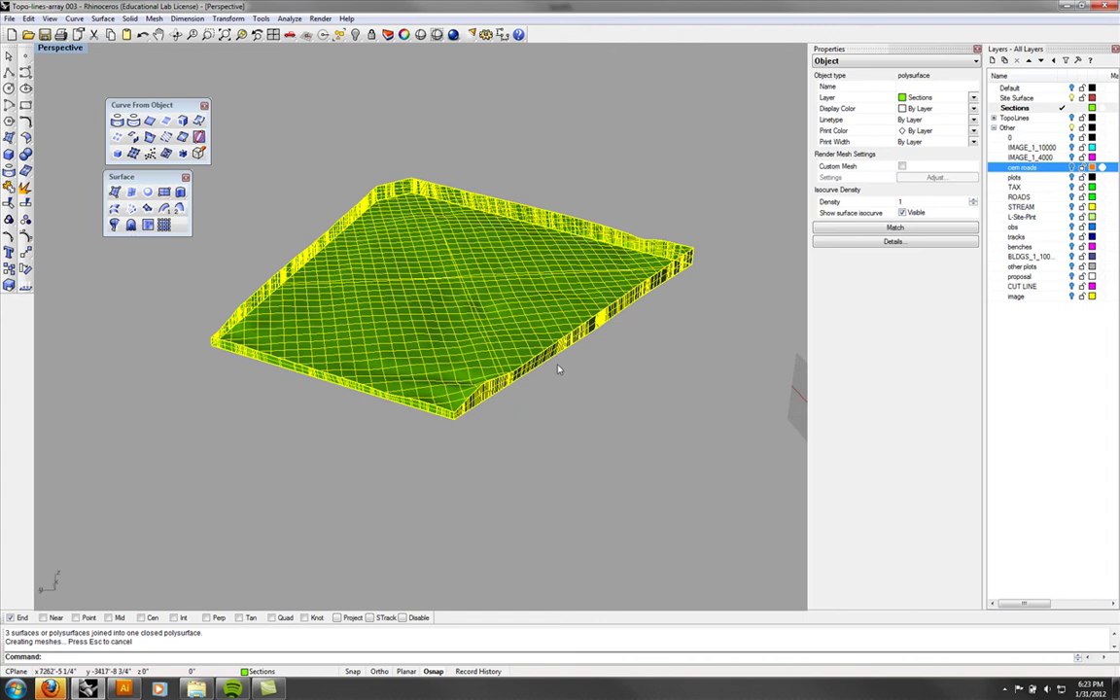
click(893, 241)
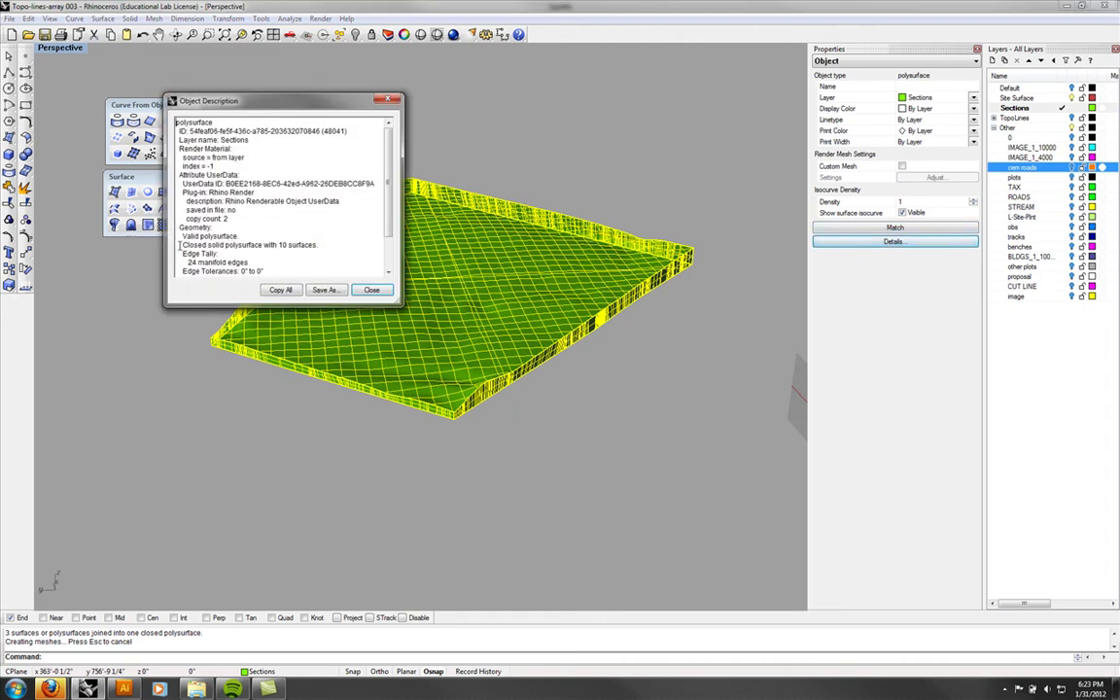
drag(180, 245, 263, 244)
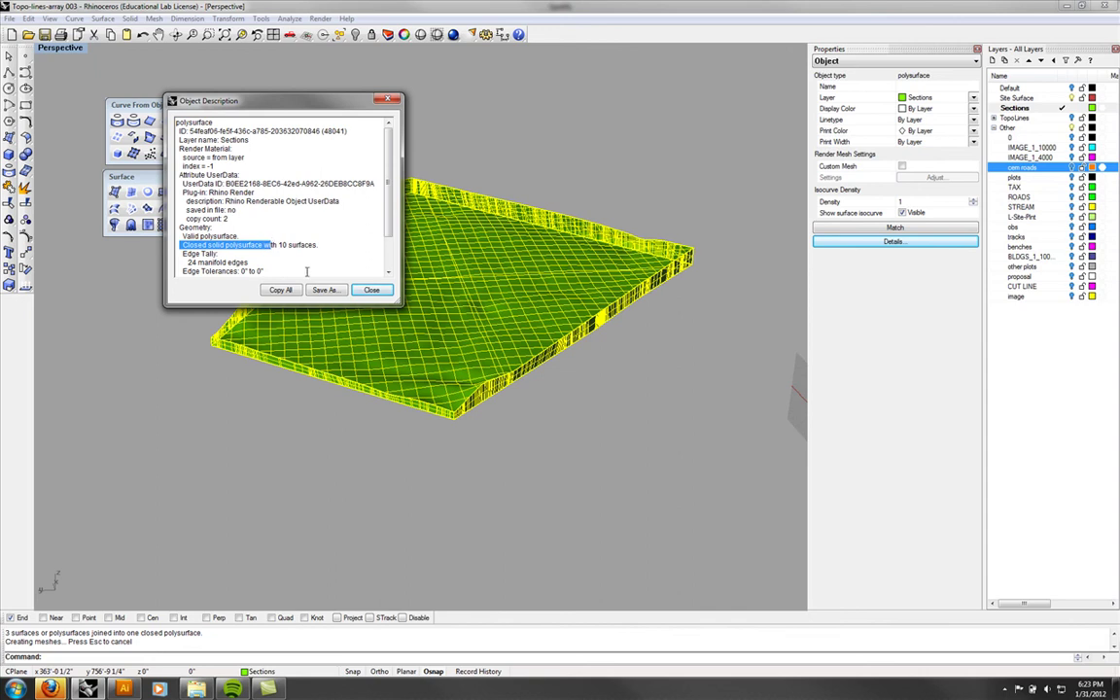
click(370, 289)
key(Escape)
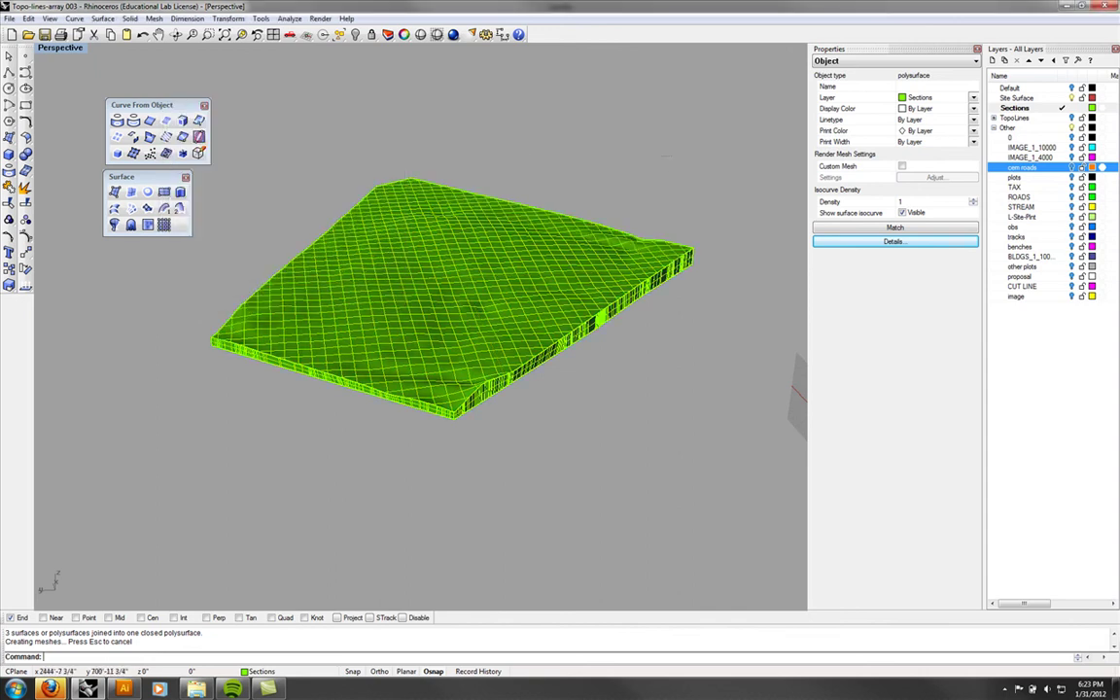
right_drag(663, 175, 544, 210)
- Cut a section line across the terrain solid, then undo it and cancel the command
click(525, 250)
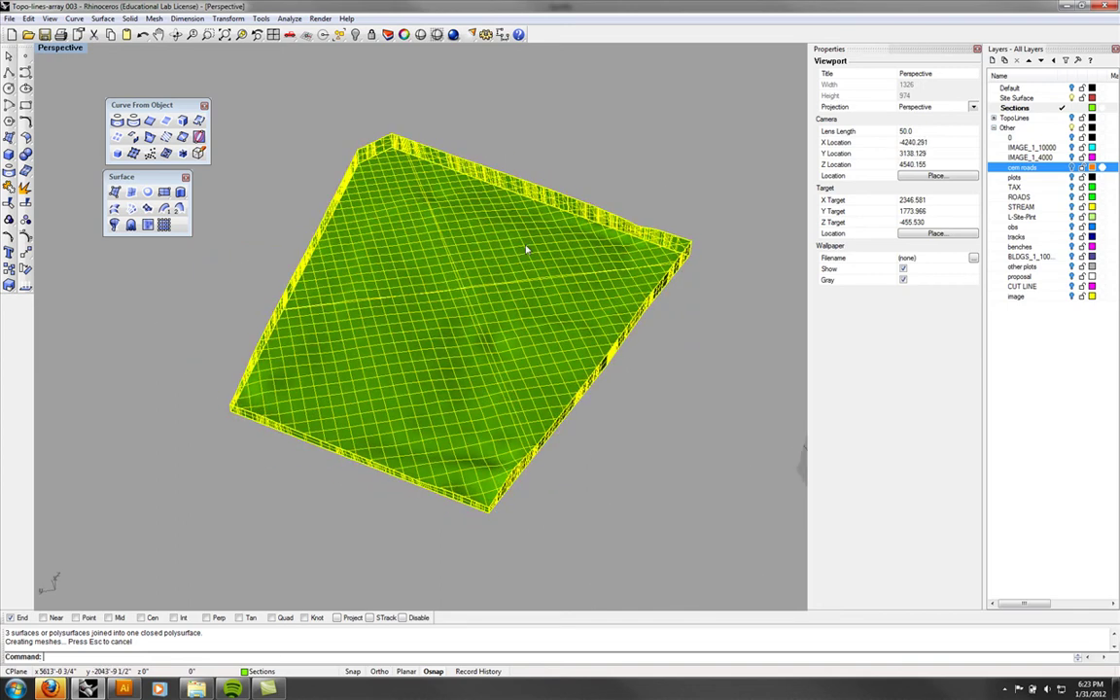
key(Return)
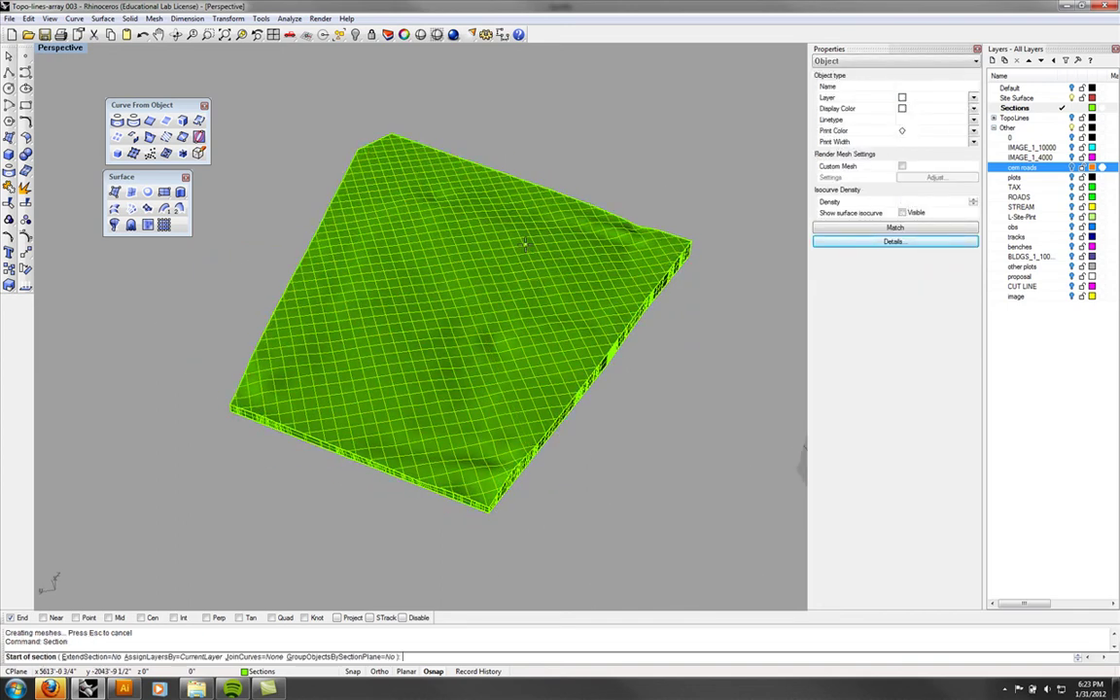
click(595, 100)
click(330, 510)
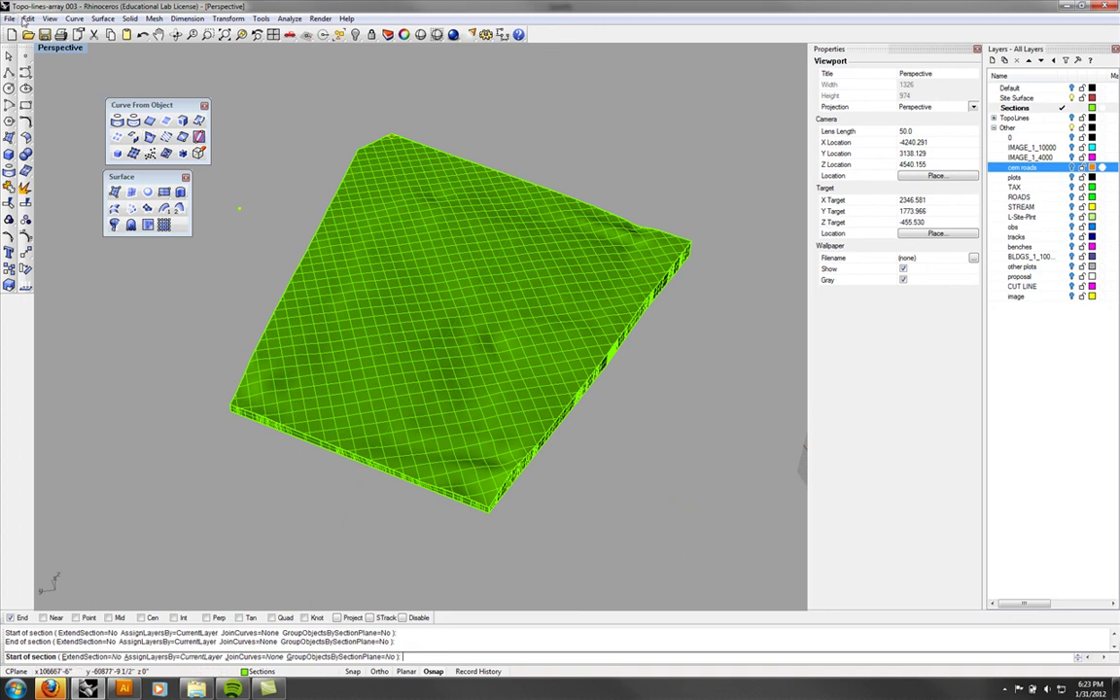
click(28, 19)
click(49, 34)
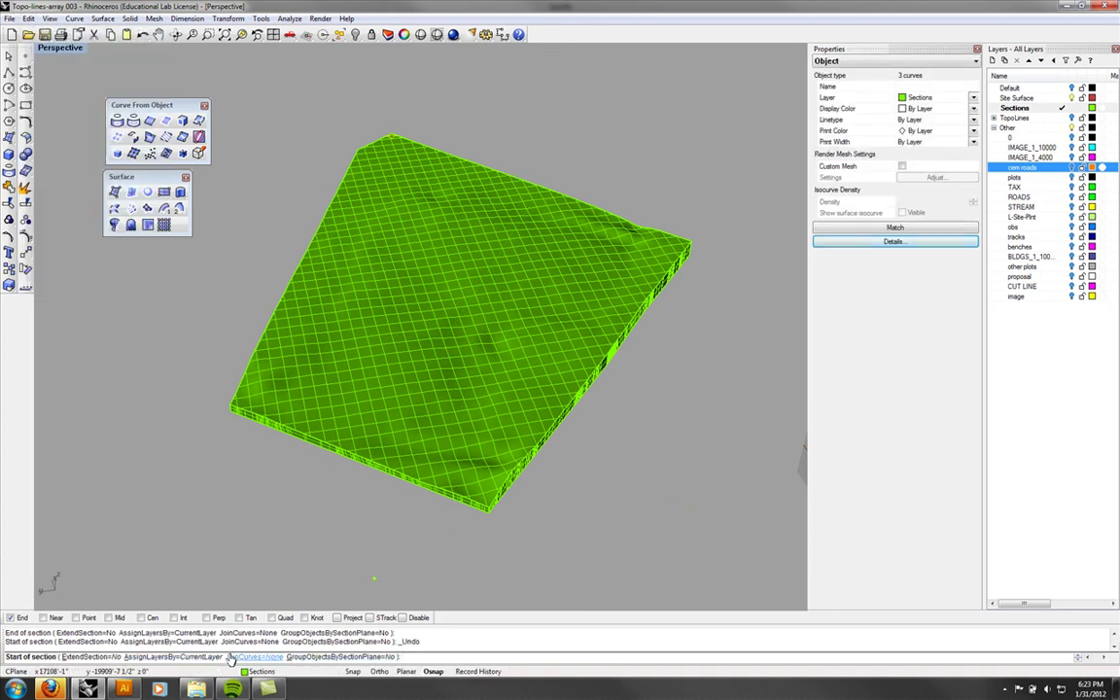
key(Escape)
key(Escape)
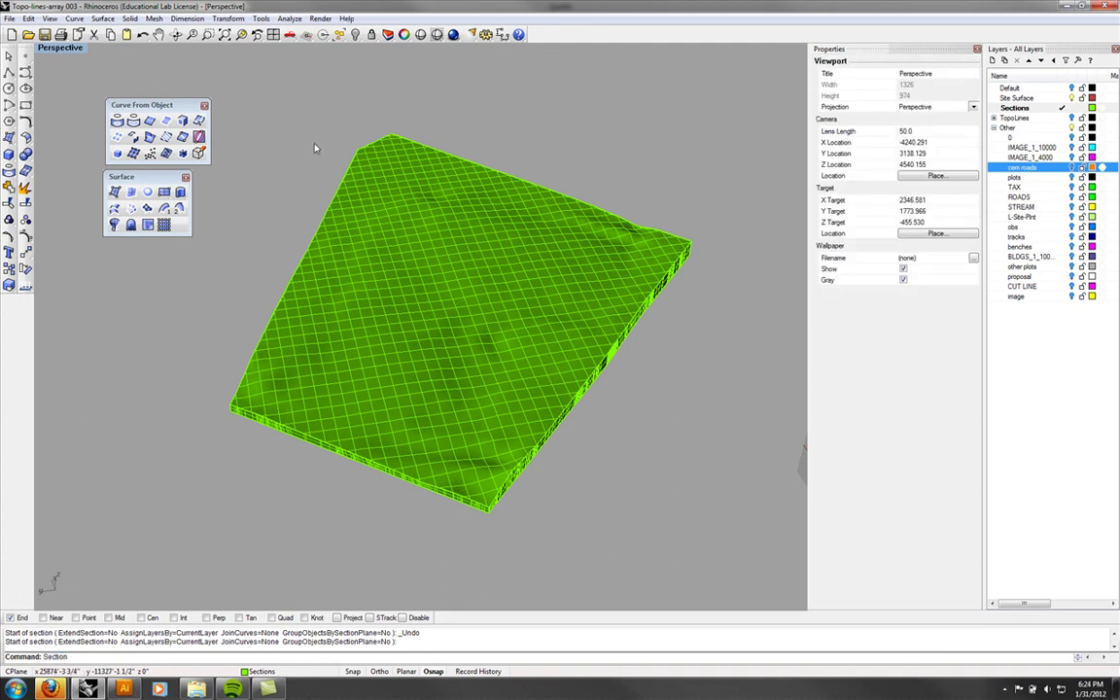
- Run Section on the terrain slab again along a new diagonal cutting line
key(Return)
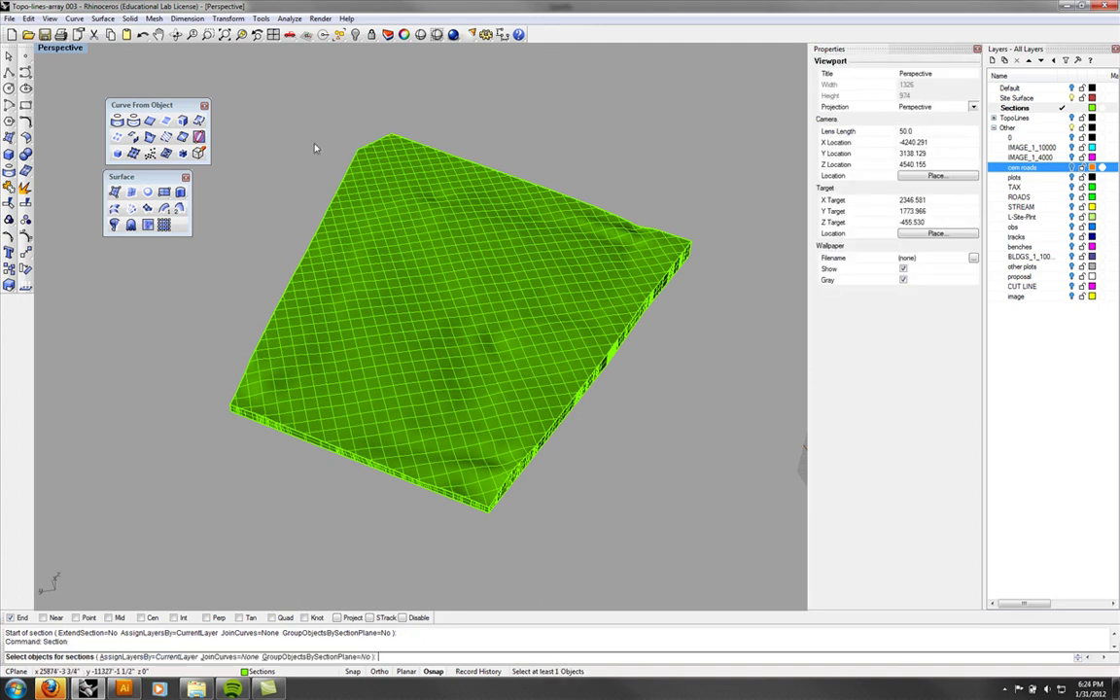
click(463, 352)
key(Return)
click(583, 125)
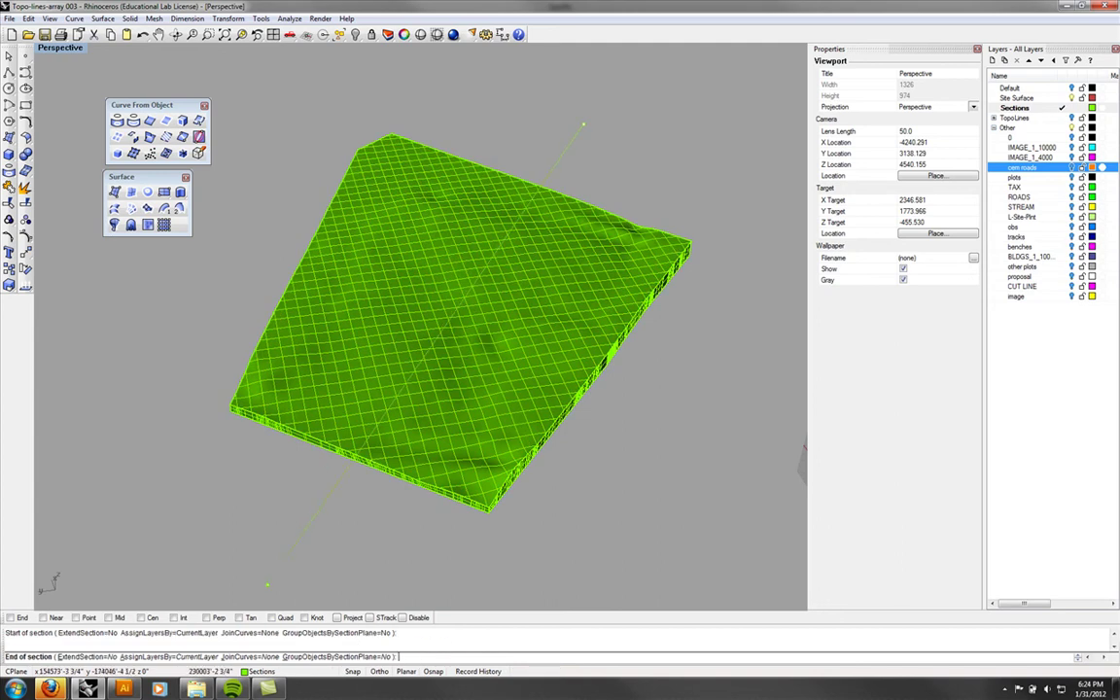
click(276, 561)
right_drag(632, 505, 587, 463)
- Draw a new section line across the slab in Top view
key(ctrl+F1)
scroll(607, 375, down, 2)
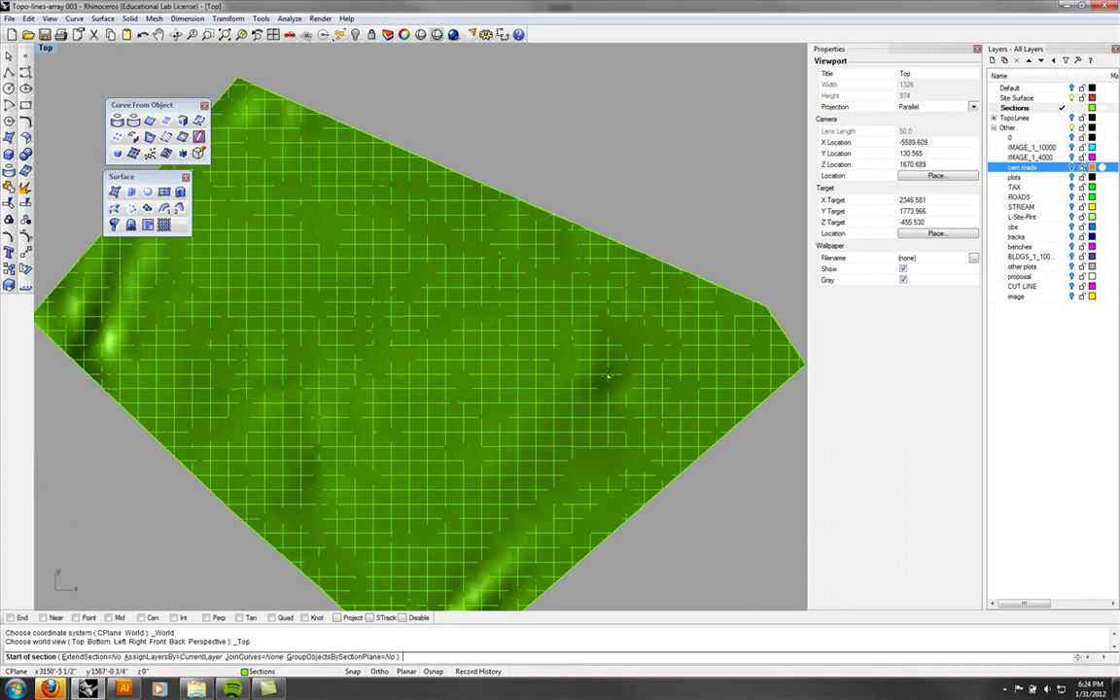
scroll(601, 367, down, 3)
click(350, 261)
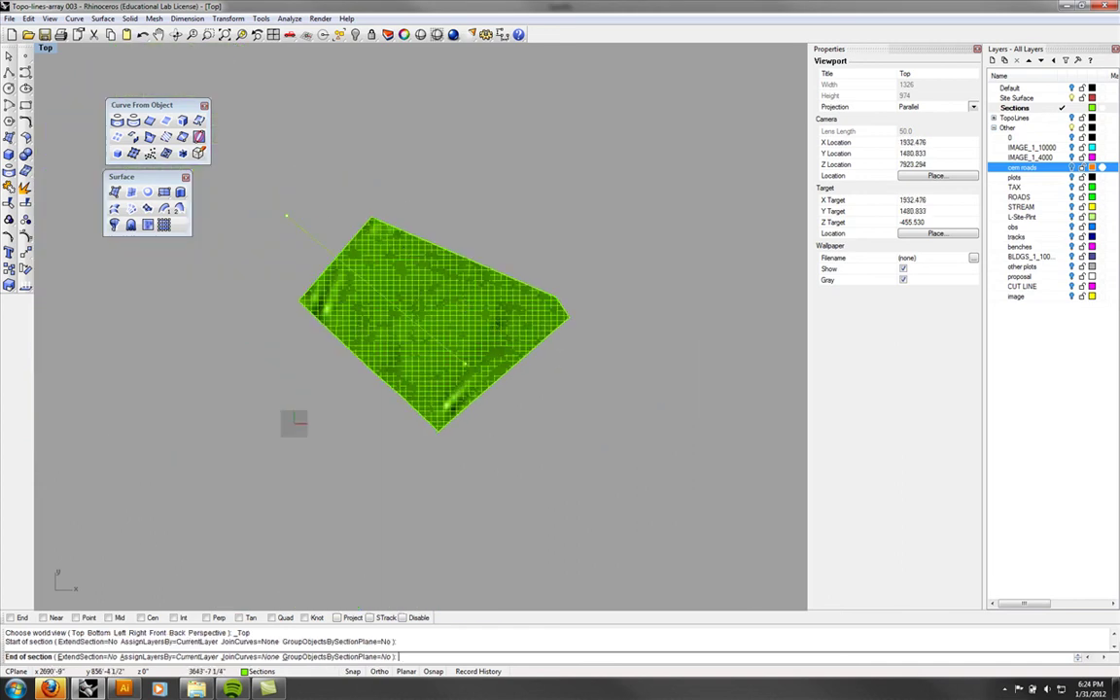
click(574, 439)
- Return the viewport to Perspective, orbit around the slab, and end the Section command
click(44, 49)
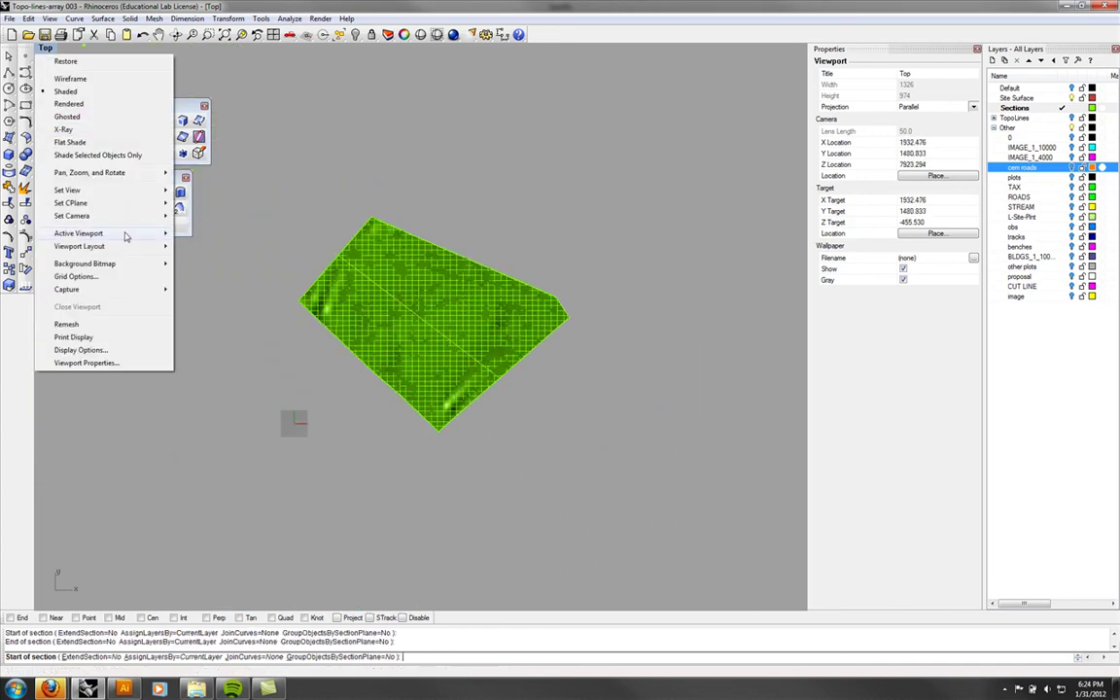
mouse_move(87, 183)
click(199, 256)
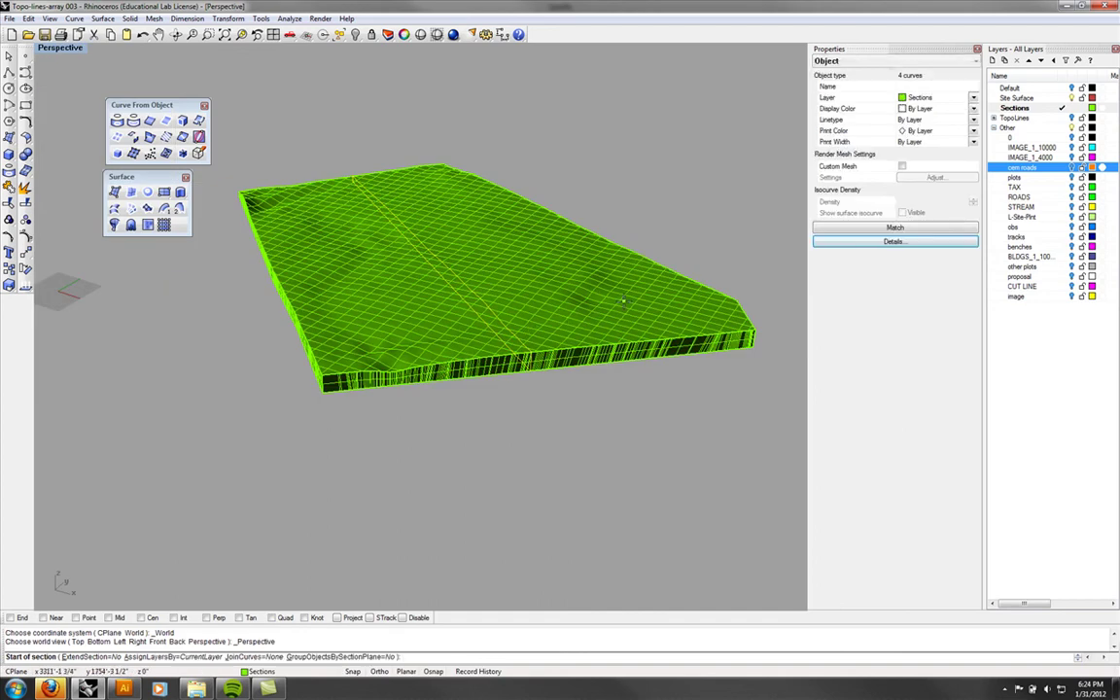
right_drag(428, 299, 505, 320)
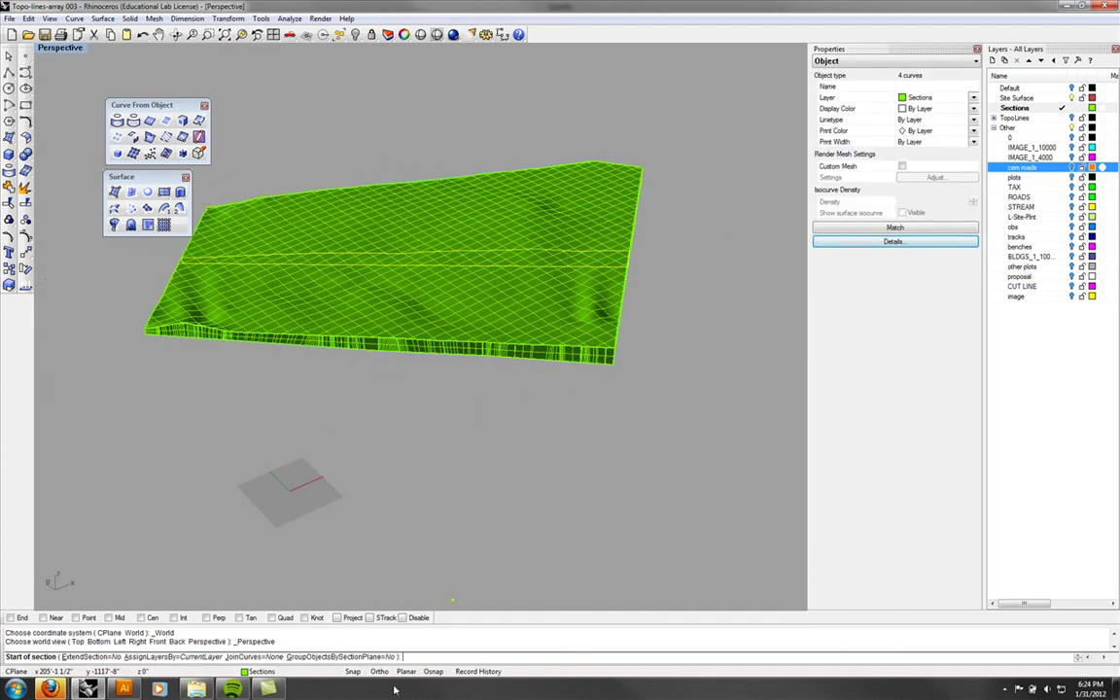
right_drag(500, 370, 576, 368)
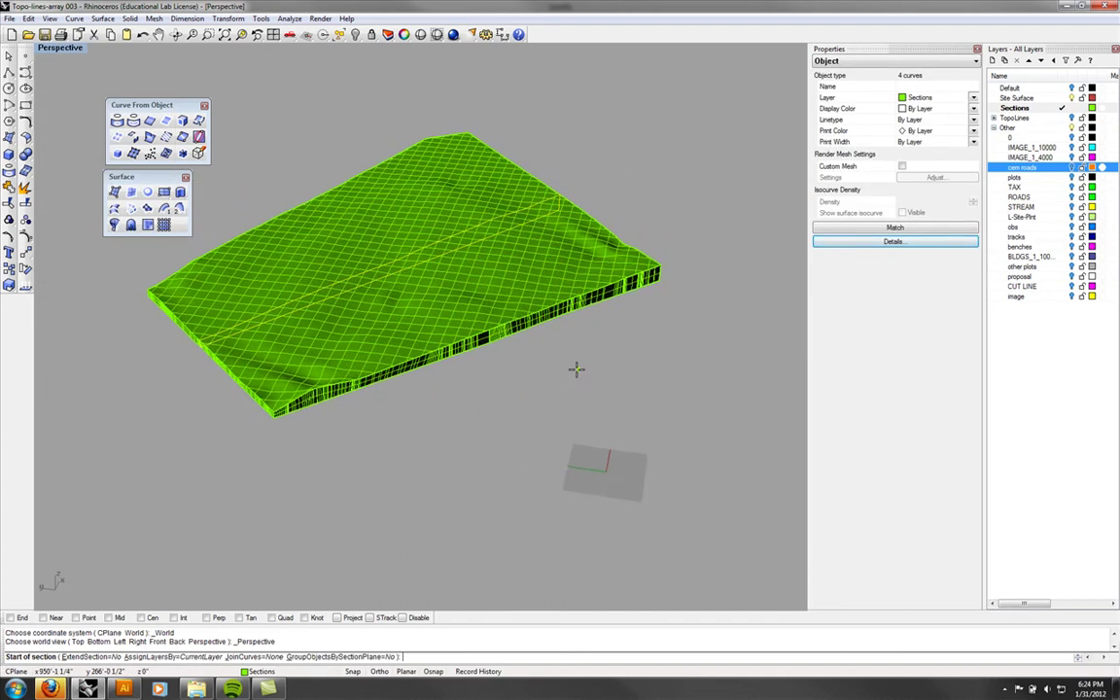
right_drag(426, 305, 528, 330)
click(528, 331)
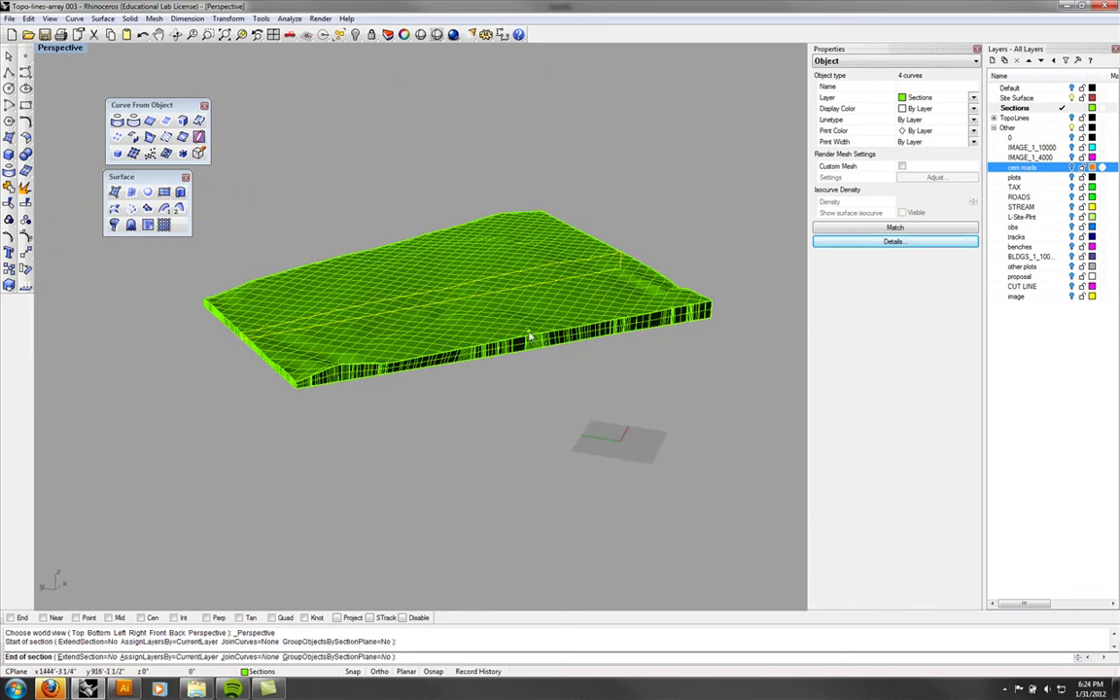
key(Return)
- Hide the terrain, delete one section curve, and orbit to inspect the remaining curve
click(530, 335)
text(Hide)
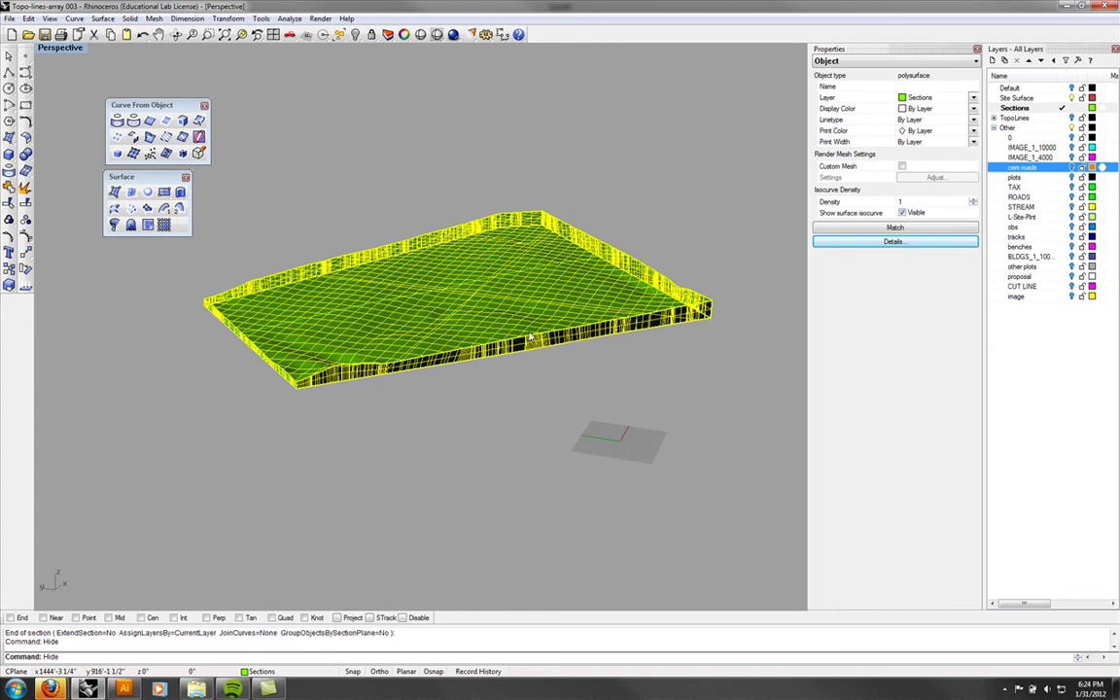
key(Return)
right_drag(530, 335, 550, 333)
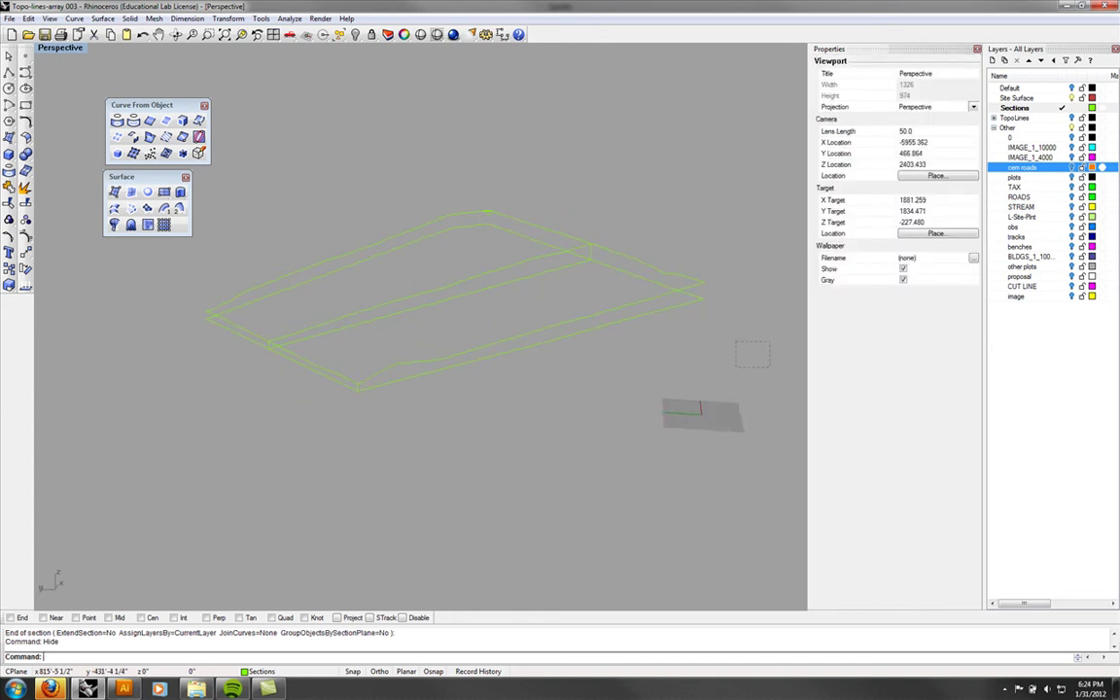
drag(680, 265, 678, 260)
key(Delete)
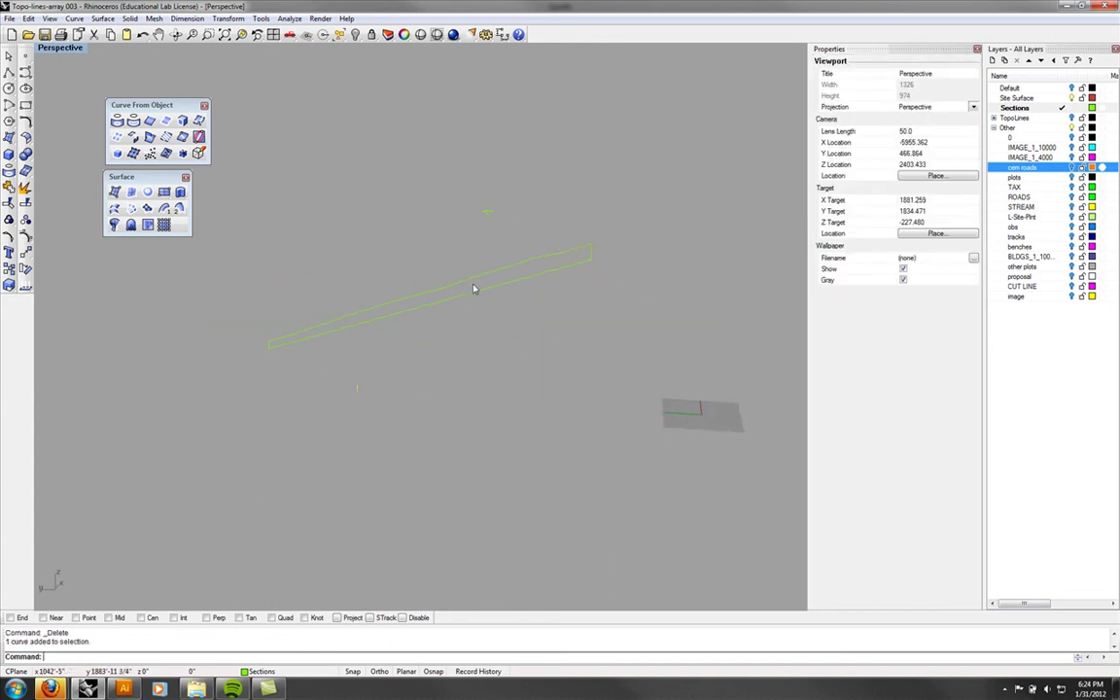
right_drag(550, 332, 687, 515)
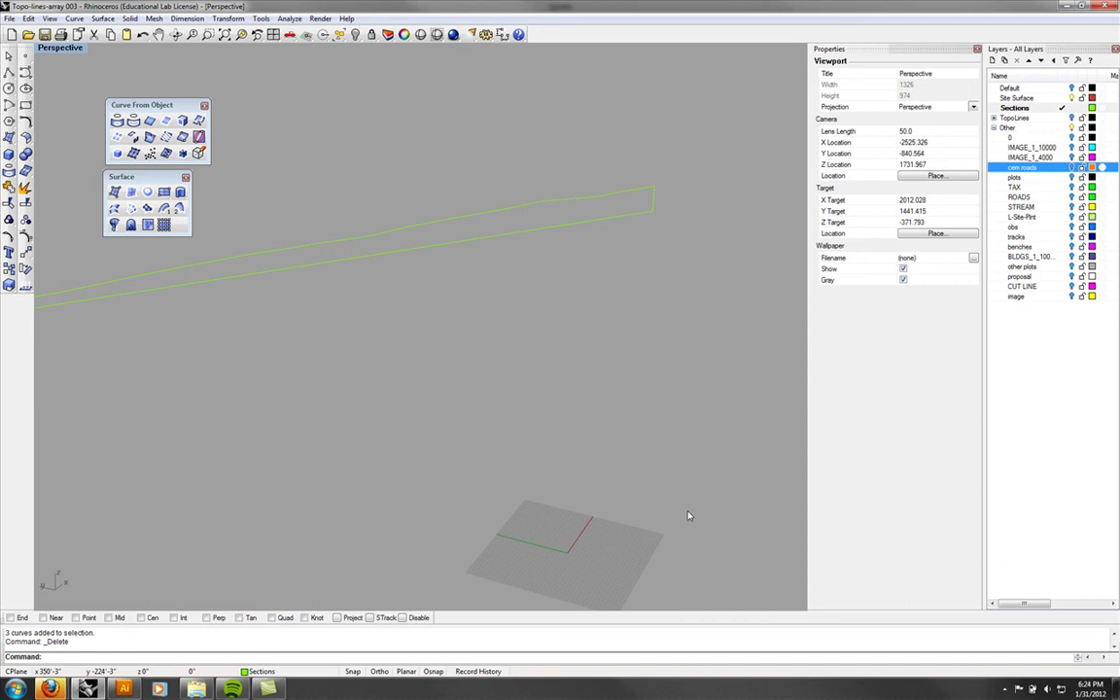
right_drag(384, 310, 424, 324)
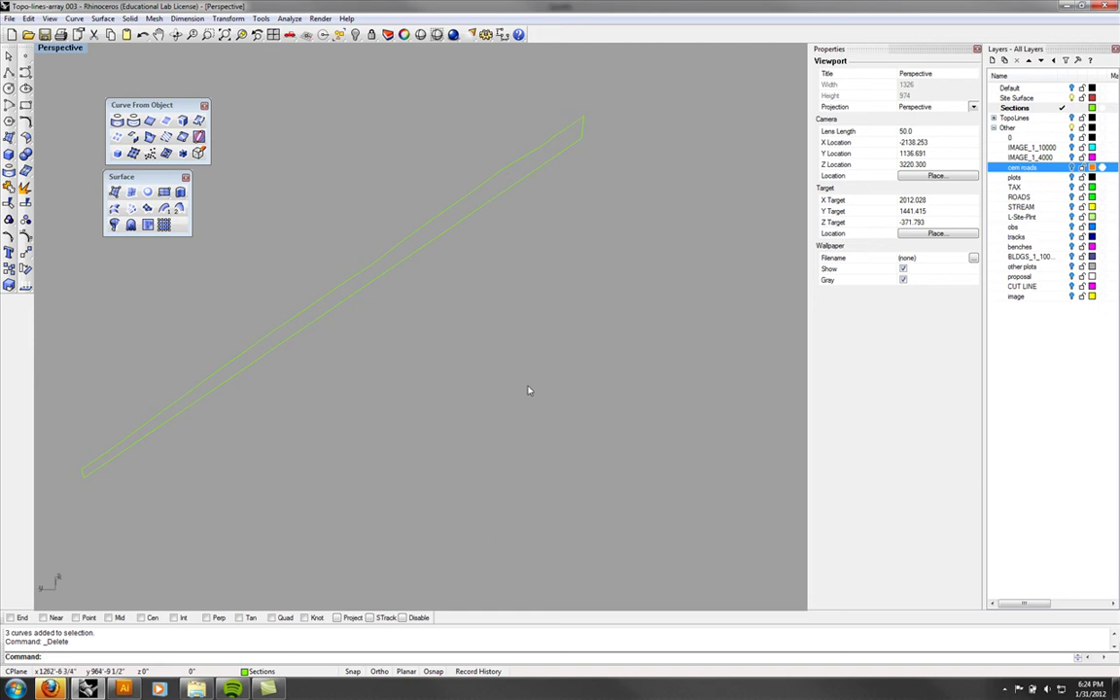
right_drag(527, 390, 619, 281)
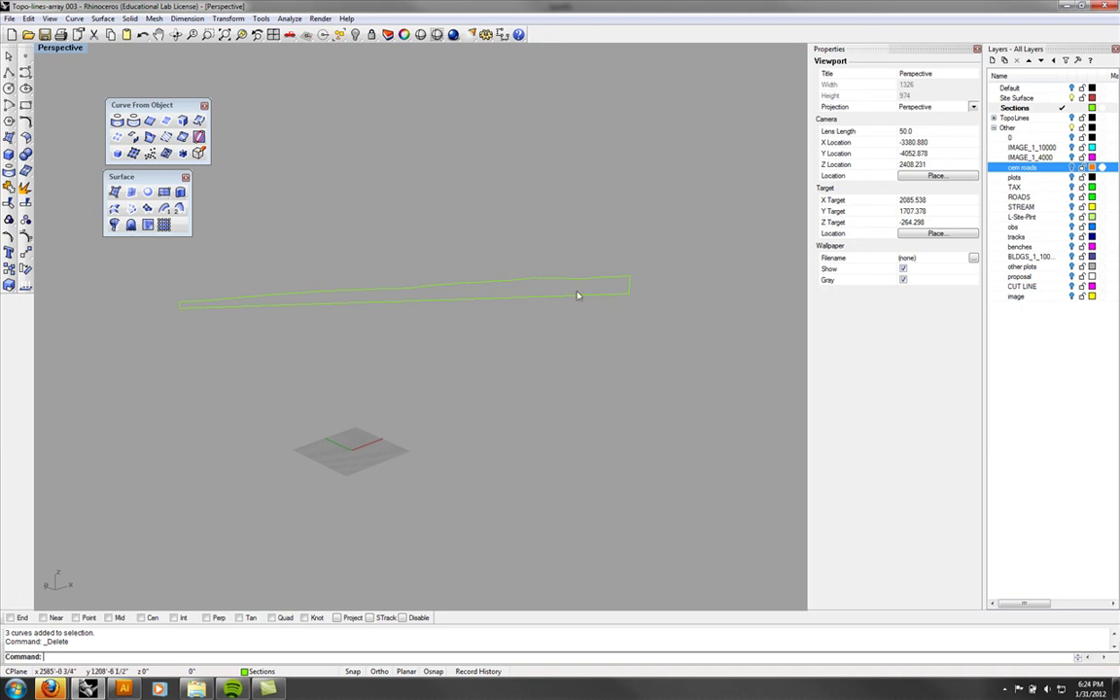
right_drag(504, 345, 558, 351)
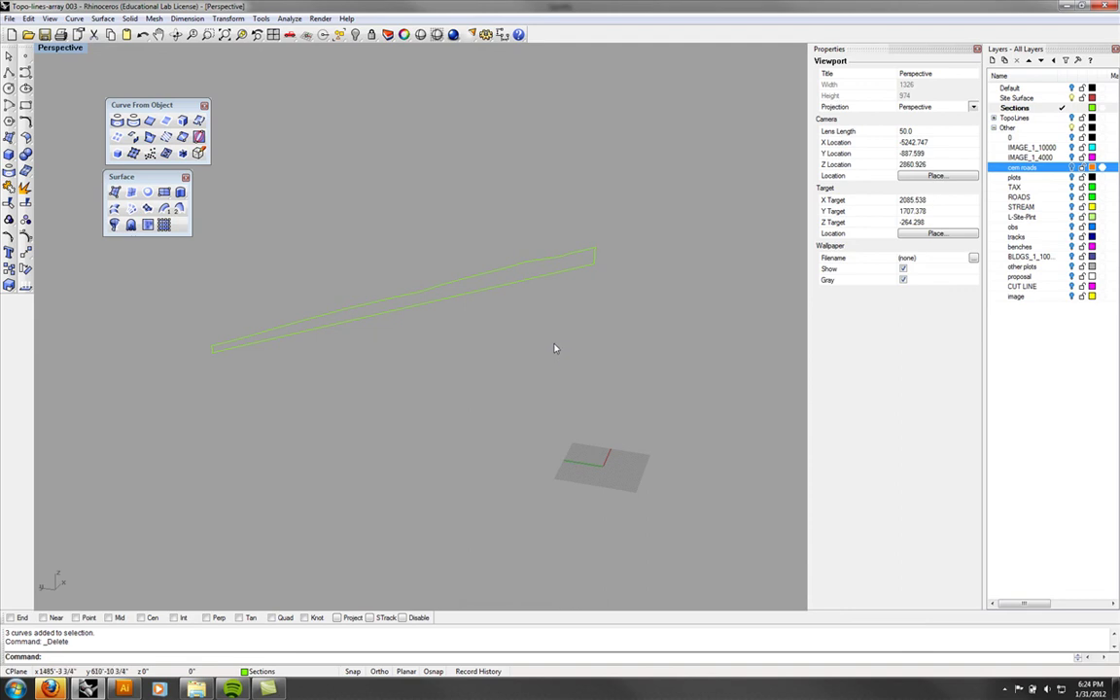
- Undo the curve deletion and the section cut, then select the terrain slab
key(ctrl+z)
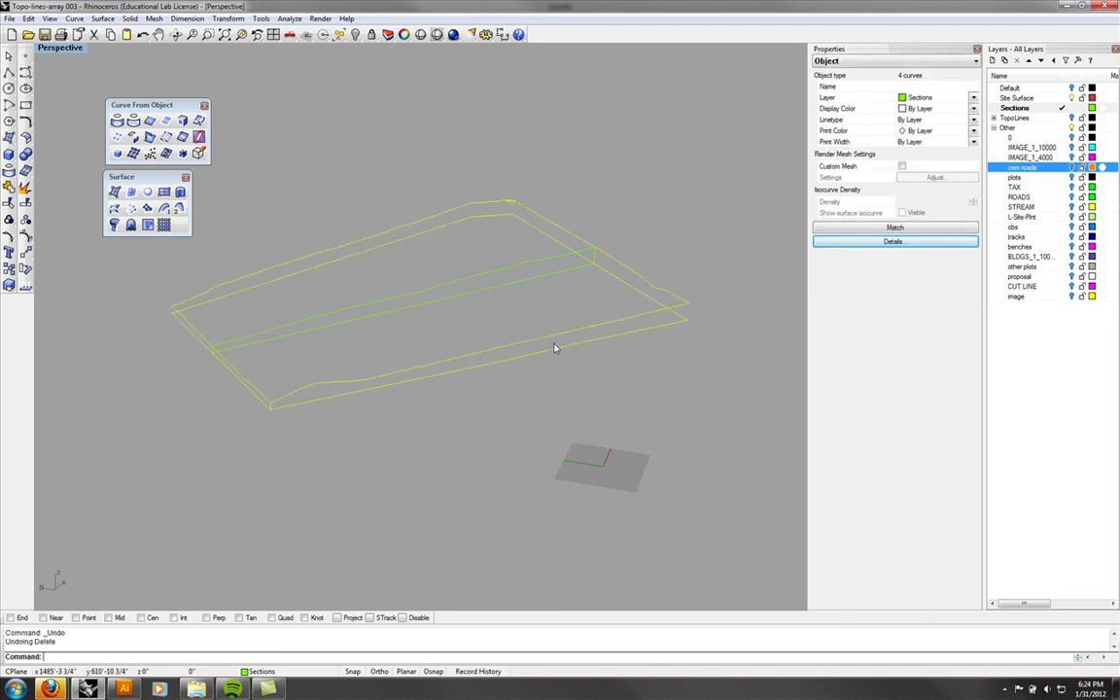
key(ctrl+z)
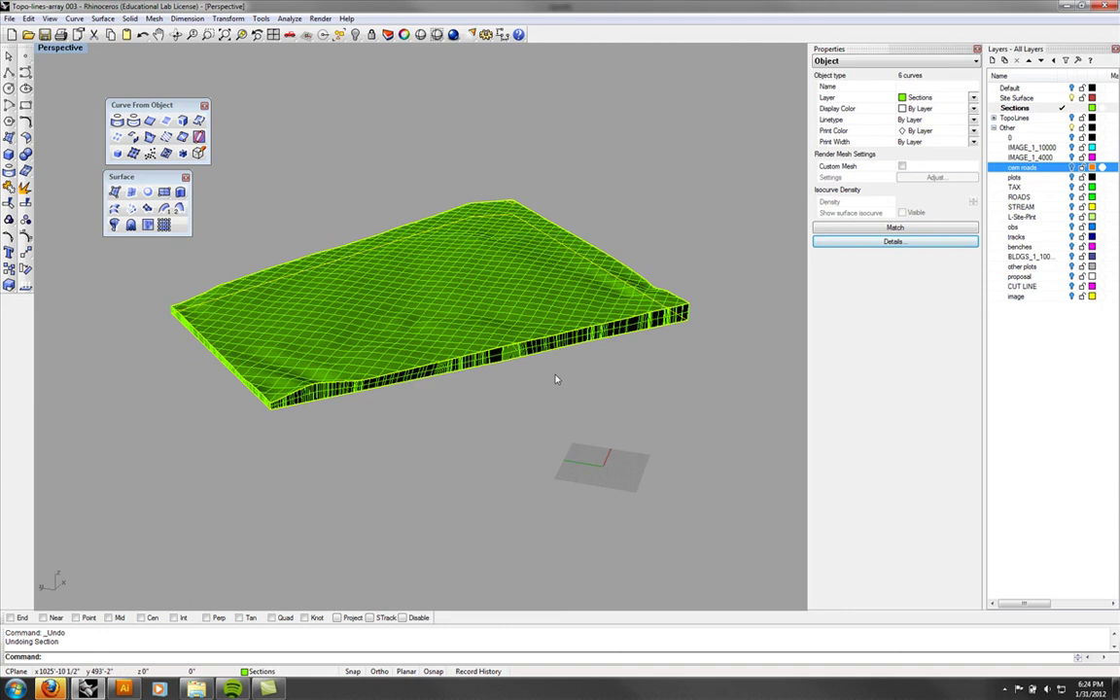
right_drag(555, 379, 553, 353)
click(505, 314)
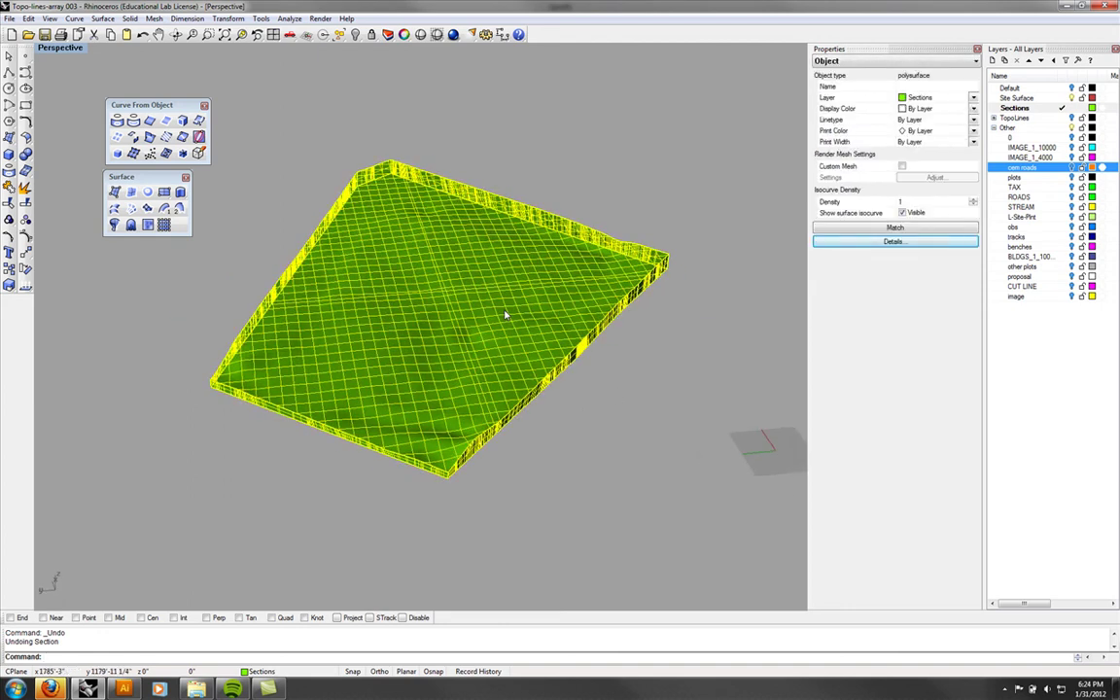
- Run Contour on the slab in Top view with base point, direction and 100 spacing
key(Return)
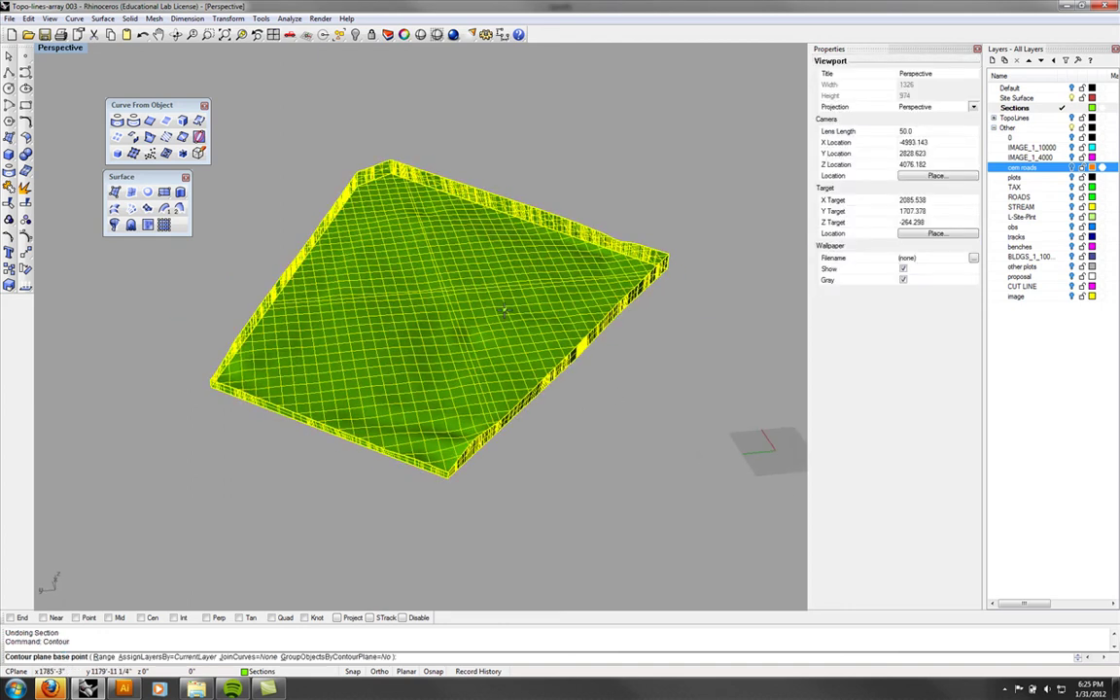
text(top)
key(Return)
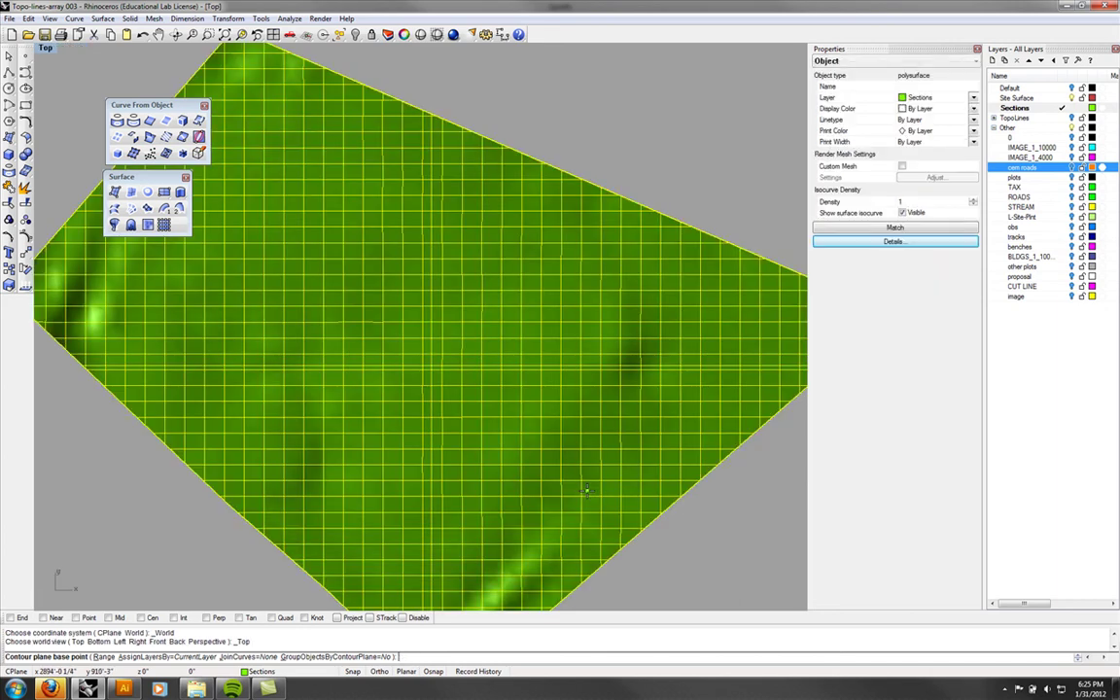
click(616, 521)
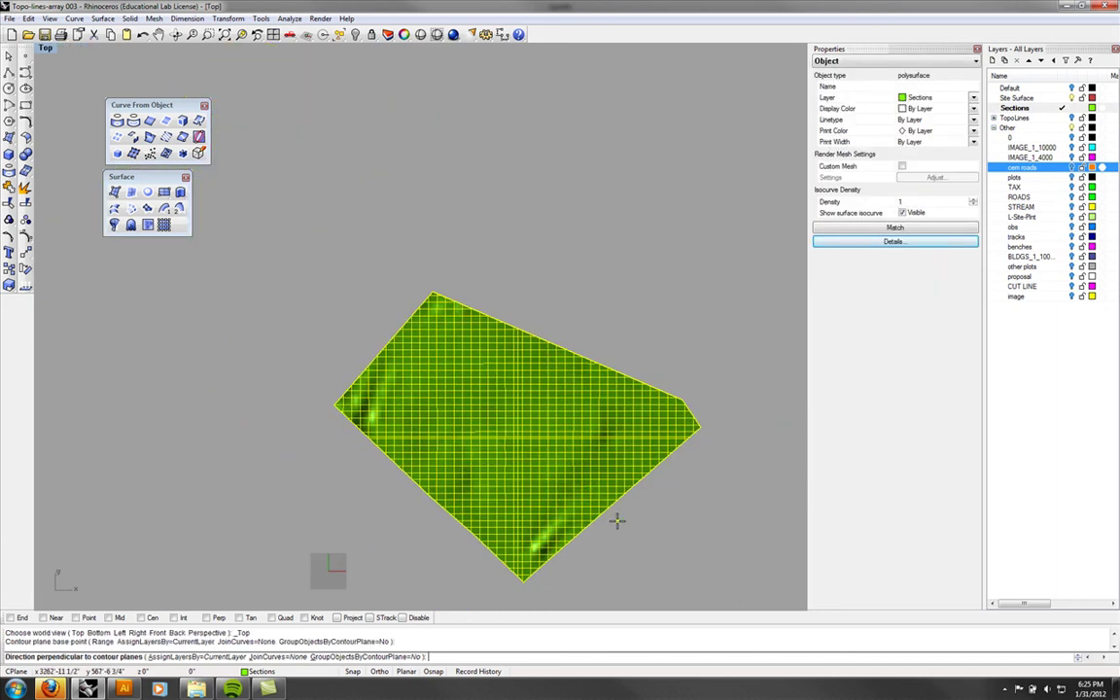
click(349, 298)
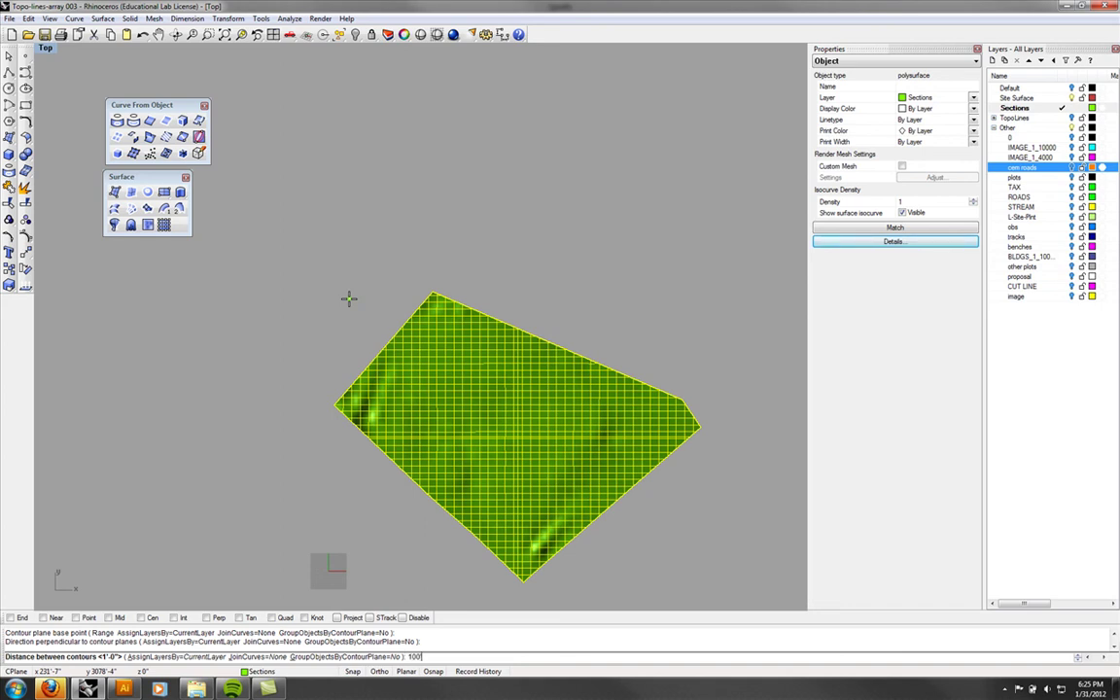
key(Return)
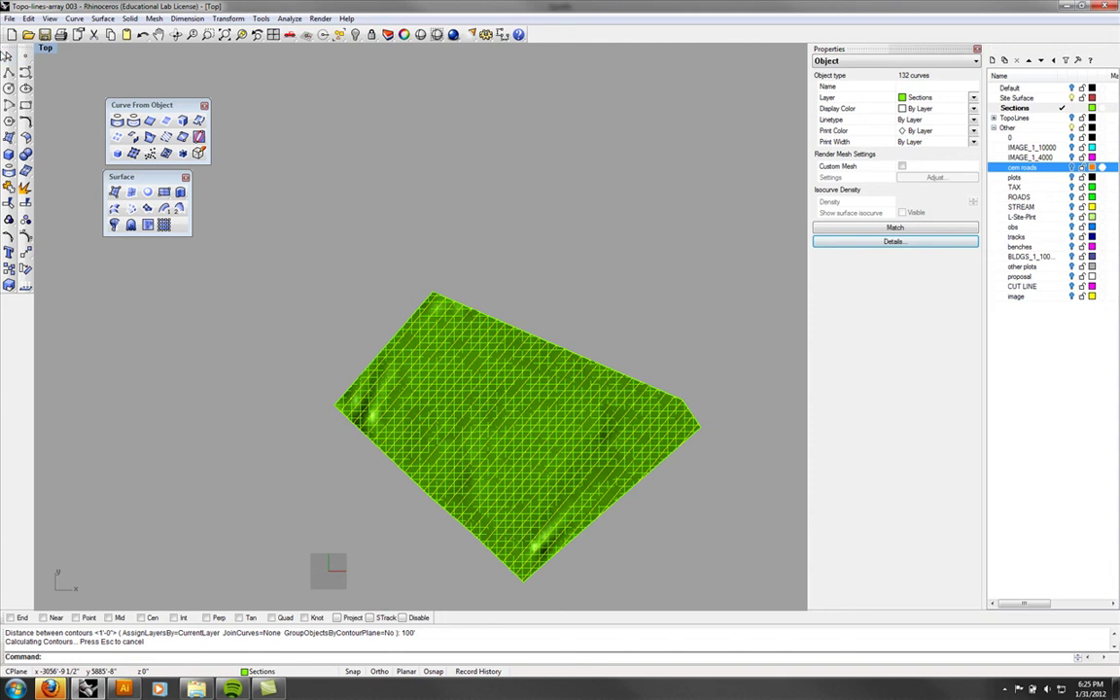
key(Escape)
scroll(388, 348, up, 3)
click(395, 335)
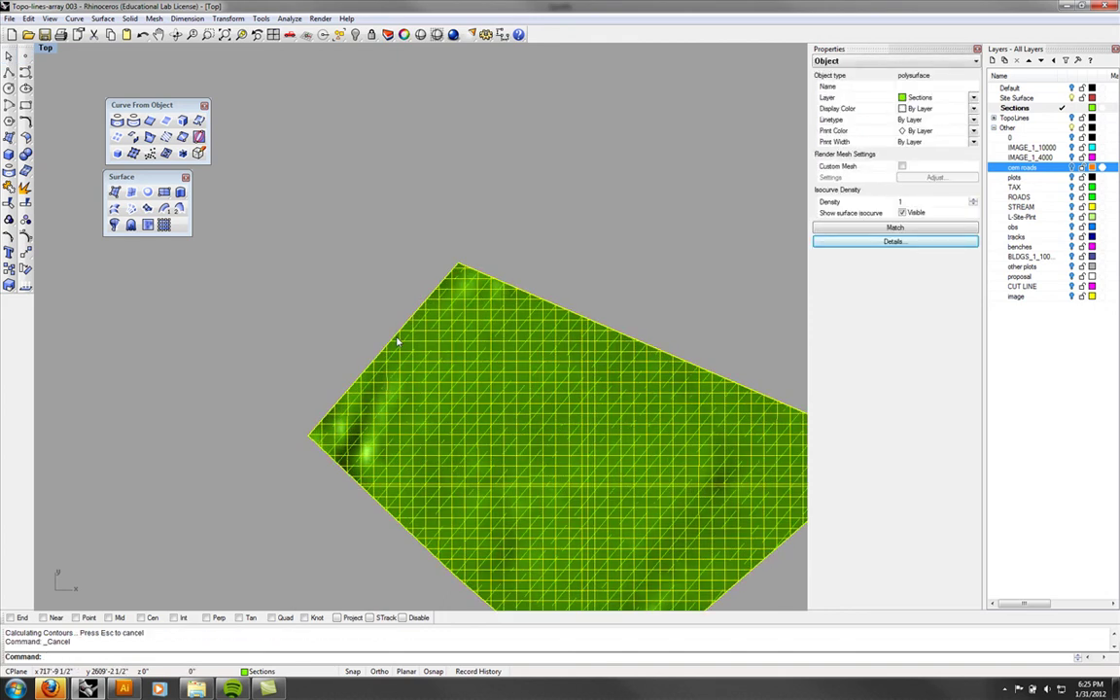
- Hide the terrain and set the viewport to Perspective to see the green contours
key(ctrl+h)
click(46, 47)
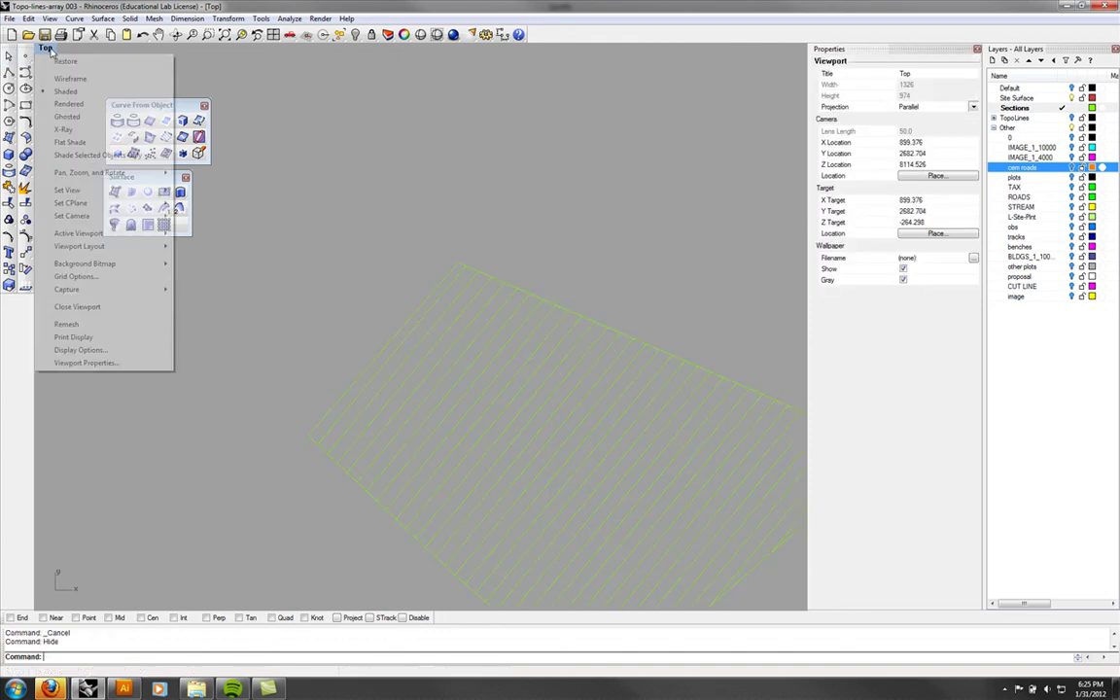
mouse_move(156, 190)
click(243, 288)
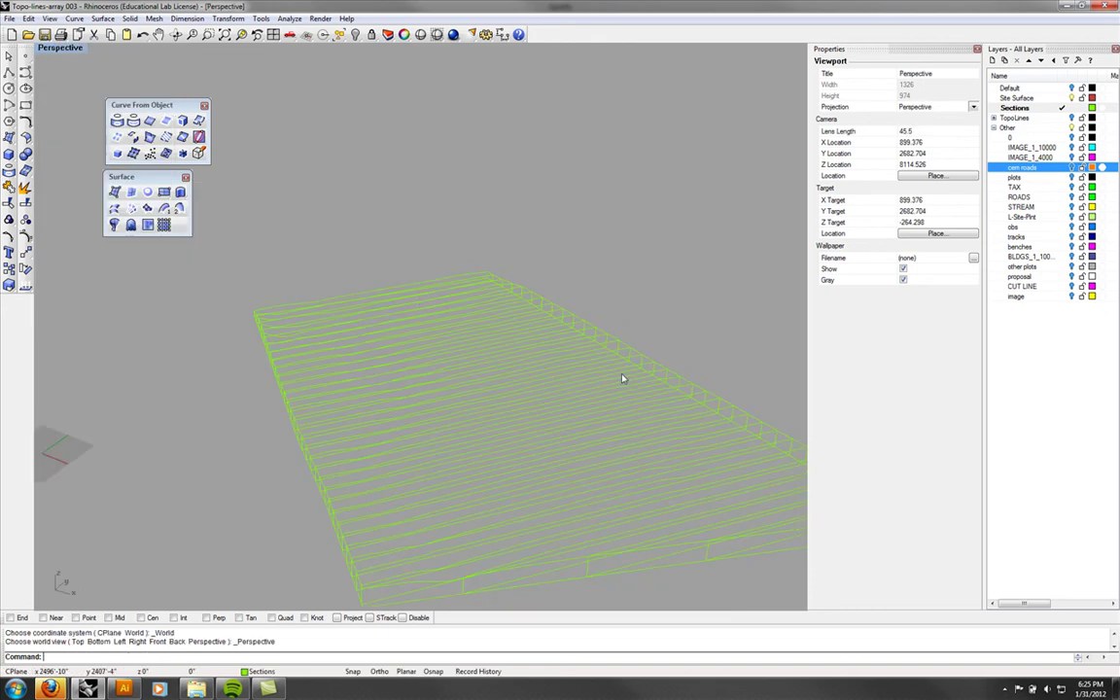
right_drag(623, 378, 652, 515)
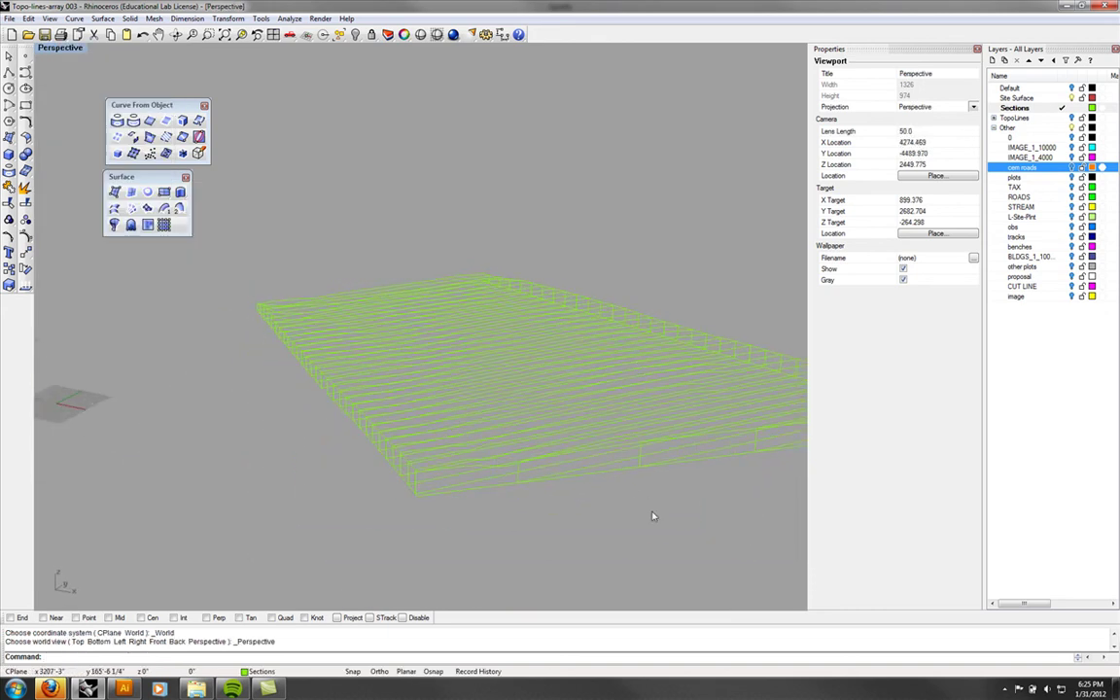
- Delete three stray contour curves, orbiting around the contour band between picks
click(623, 474)
key(Delete)
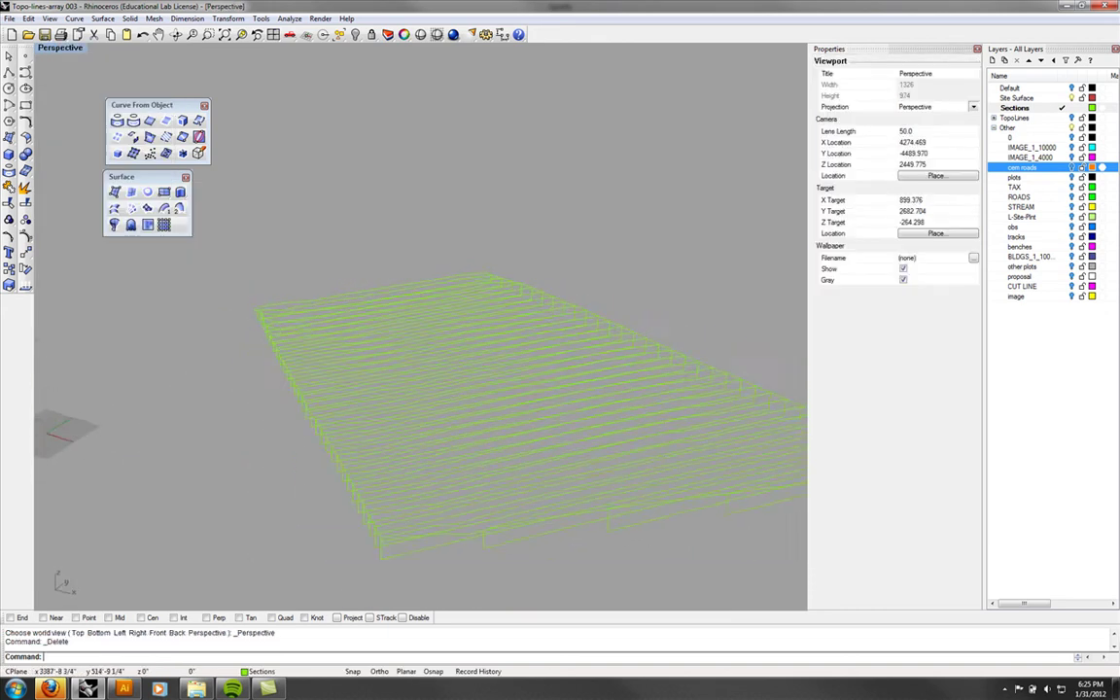
right_drag(623, 474, 681, 519)
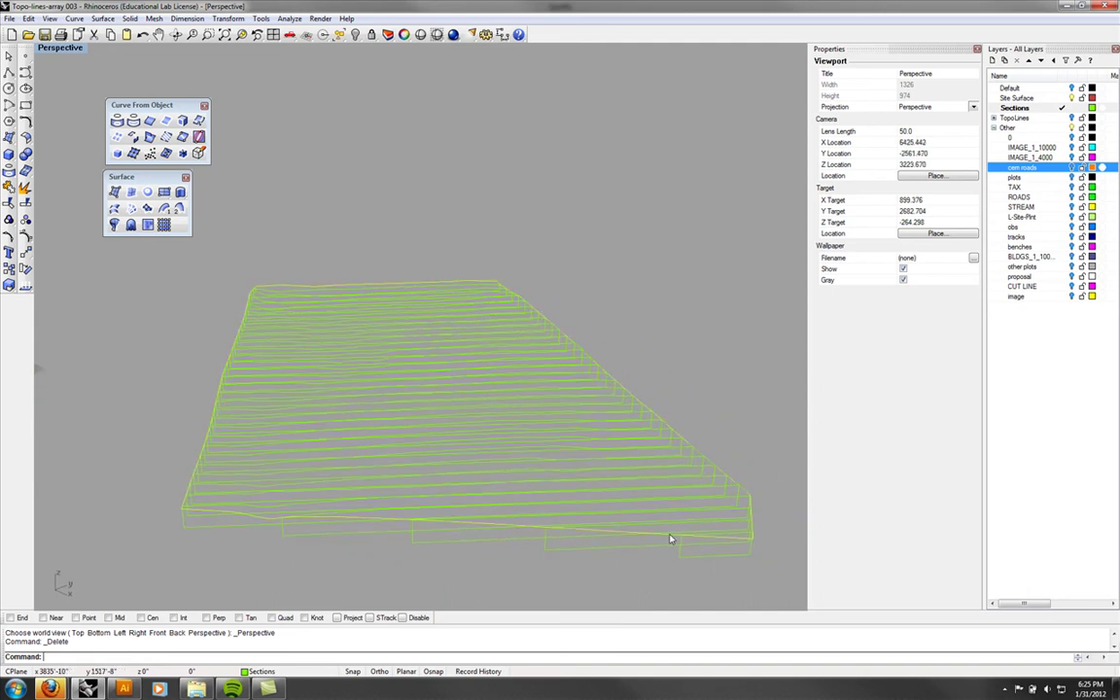
click(669, 533)
key(Delete)
right_drag(607, 516, 482, 420)
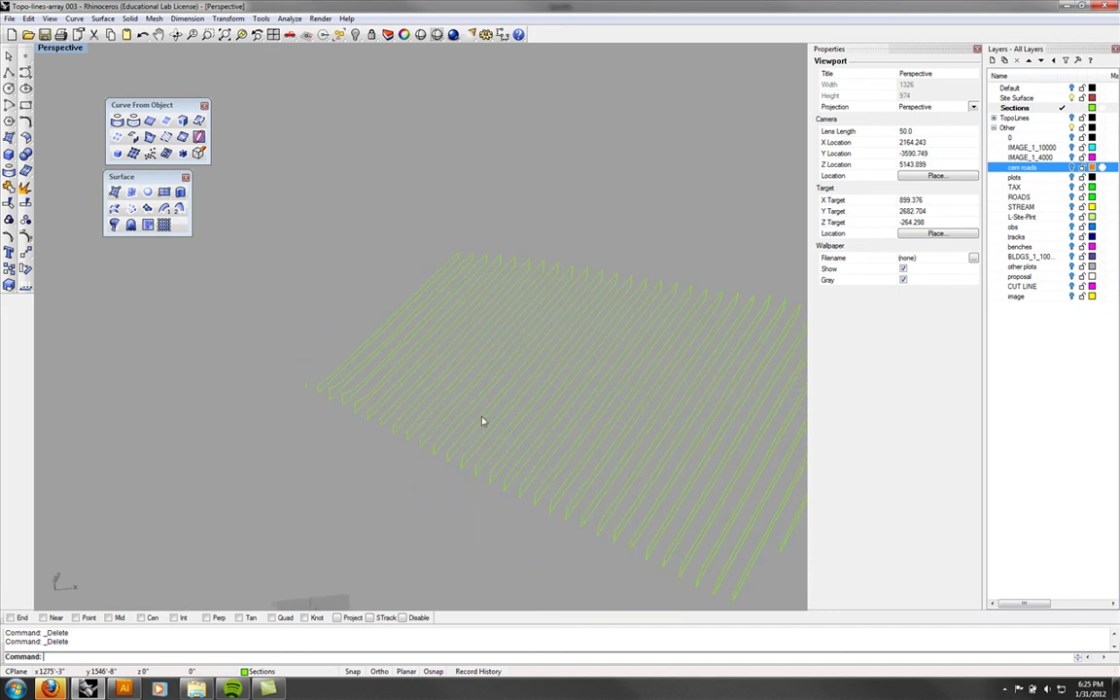
scroll(326, 391, up, 5)
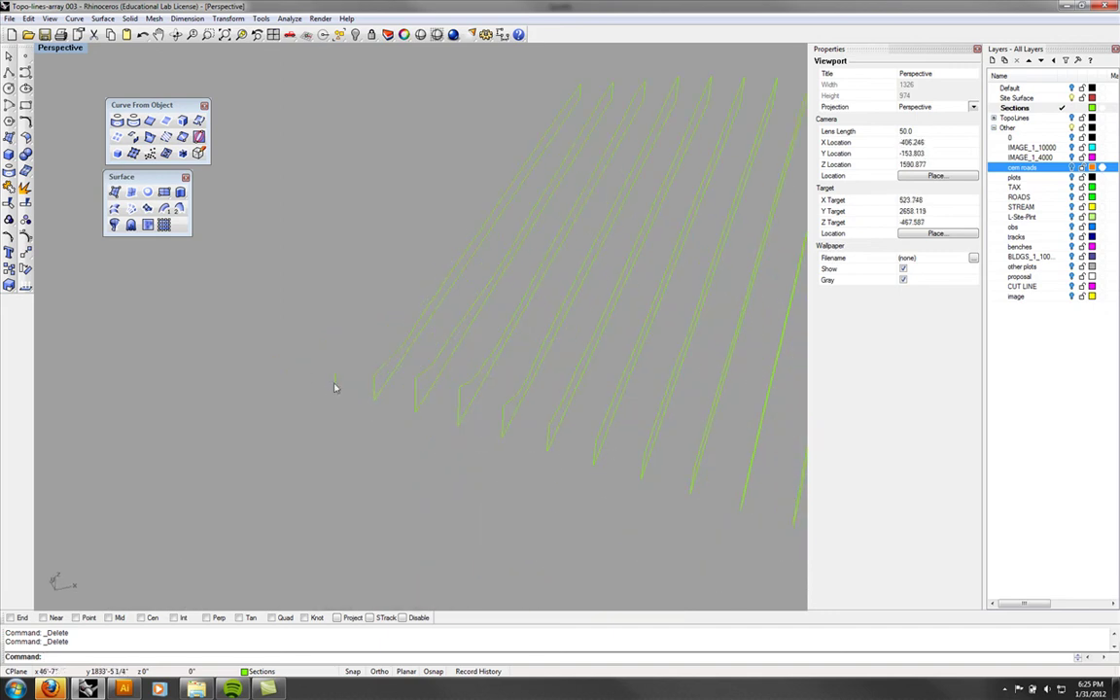
drag(335, 387, 310, 414)
key(Delete)
right_drag(345, 393, 626, 237)
scroll(432, 430, down, 6)
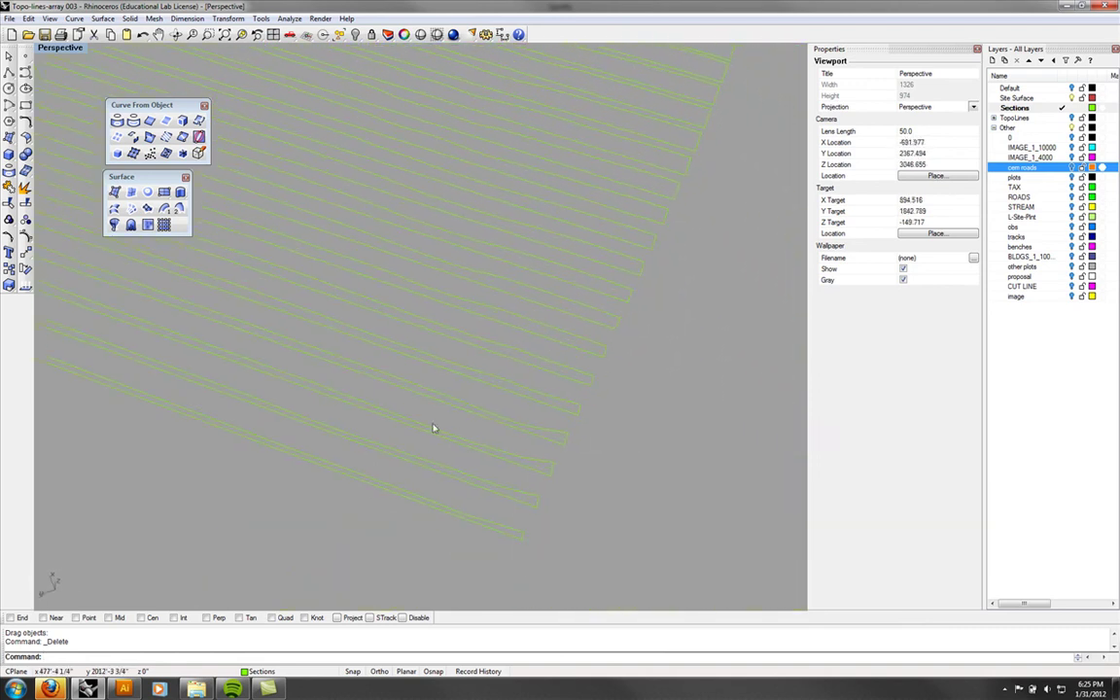
right_drag(498, 395, 500, 352)
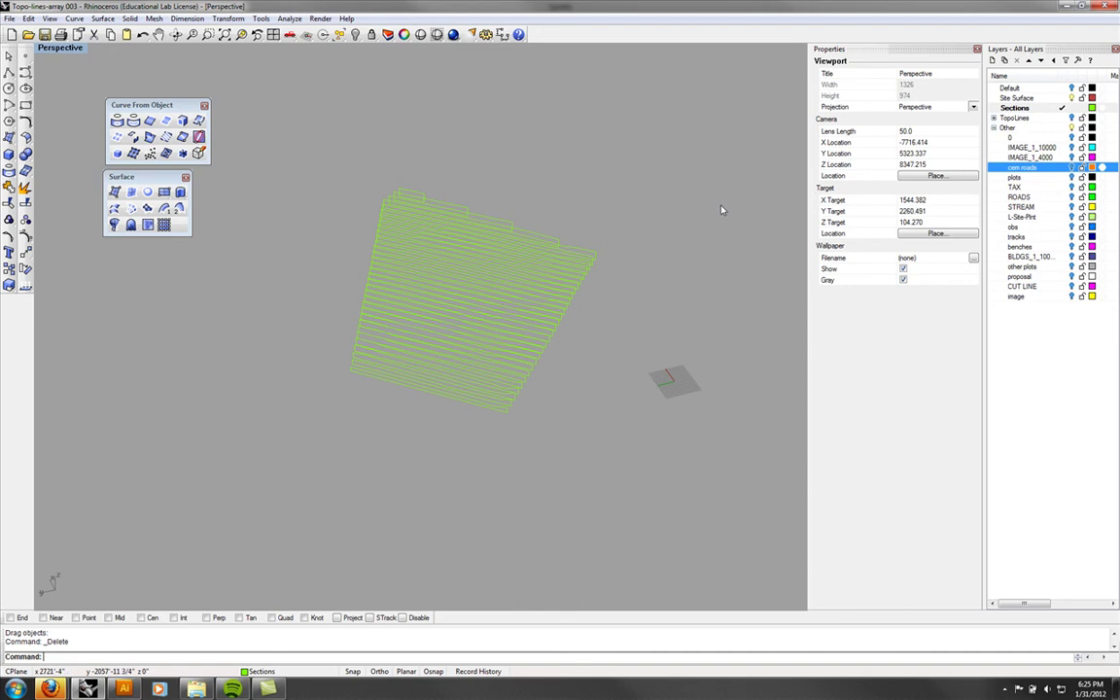
- Undo the deletions, hide and contour cut via Undo Multiple, then Show the 3 hidden objects
key(ctrl+z)
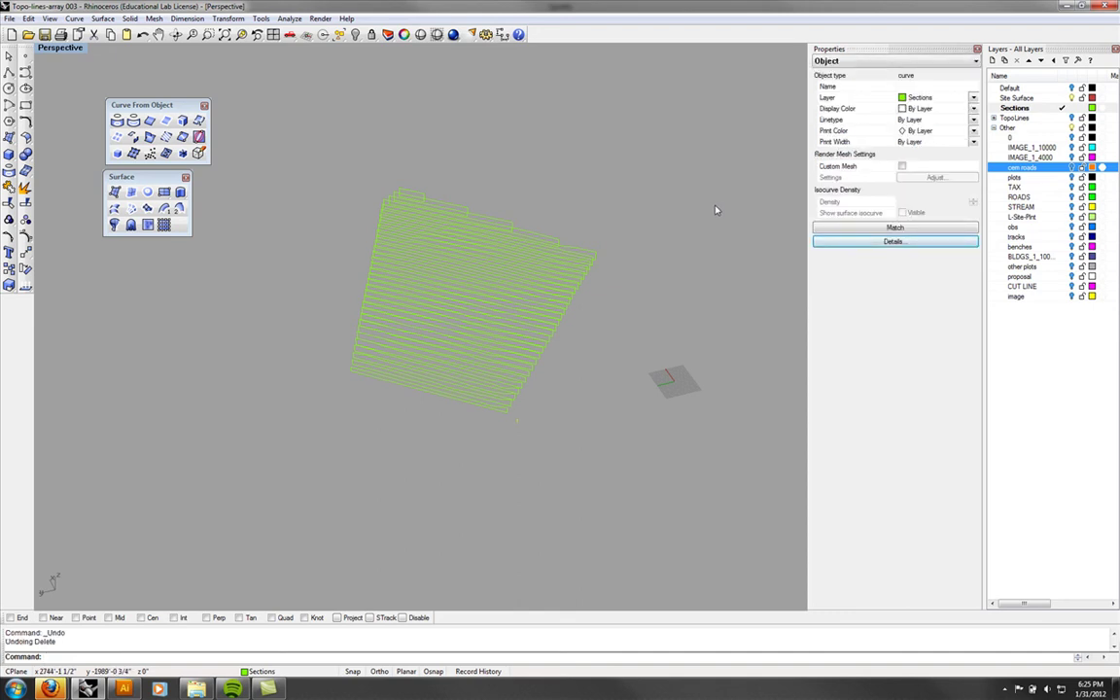
key(ctrl+z)
key(ctrl+z)
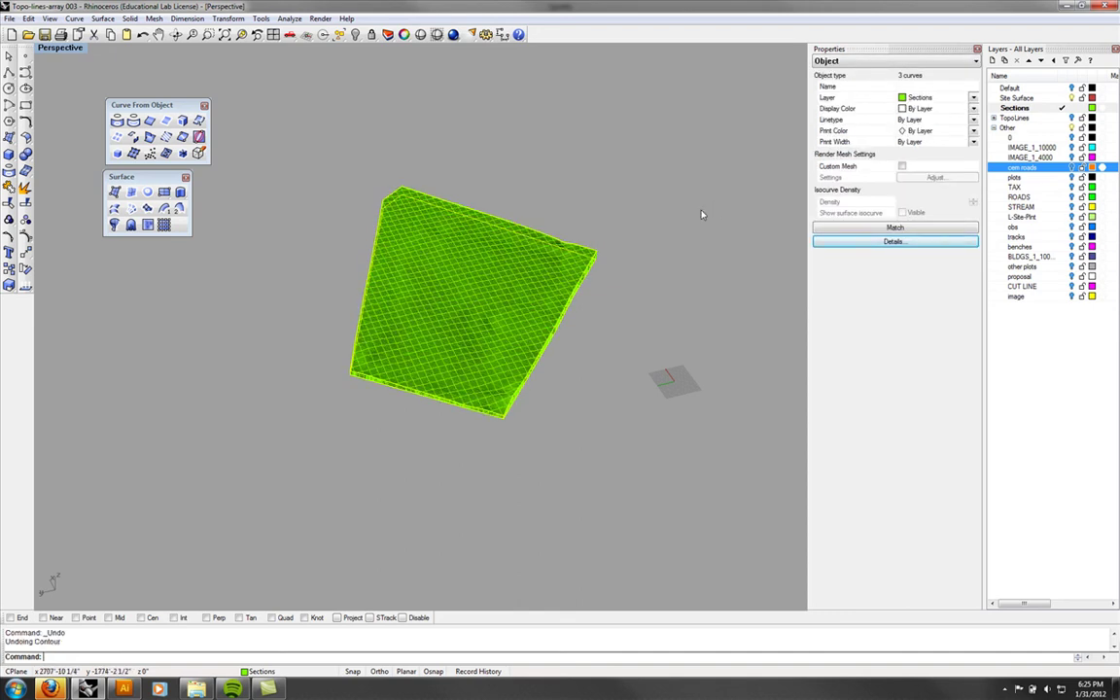
key(ctrl+z)
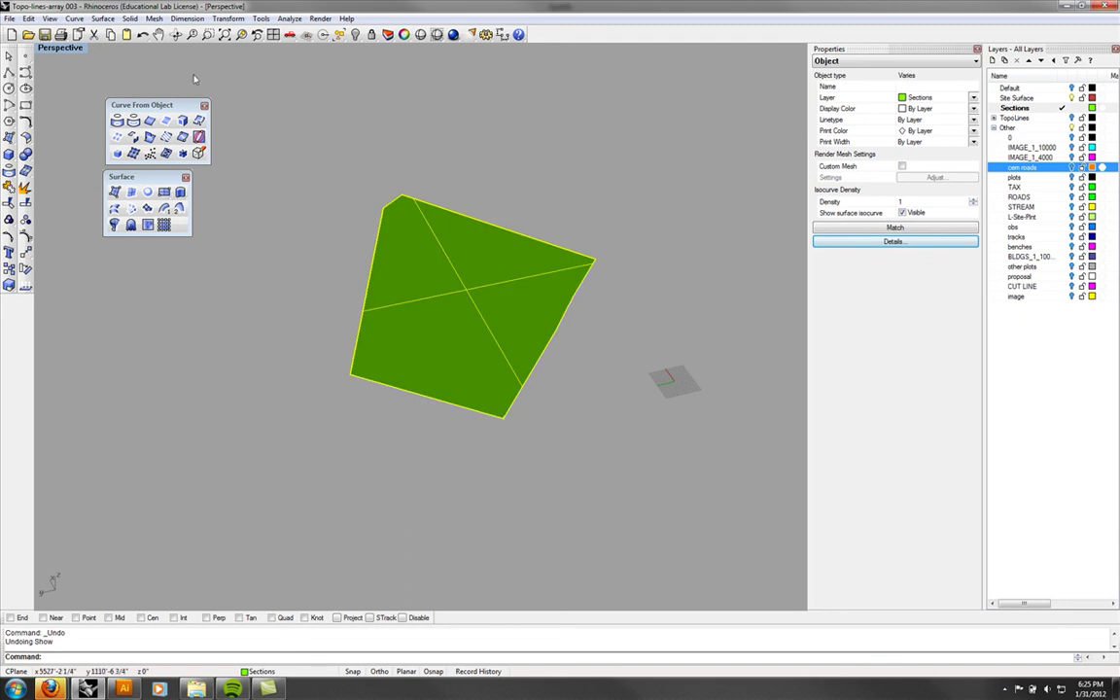
click(28, 18)
click(41, 53)
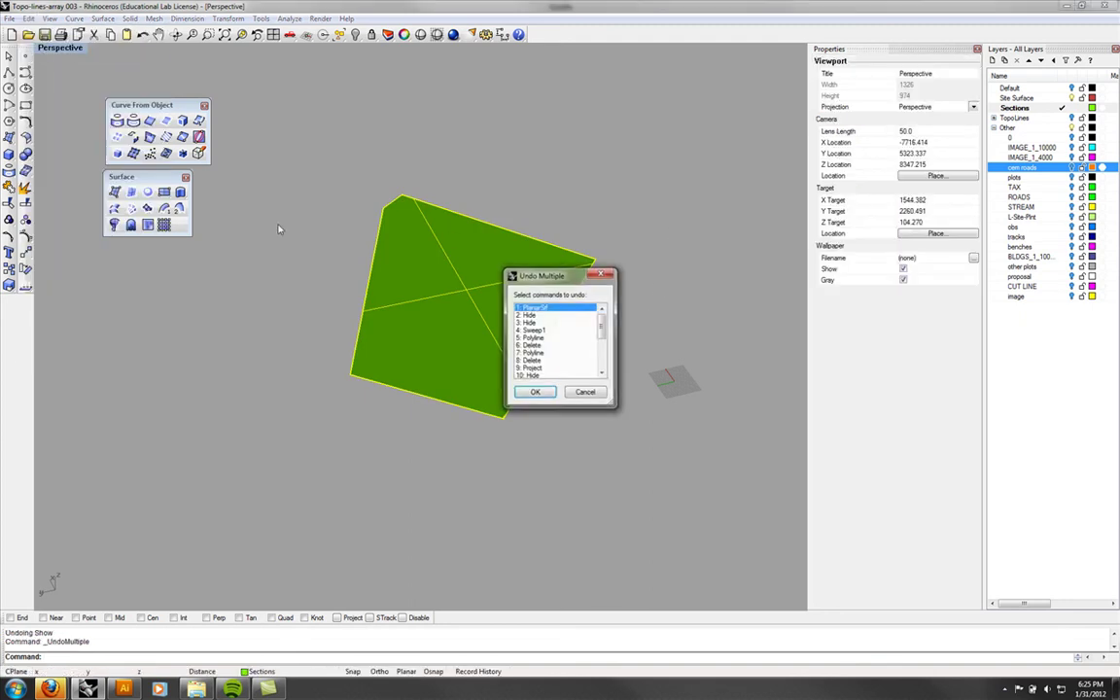
click(535, 392)
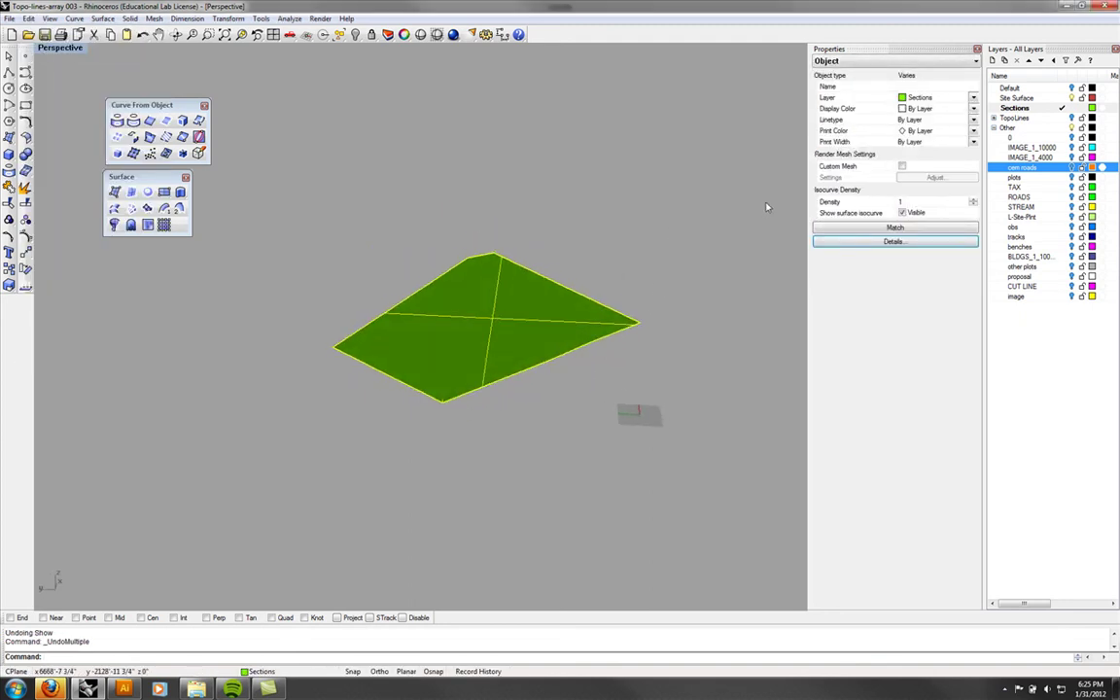
key(Return)
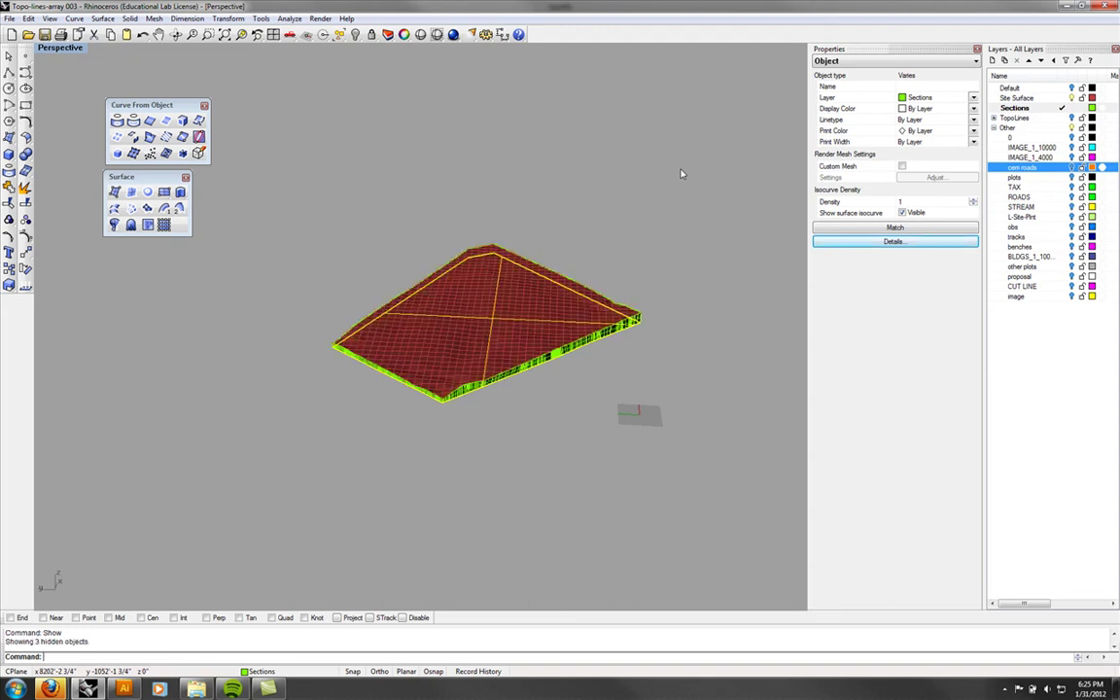
scroll(503, 315, up, 5)
click(503, 316)
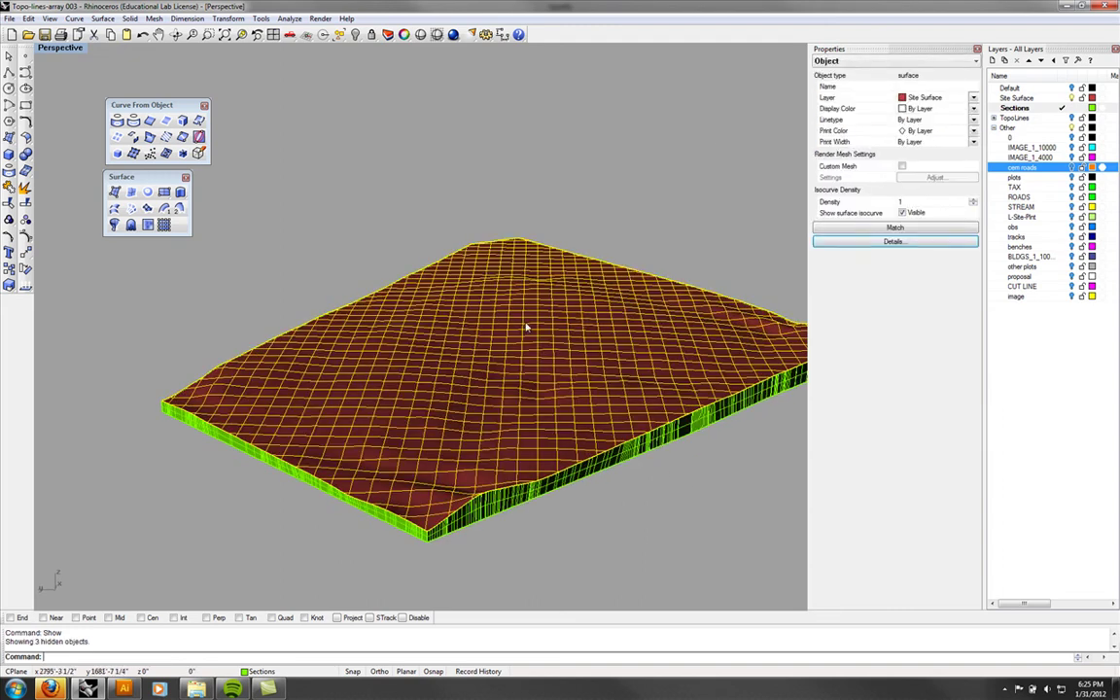
right_drag(604, 319, 559, 370)
click(622, 200)
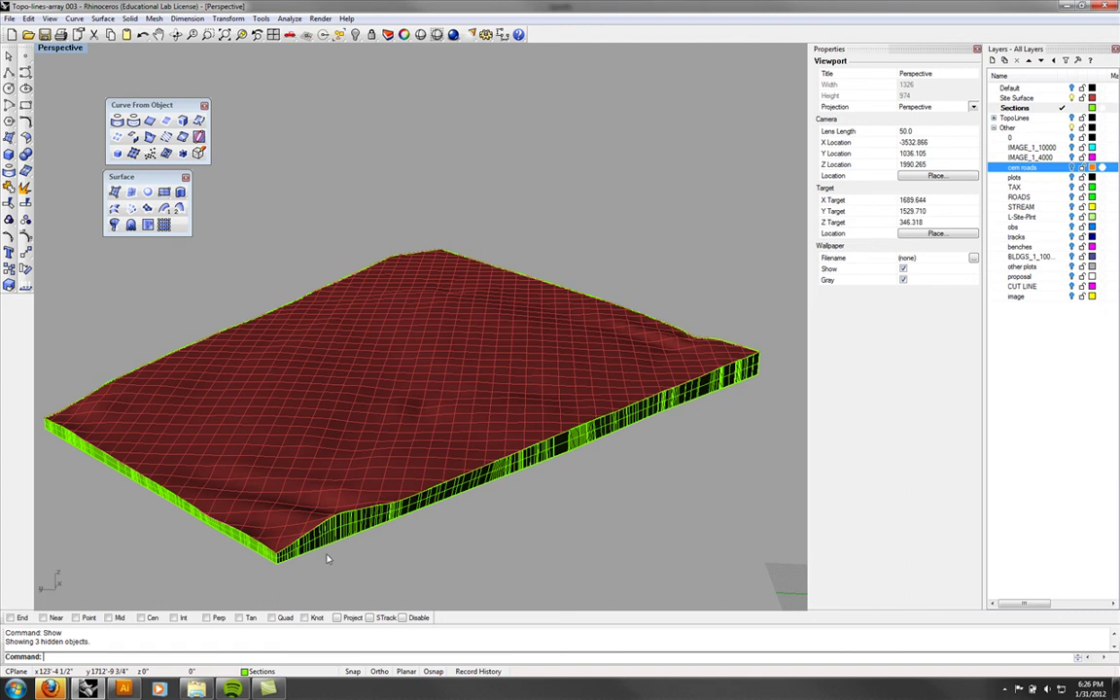
right_drag(327, 559, 385, 413)
click(385, 413)
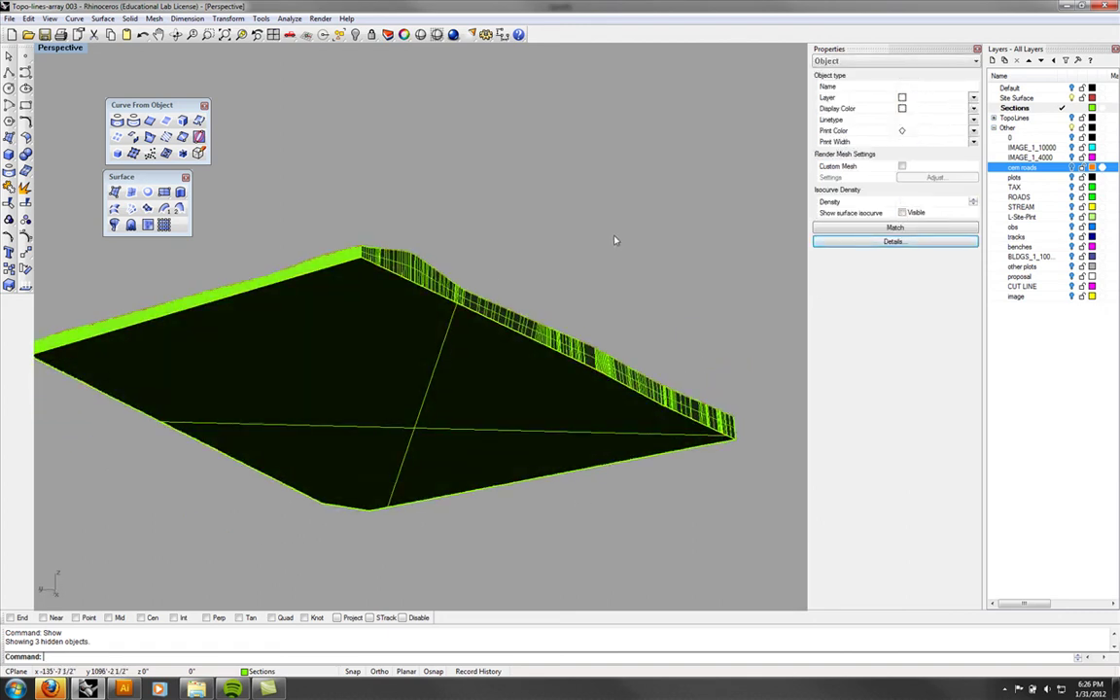
click(544, 242)
right_drag(545, 242, 497, 380)
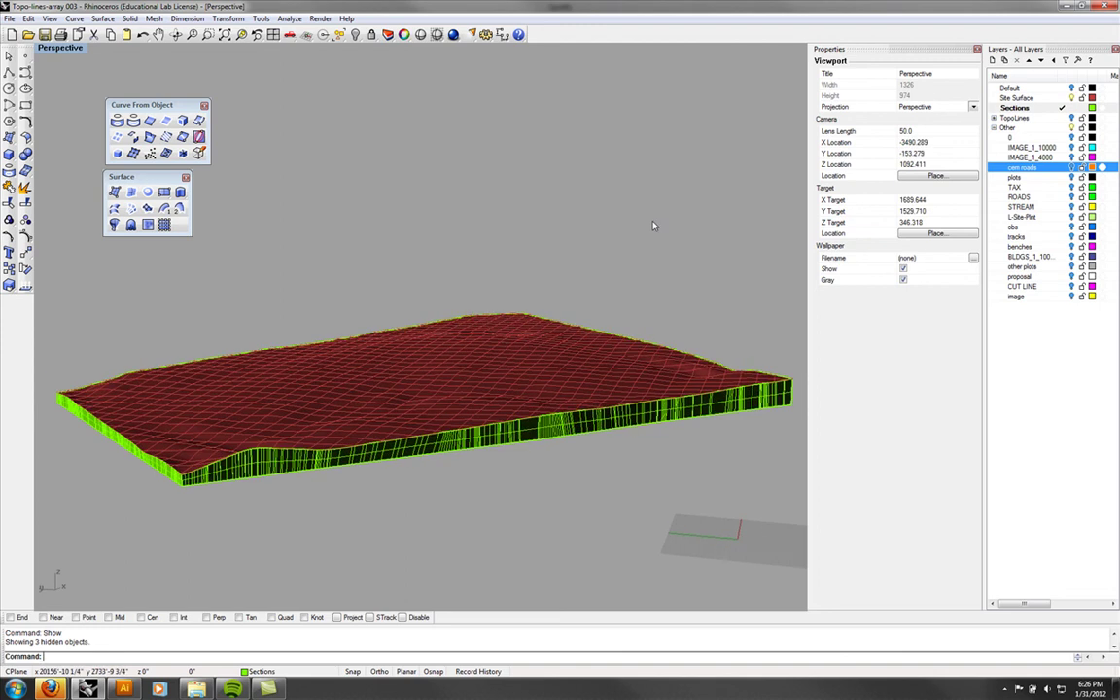
right_drag(534, 253, 520, 376)
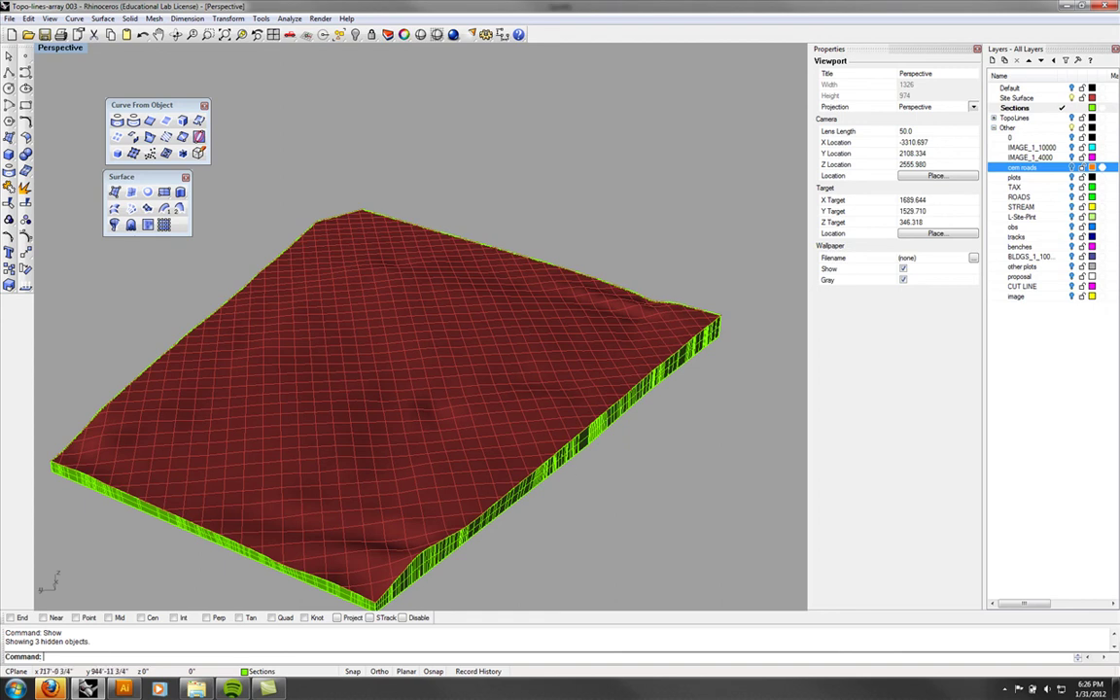
right_drag(520, 371, 494, 441)
click(408, 400)
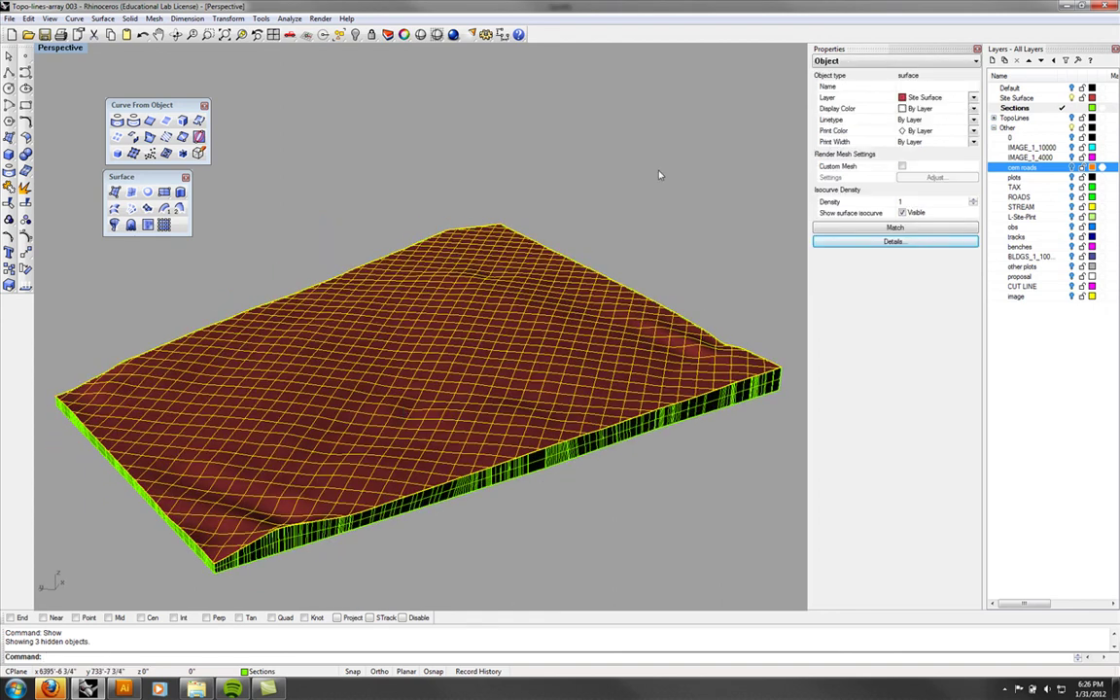
click(592, 154)
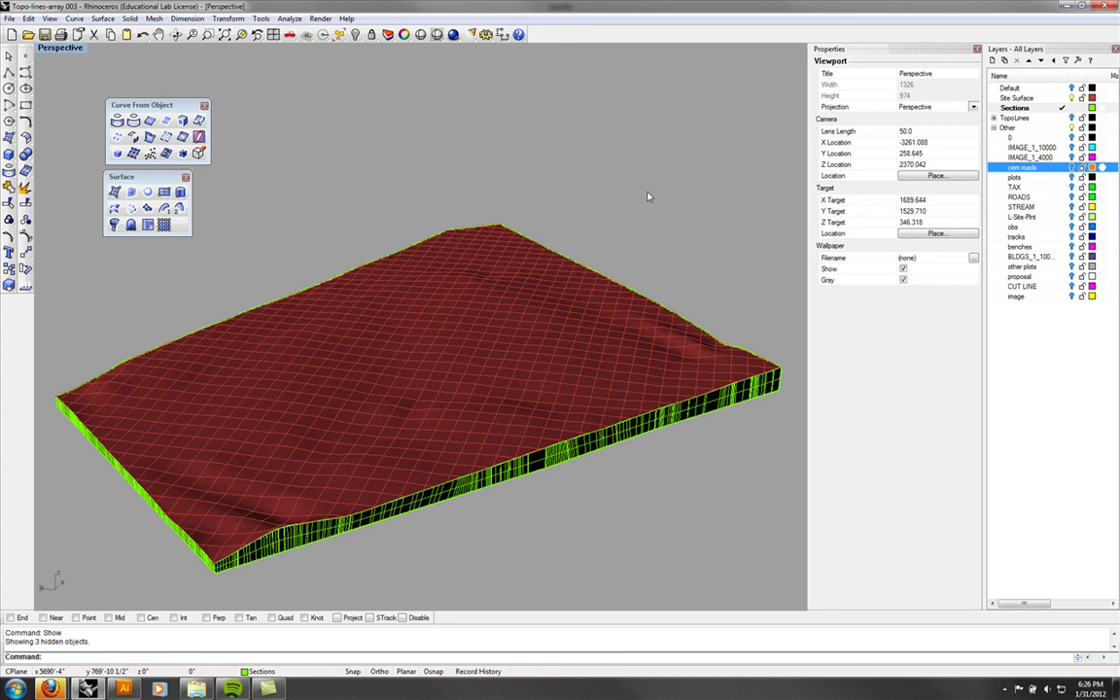
right_drag(647, 196, 648, 179)
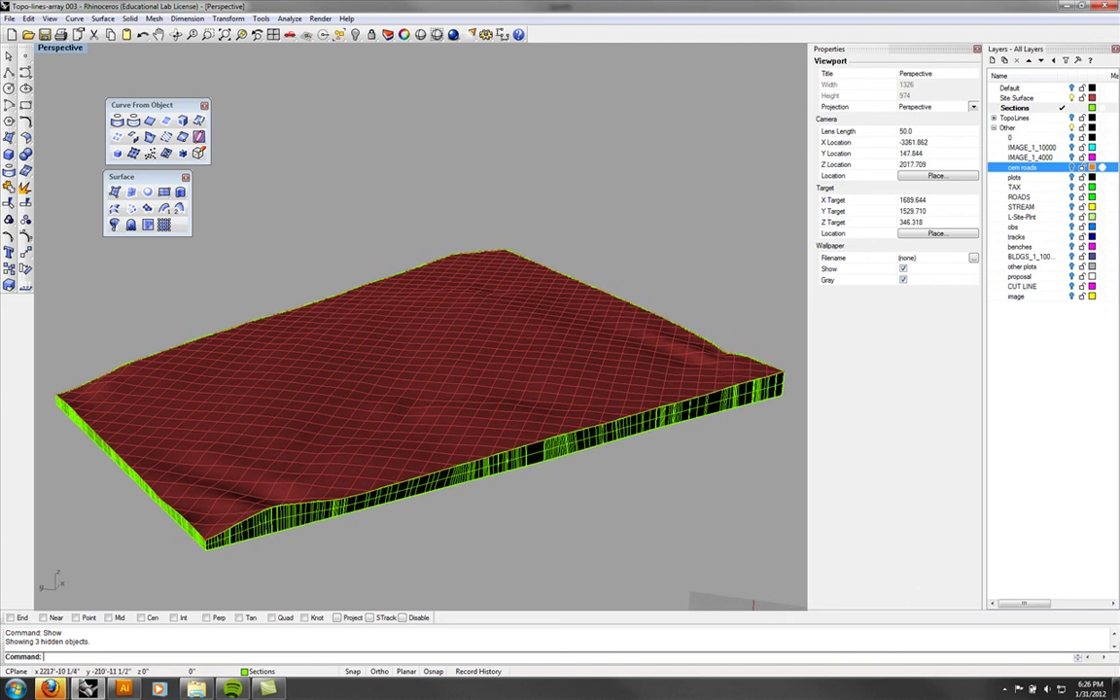
right_click(1007, 688)
click(949, 688)
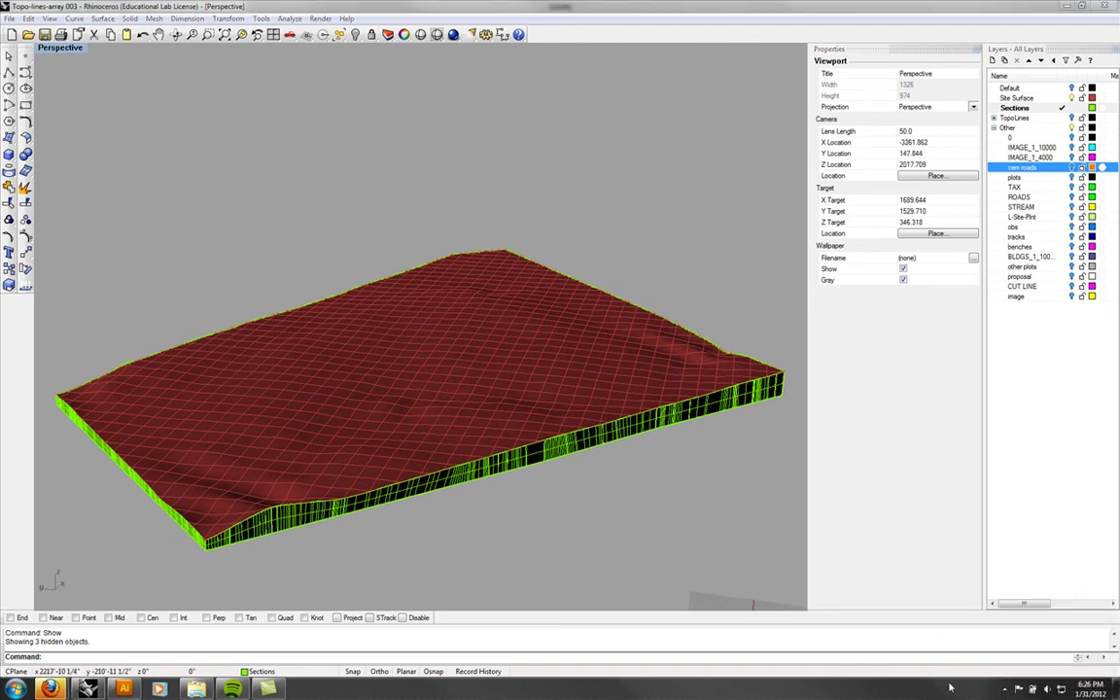